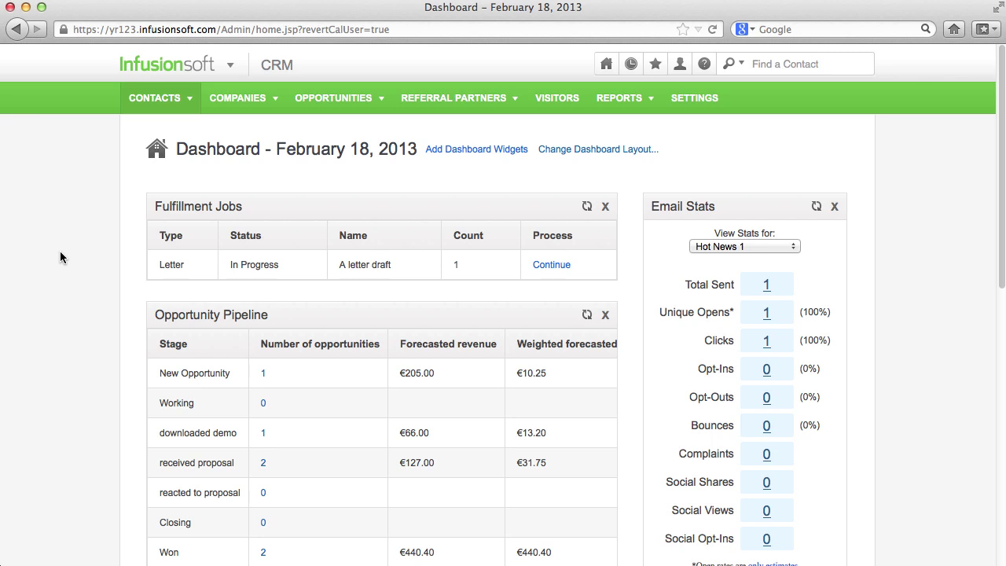
# Expand the menu beside the Infusionsoft logo to show CRM, Marketing, E-Commerce and Admin
pyautogui.click(226, 63)
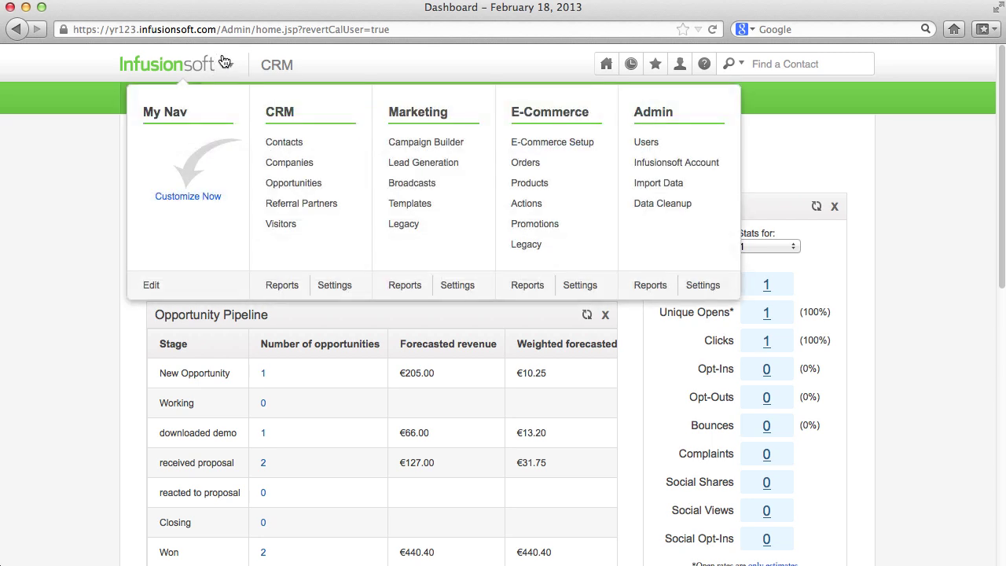
# Go to CRM > Contacts and open the first contact's full record
pyautogui.click(358, 144)
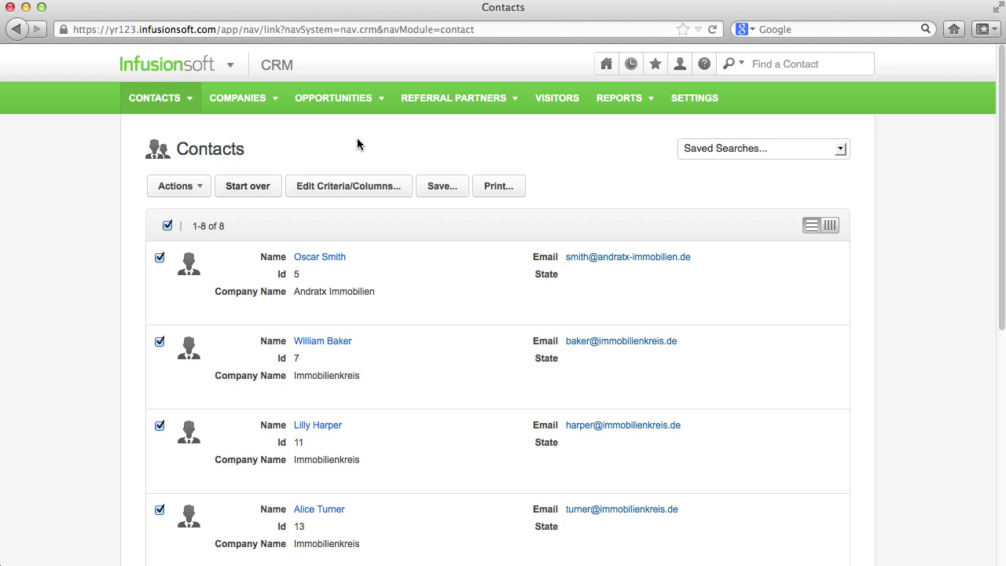
pyautogui.moveTo(445, 257)
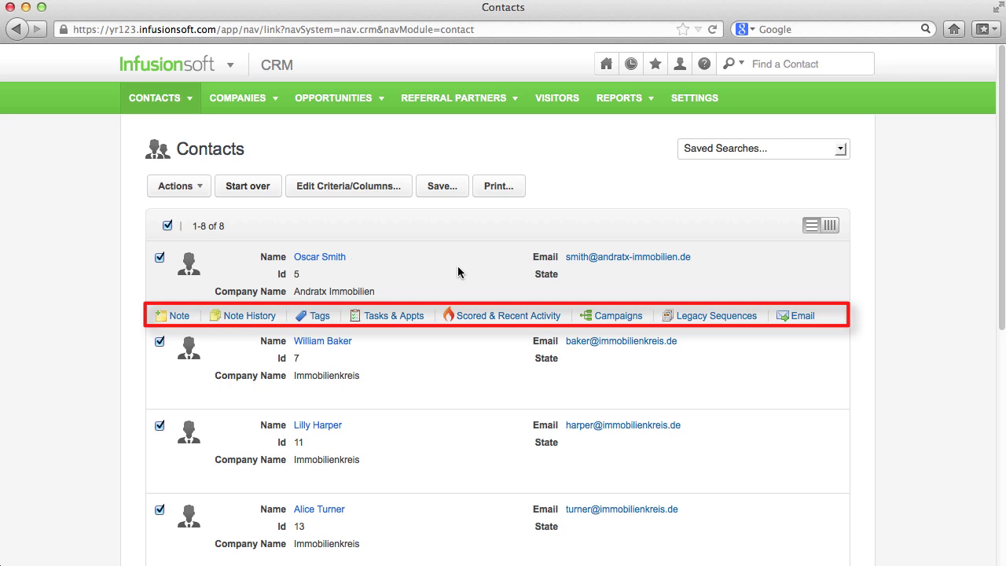
pyautogui.click(326, 257)
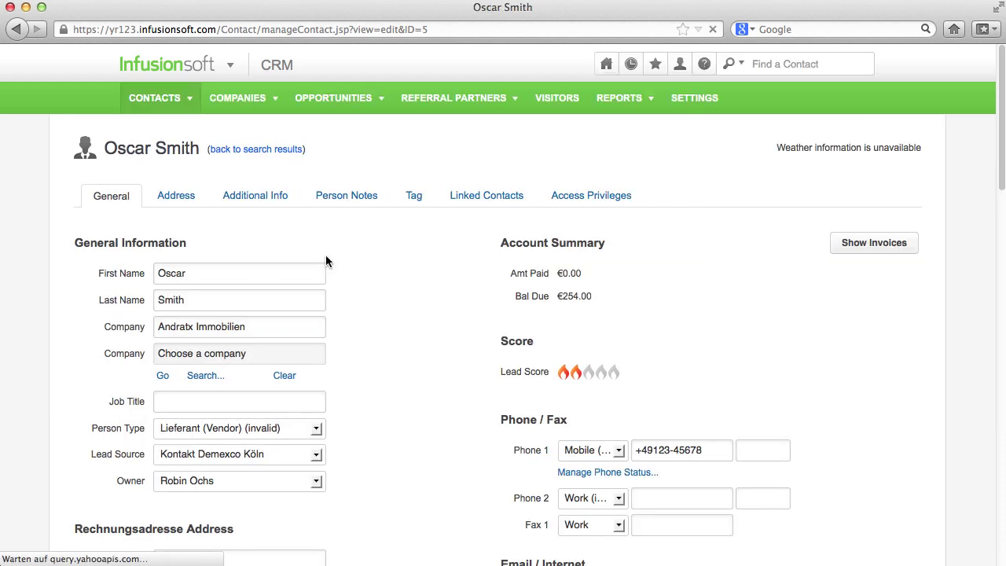
# Browse the contact's Address, Additional Info and Person Notes tabs, then return to General
pyautogui.click(187, 196)
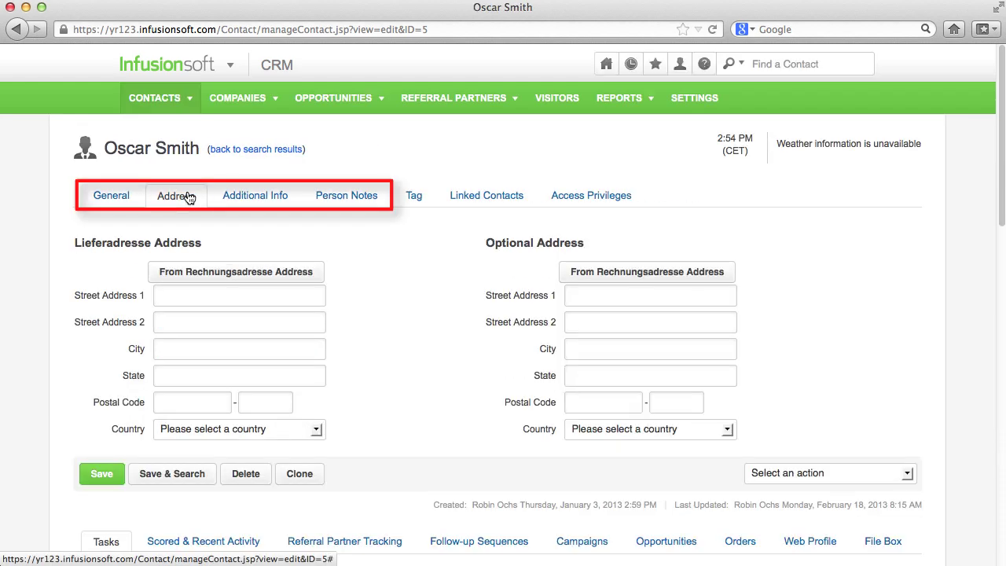
pyautogui.click(256, 196)
pyautogui.click(314, 197)
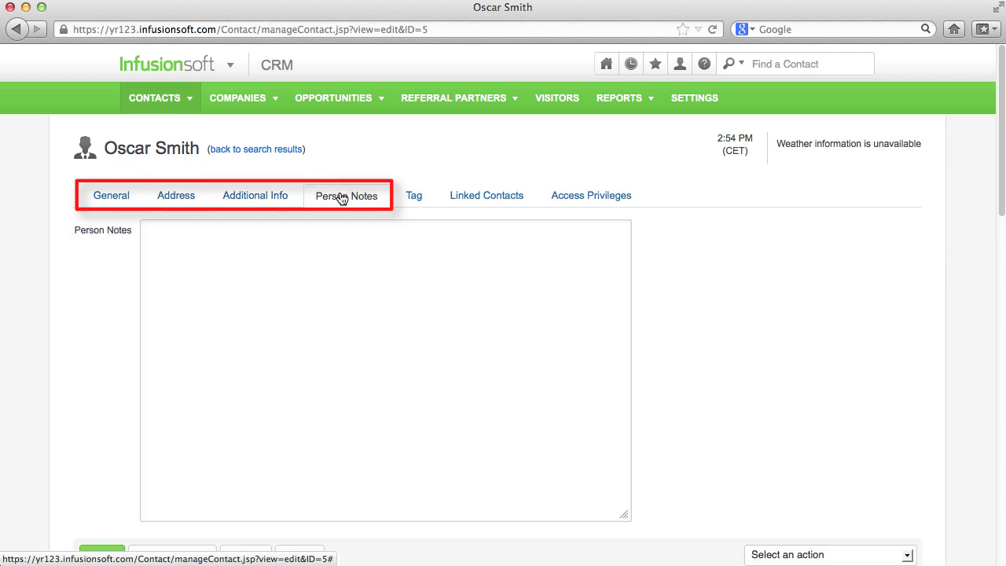
pyautogui.click(112, 197)
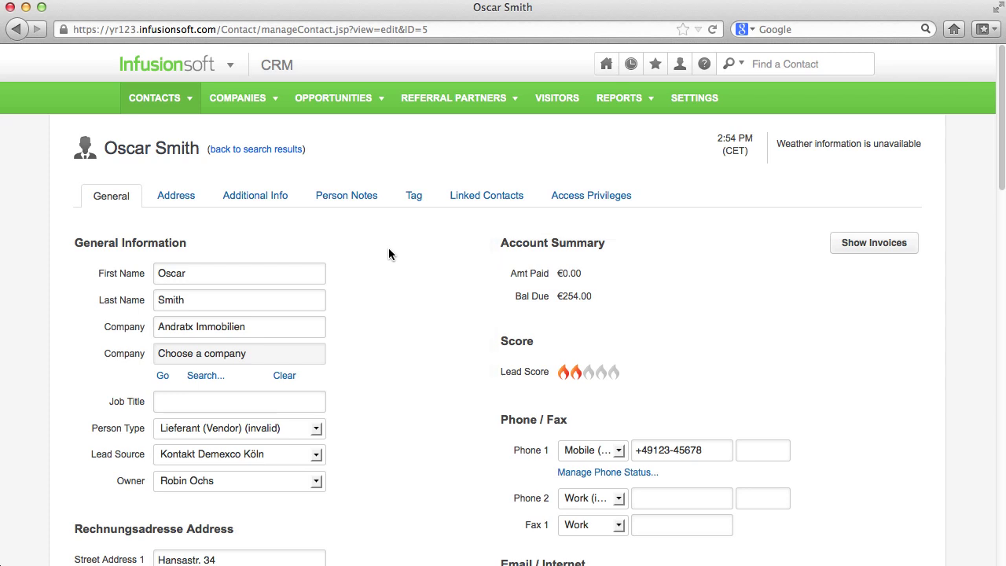
pyautogui.scroll(-5, 389, 252)
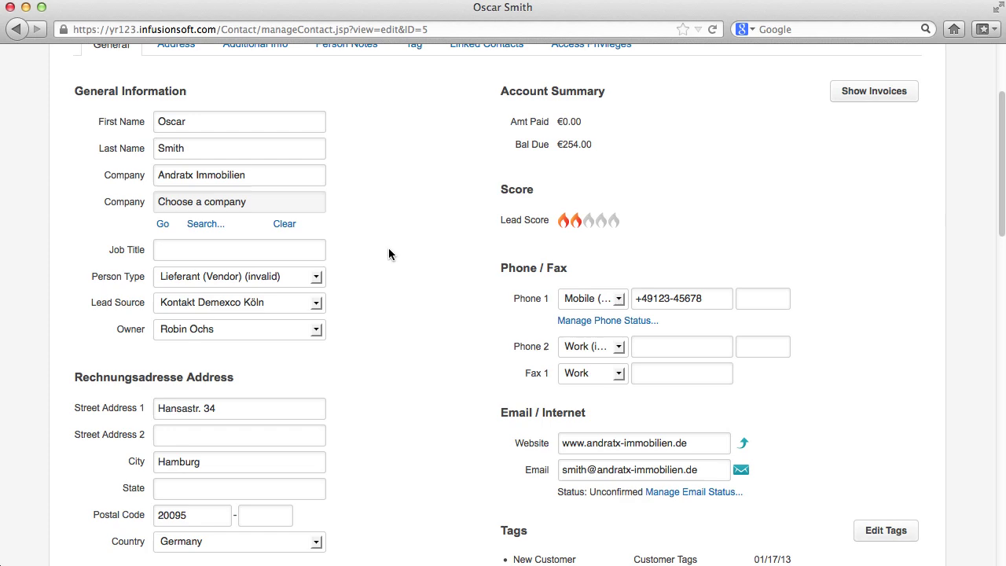
pyautogui.scroll(-5, 388, 254)
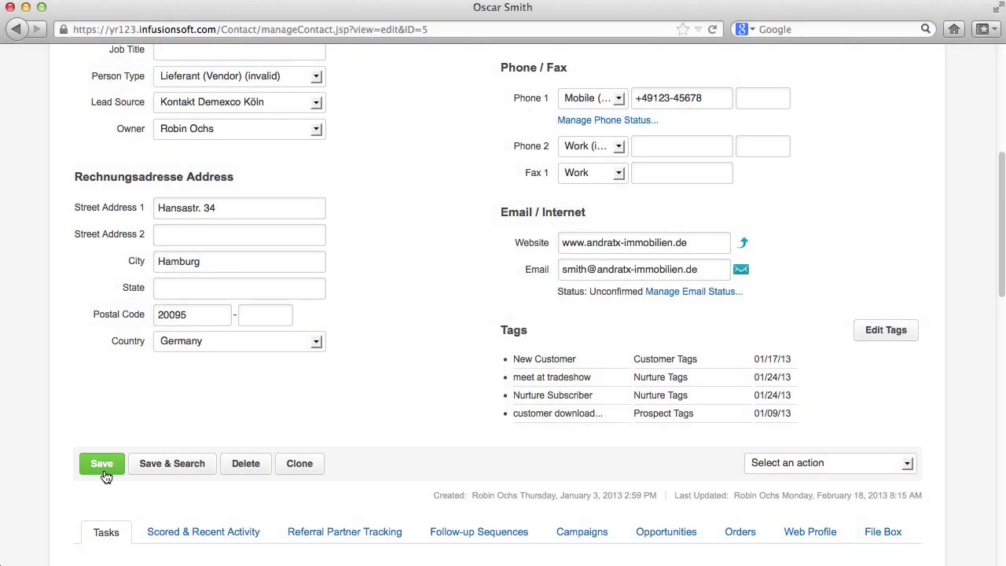
pyautogui.scroll(10, 106, 477)
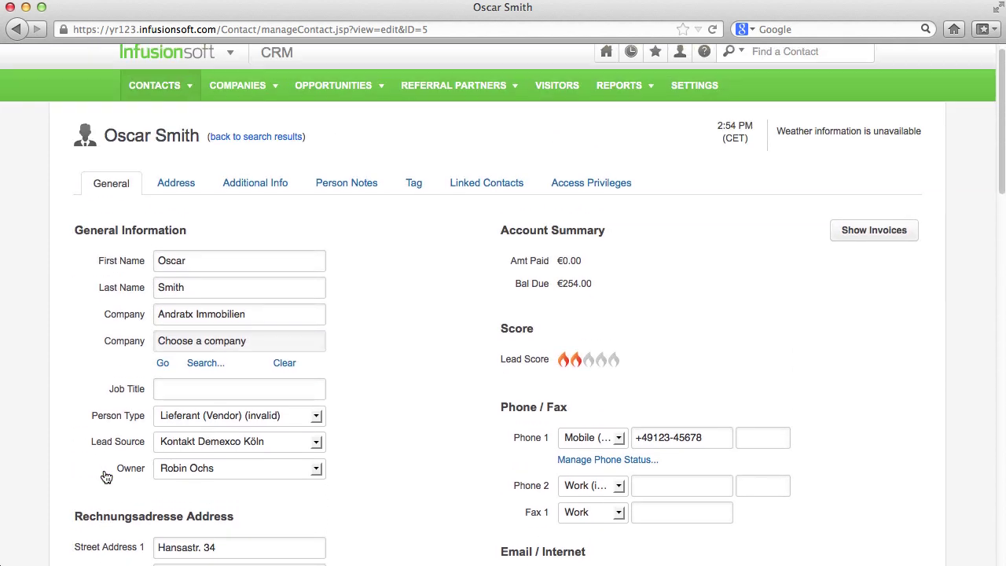
# Link a contact found by searching 'Li' to this record as a Friend
pyautogui.click(467, 196)
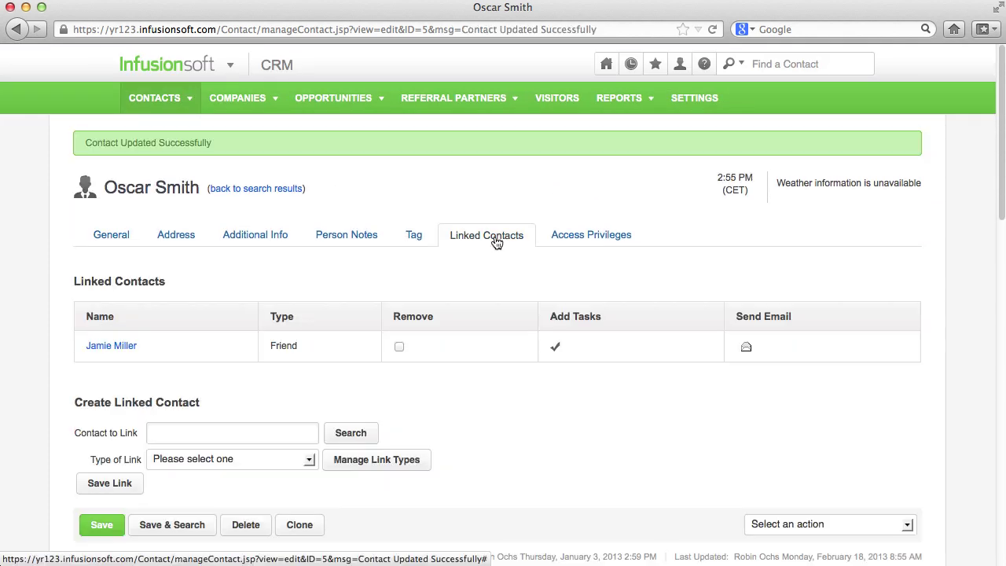
pyautogui.click(280, 431)
pyautogui.write('Li')
pyautogui.click(175, 450)
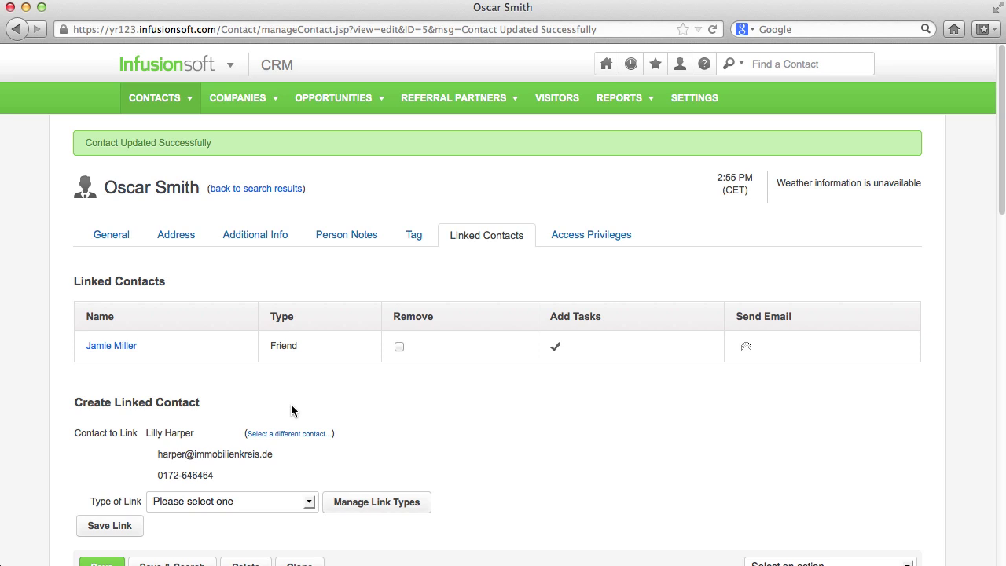
pyautogui.click(291, 501)
pyautogui.click(280, 540)
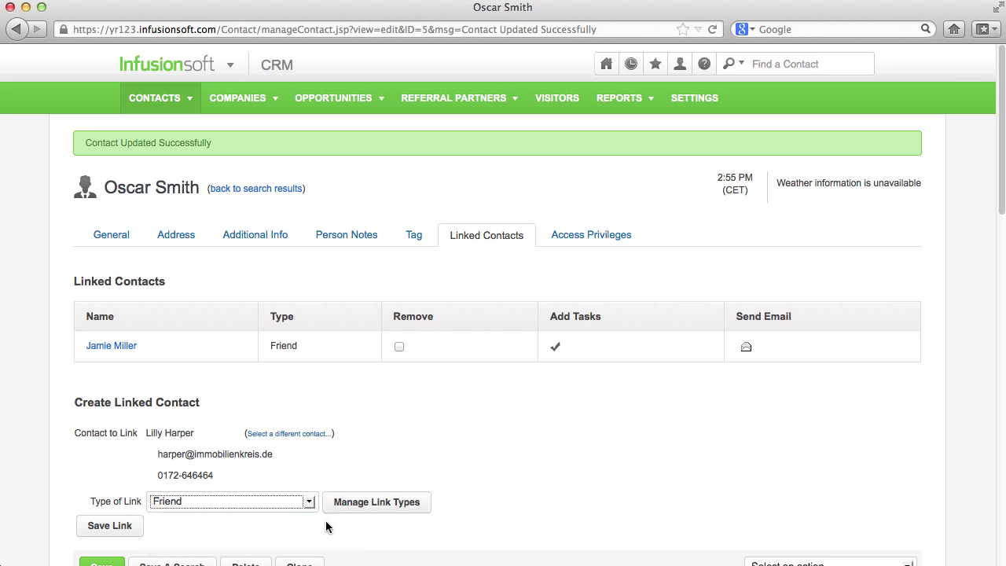
pyautogui.click(124, 534)
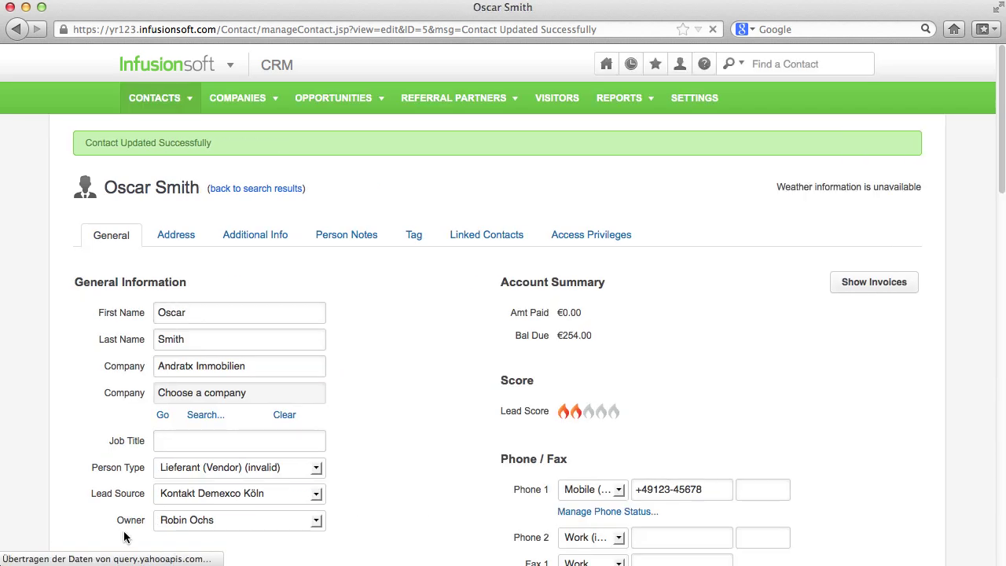
pyautogui.click(463, 236)
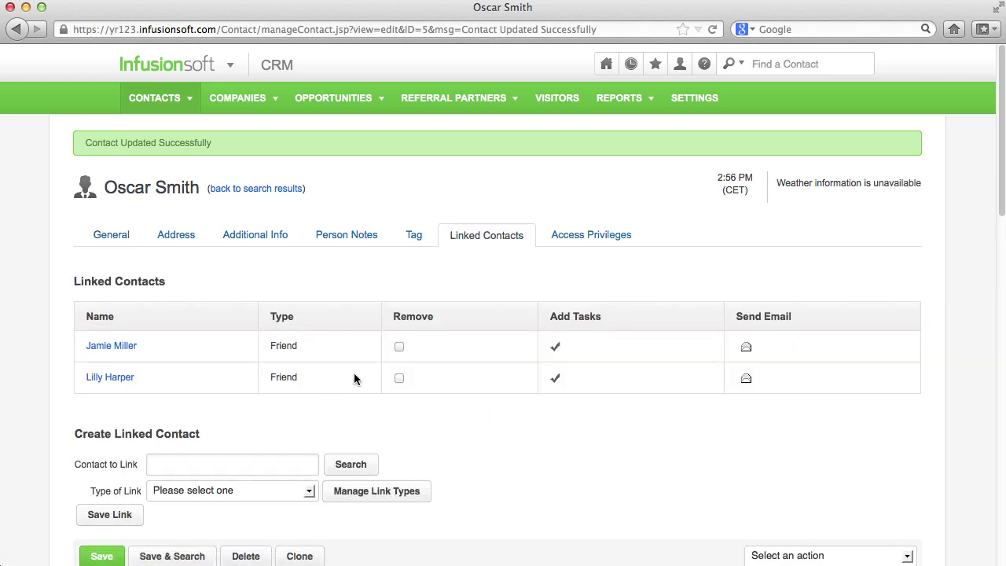
# Review the record's access privileges, checking the user and group share lists without changes
pyautogui.click(584, 239)
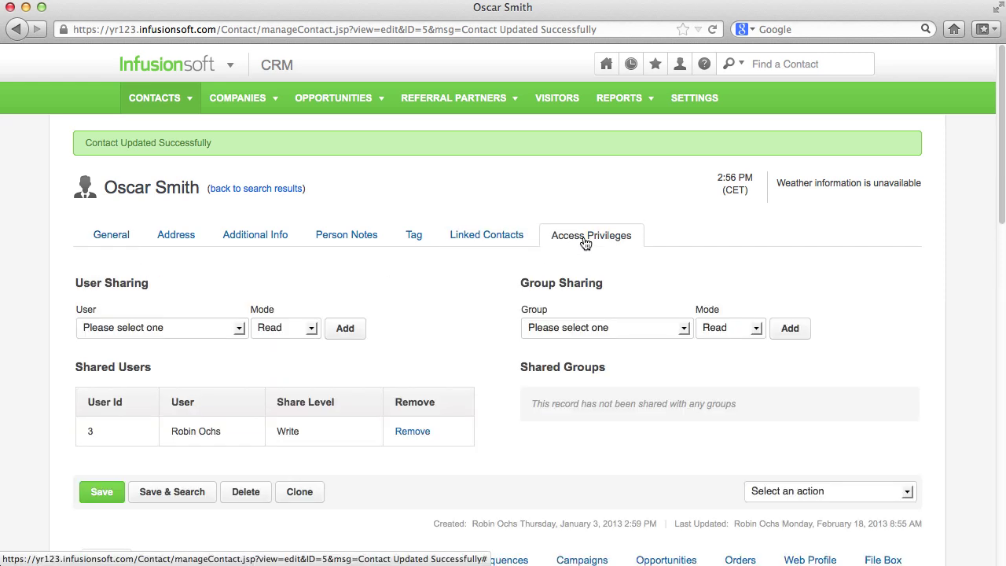
pyautogui.click(240, 327)
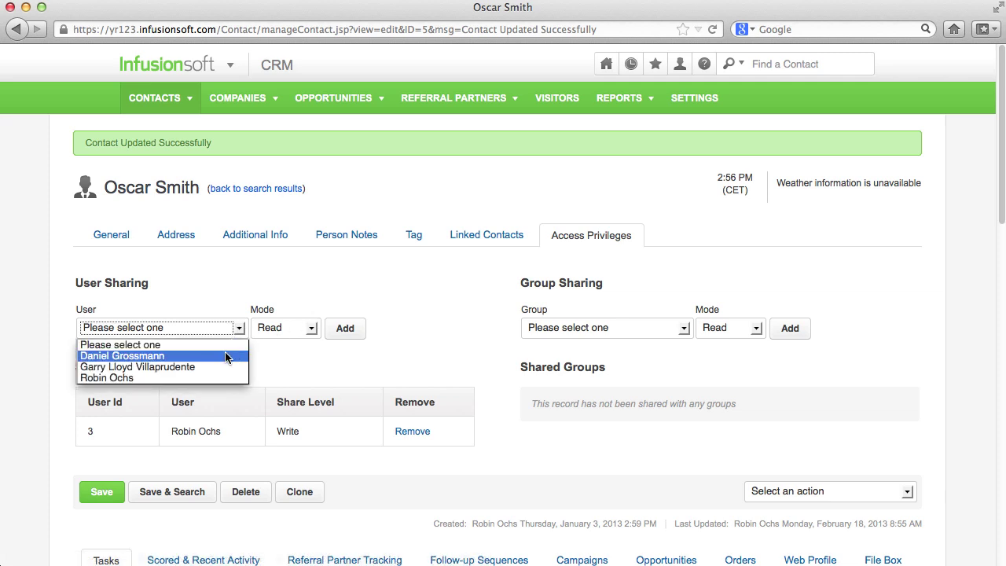
pyautogui.click(684, 332)
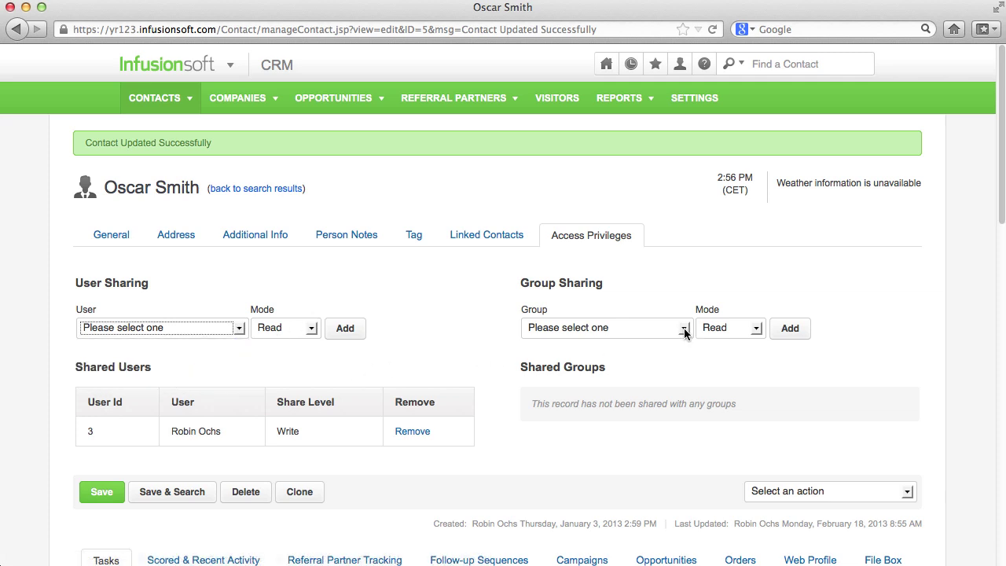
pyautogui.click(683, 332)
pyautogui.click(683, 331)
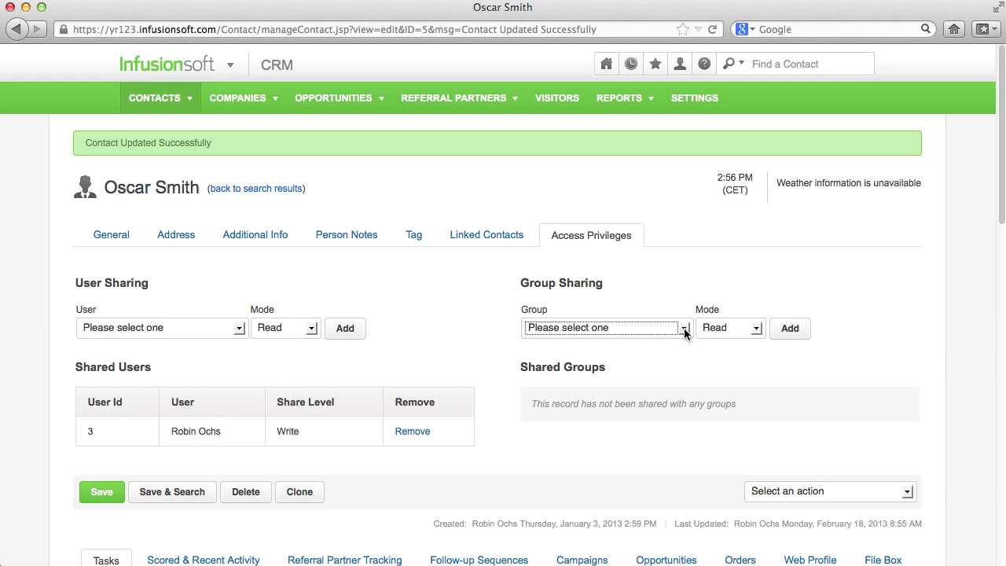
pyautogui.moveTo(204, 70)
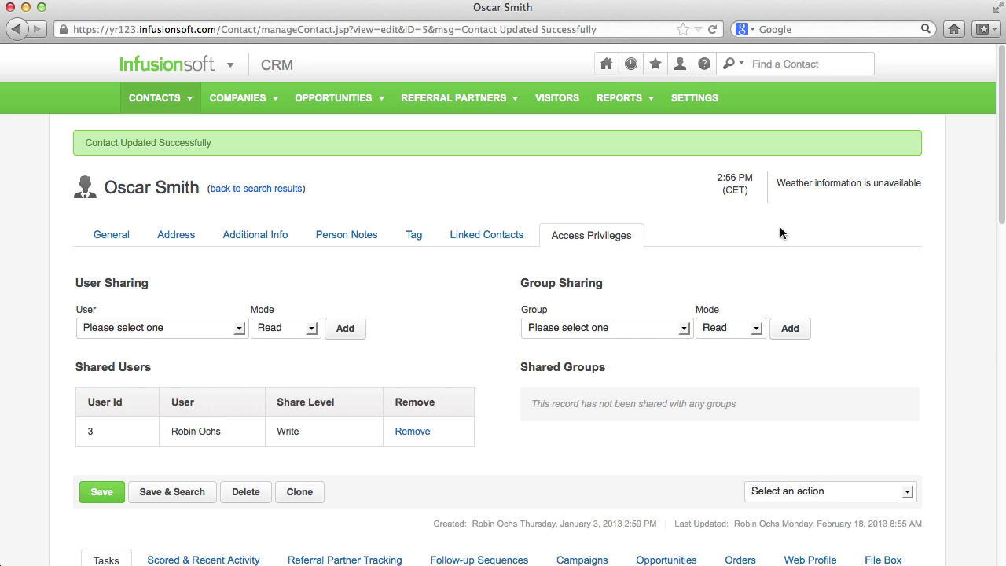
pyautogui.scroll(-10, 762, 234)
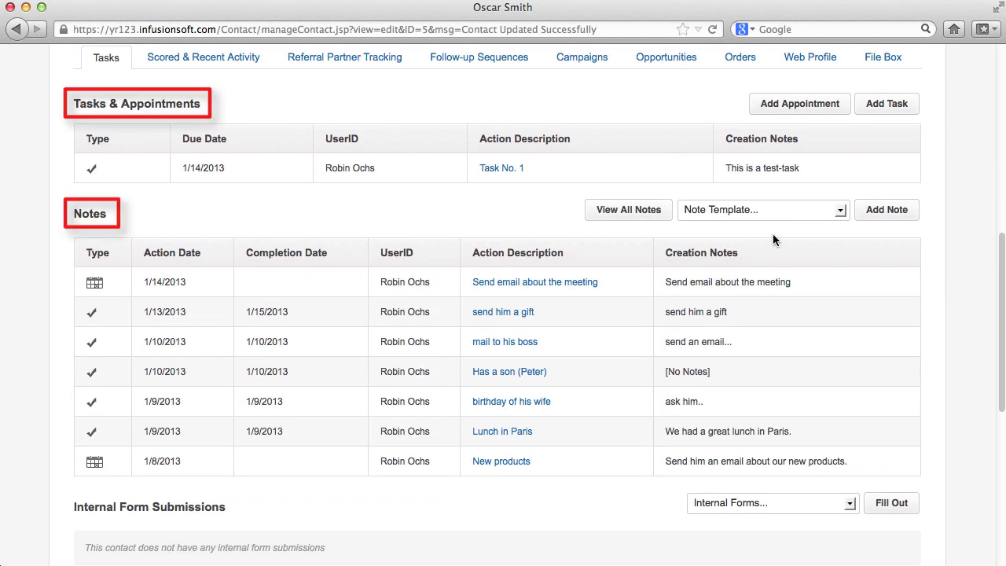
pyautogui.click(885, 109)
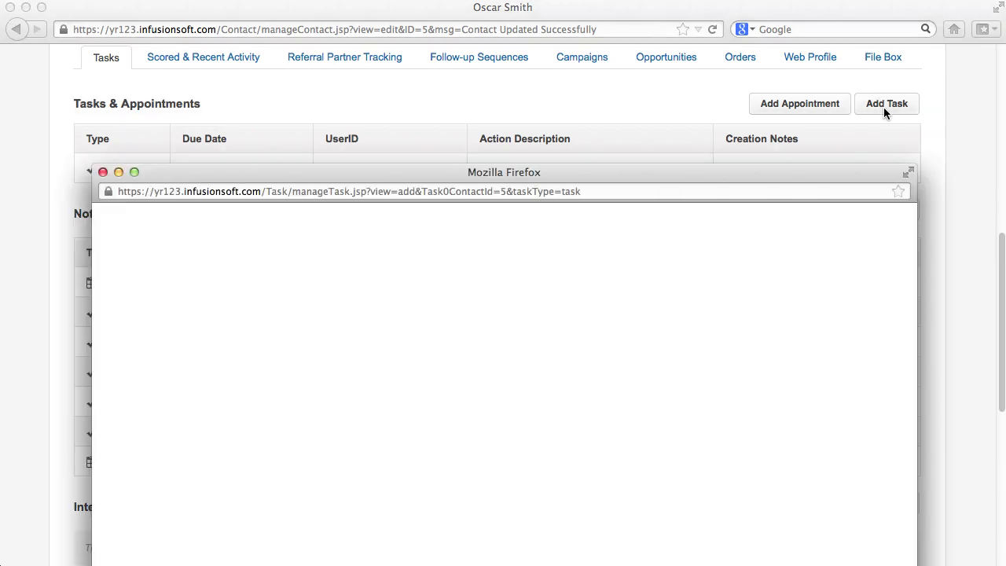
pyautogui.moveTo(820, 169); pyautogui.dragTo(806, 63)
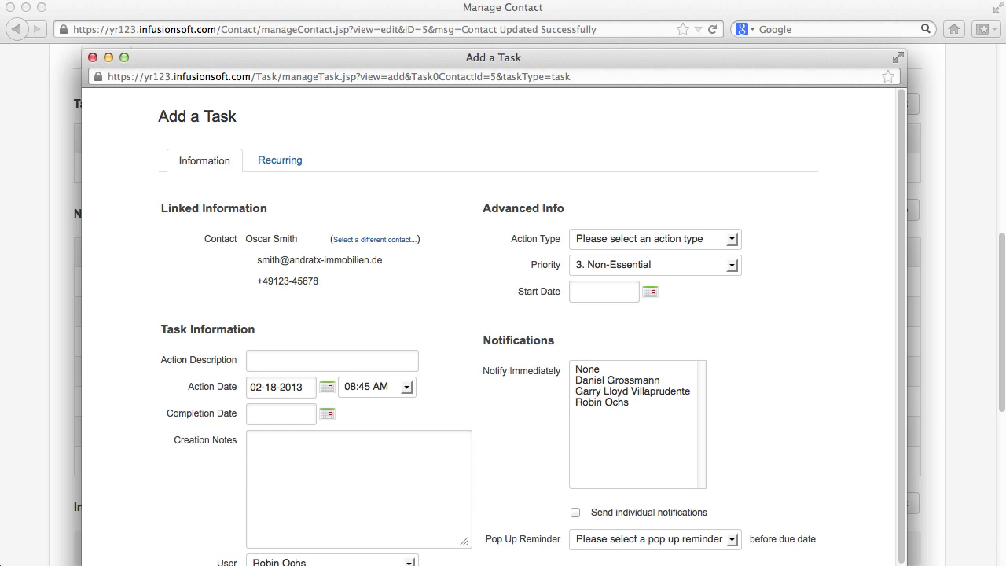
pyautogui.moveTo(905, 559); pyautogui.dragTo(857, 488)
pyautogui.scroll(-5, 512, 375)
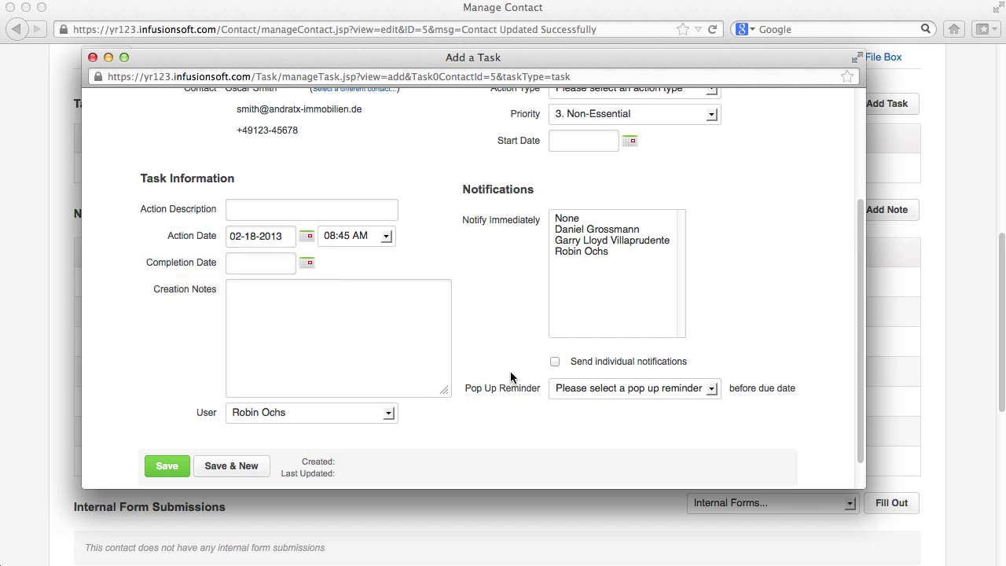
pyautogui.scroll(5, 510, 378)
pyautogui.click(92, 57)
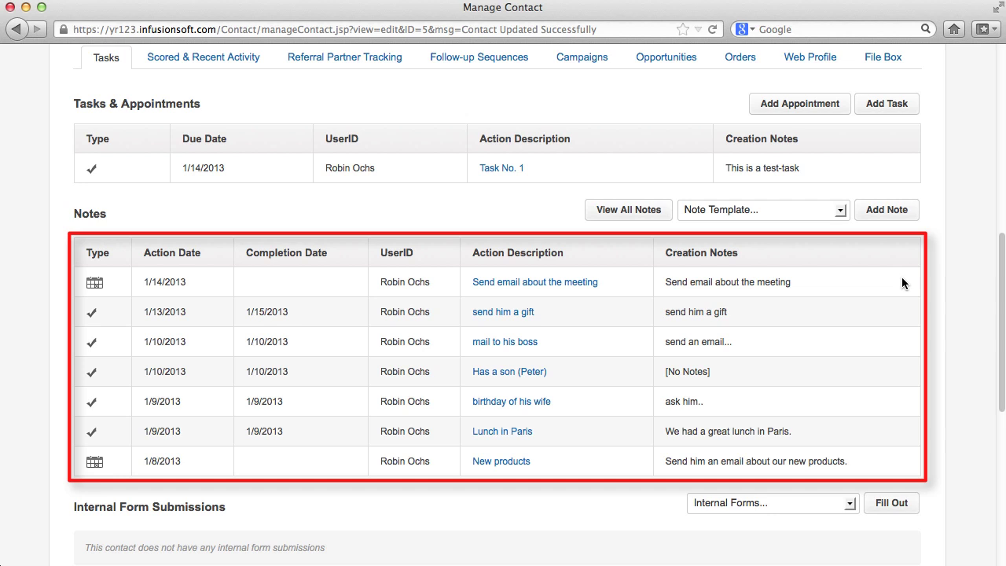
# Attach prices.pdf from the computer to the contact's file box
pyautogui.click(886, 58)
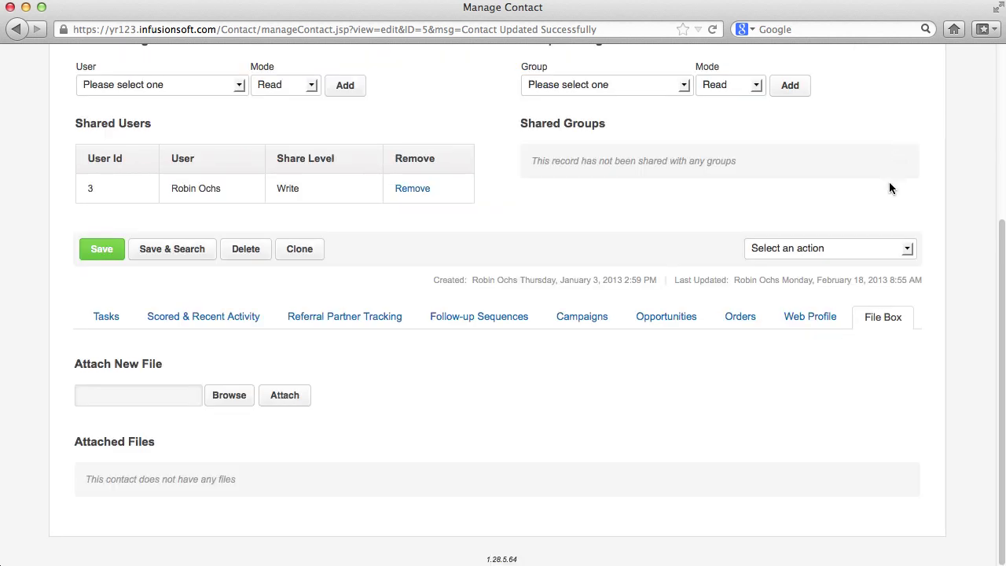
pyautogui.click(220, 393)
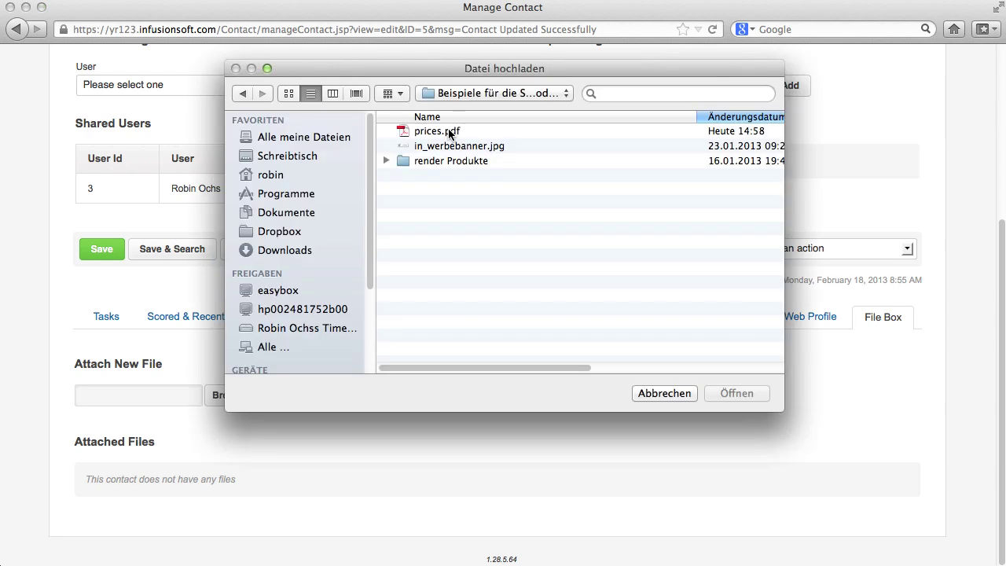
pyautogui.click(450, 132)
pyautogui.click(742, 394)
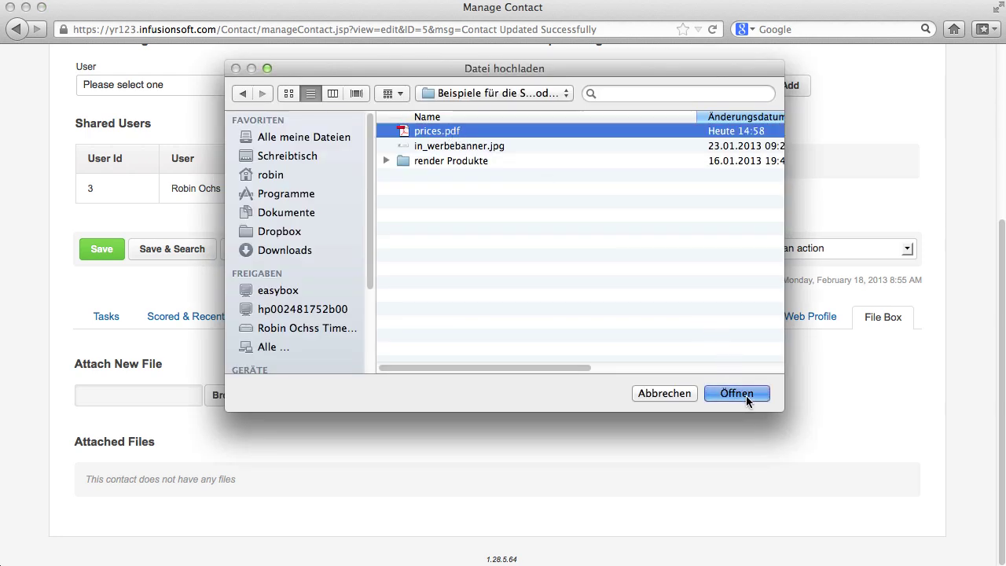
pyautogui.click(284, 395)
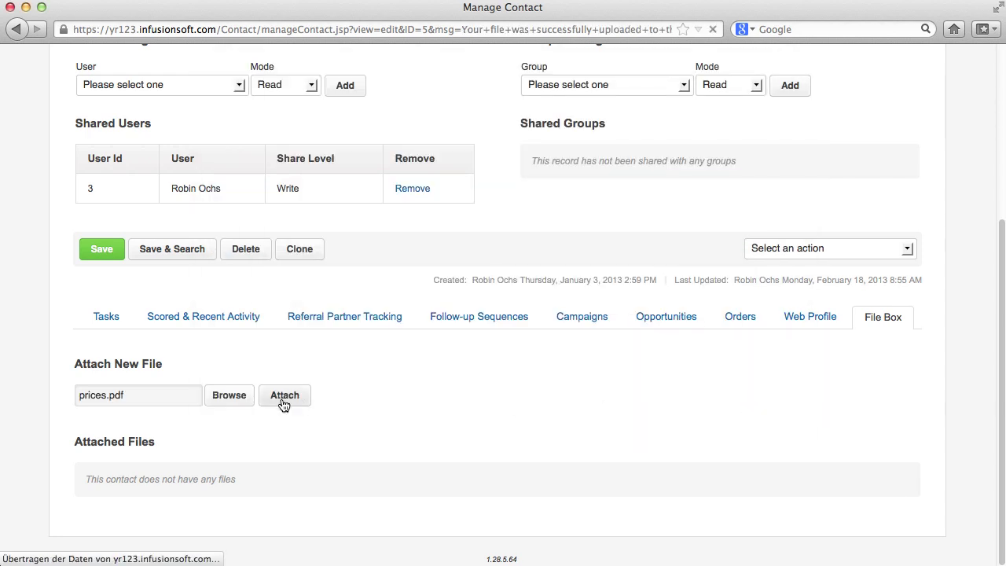
# Return to the top of the record and go to the Companies list
pyautogui.scroll(-10, 282, 398)
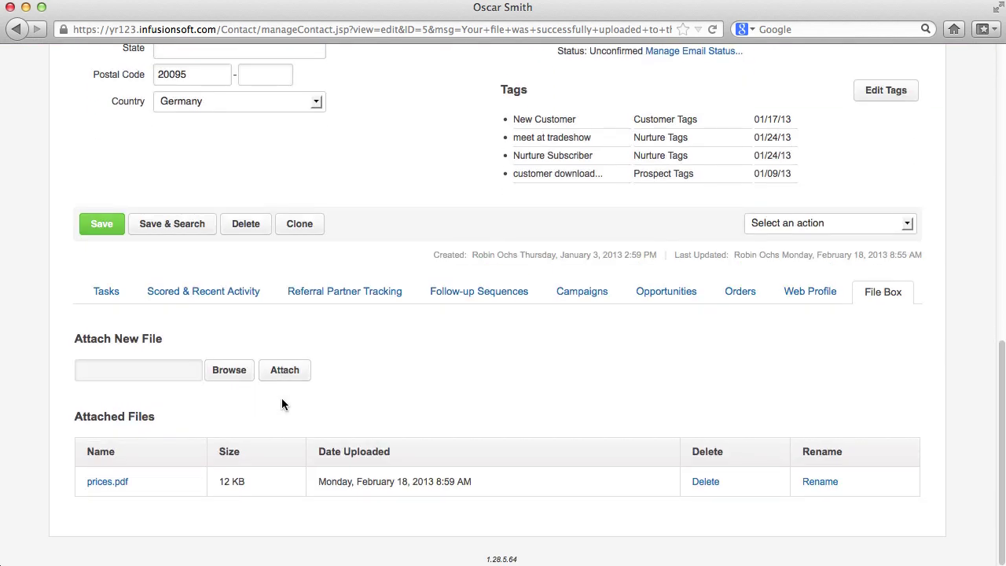
pyautogui.scroll(10, 564, 518)
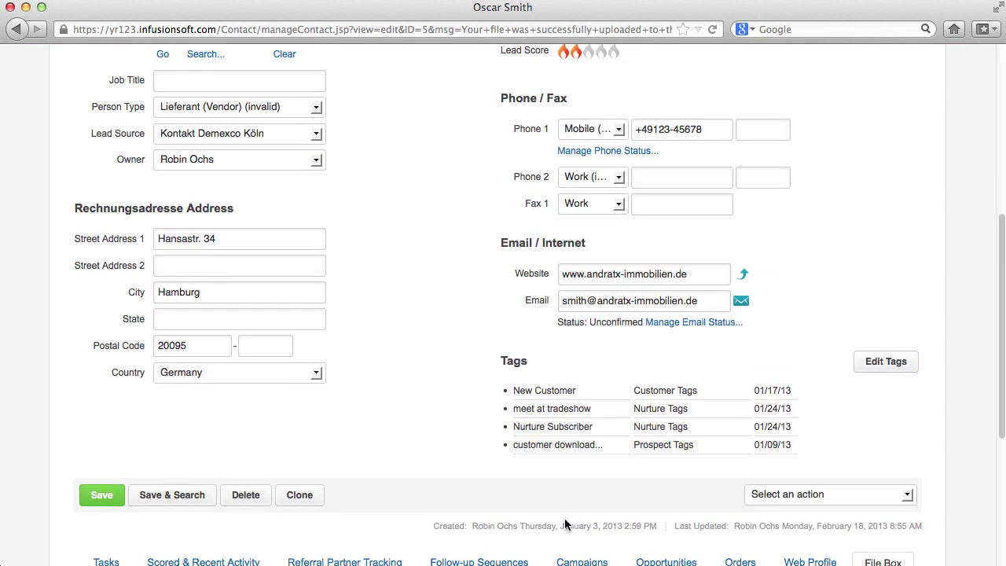
pyautogui.click(236, 99)
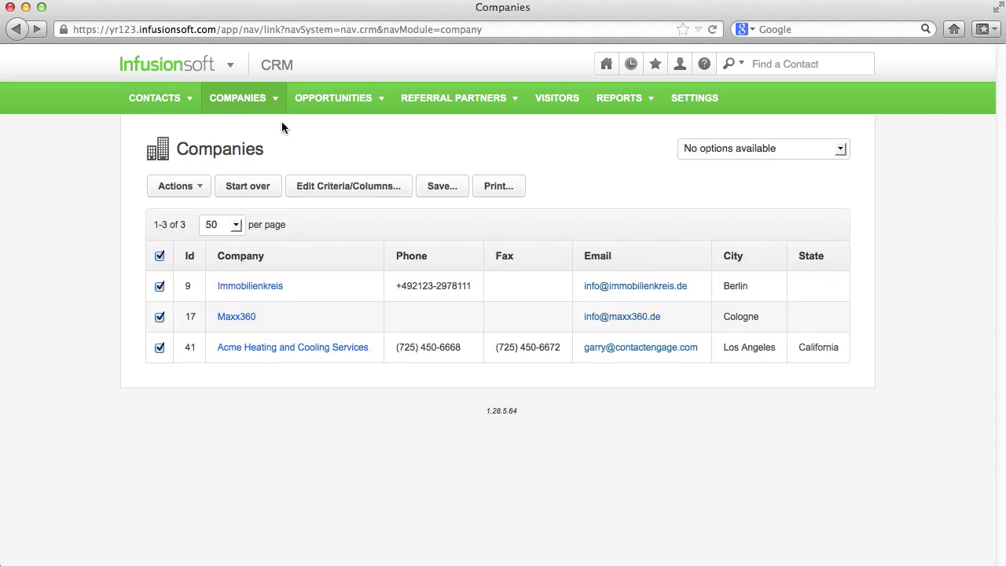
pyautogui.moveTo(269, 110)
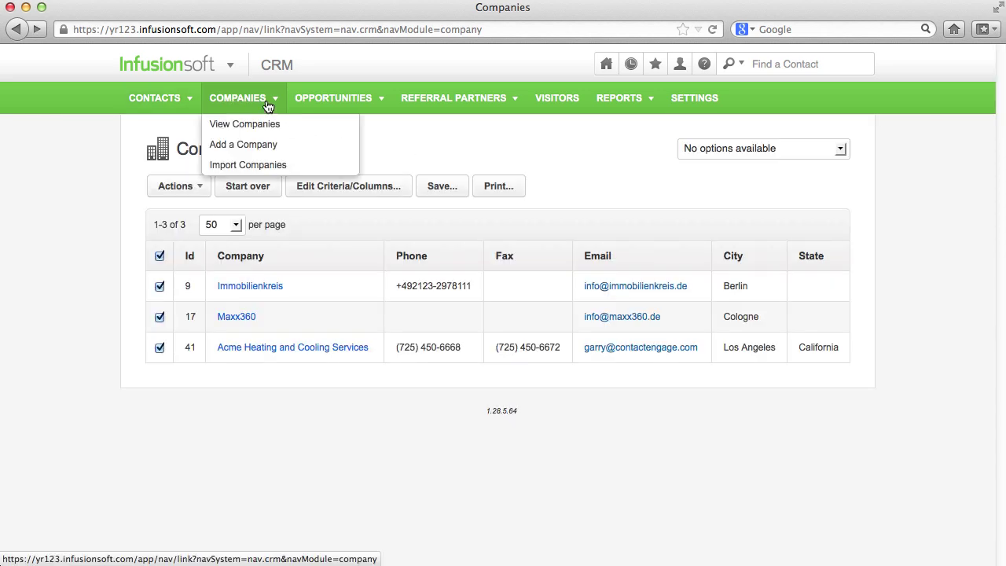
pyautogui.click(275, 145)
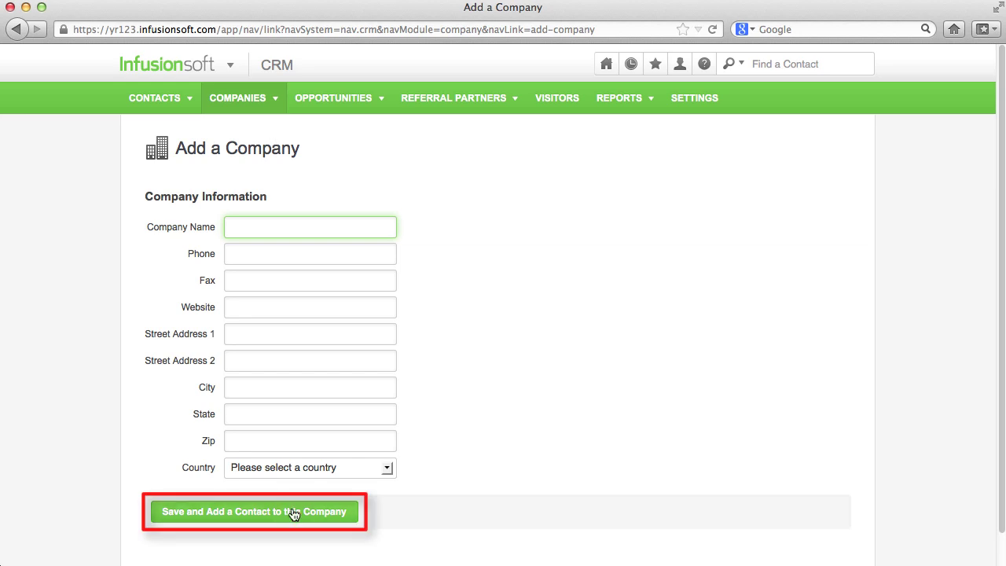
pyautogui.click(251, 99)
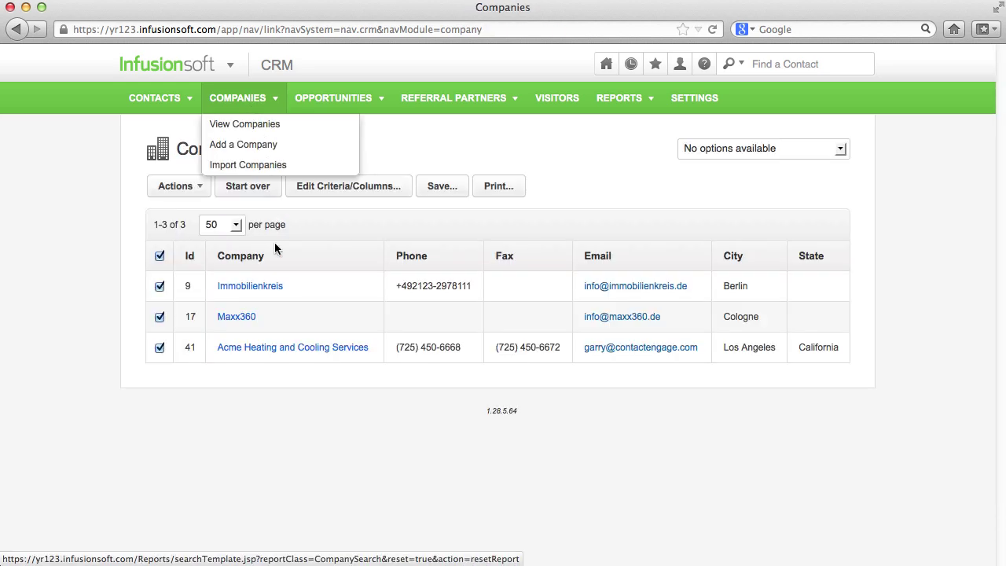
# Open the Immobilienkreis company and review its three linked contacts
pyautogui.click(272, 288)
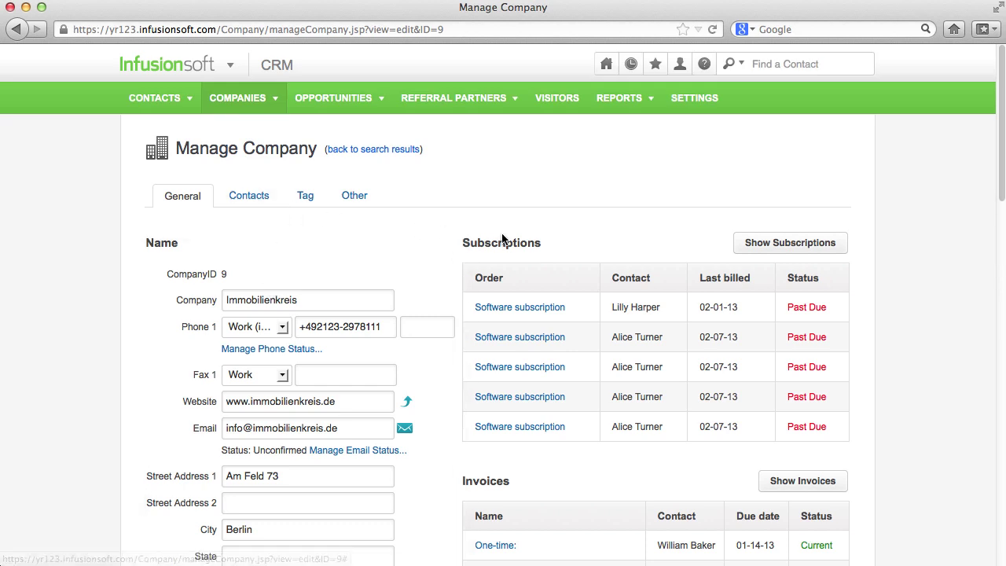
pyautogui.scroll(-5, 493, 206)
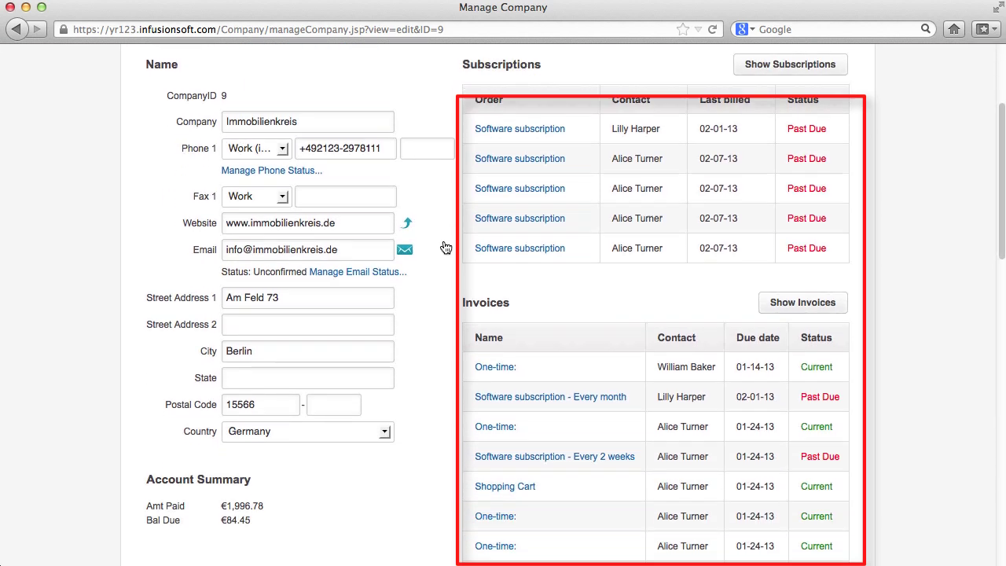
pyautogui.scroll(-1, 434, 253)
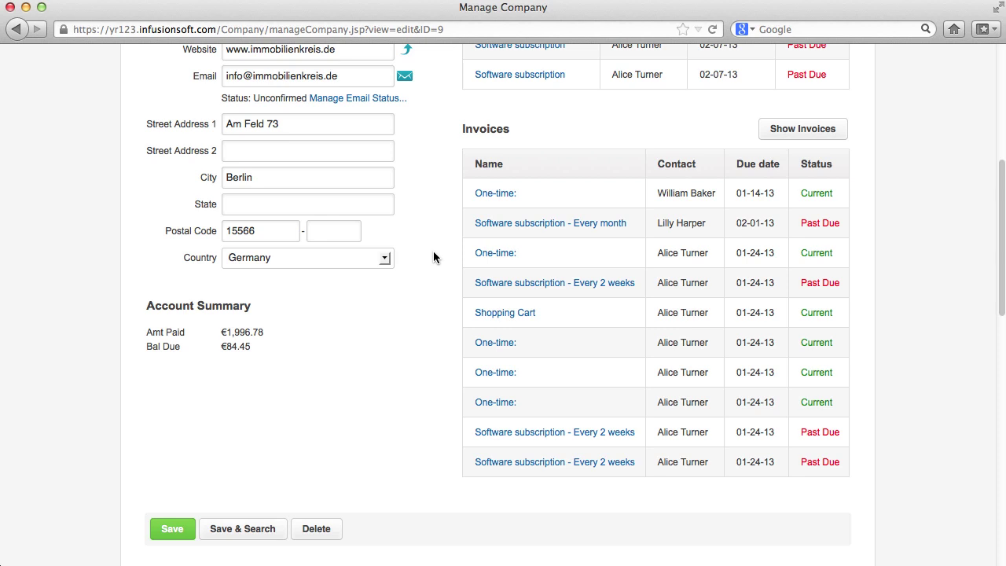
pyautogui.scroll(5, 433, 256)
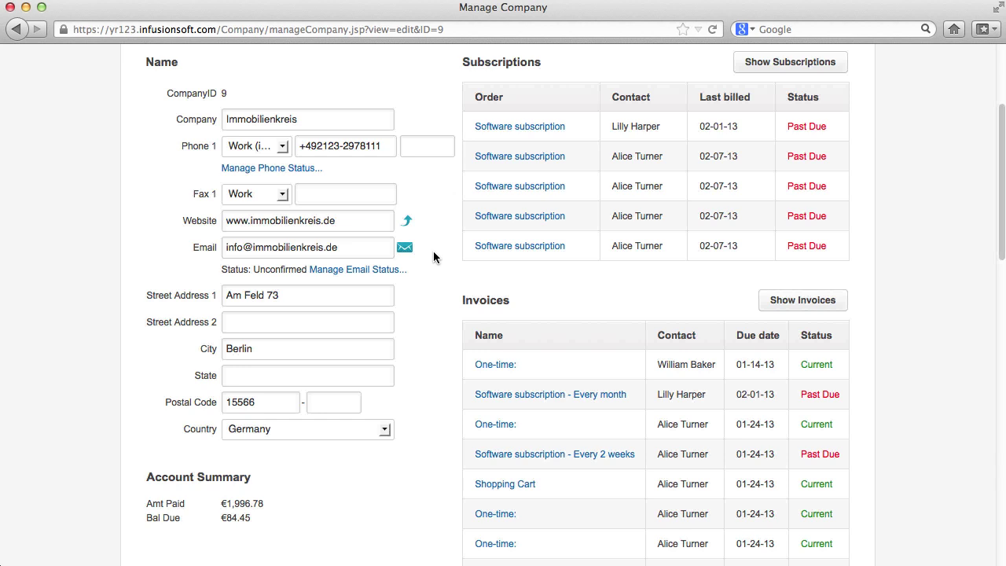
pyautogui.scroll(3, 433, 257)
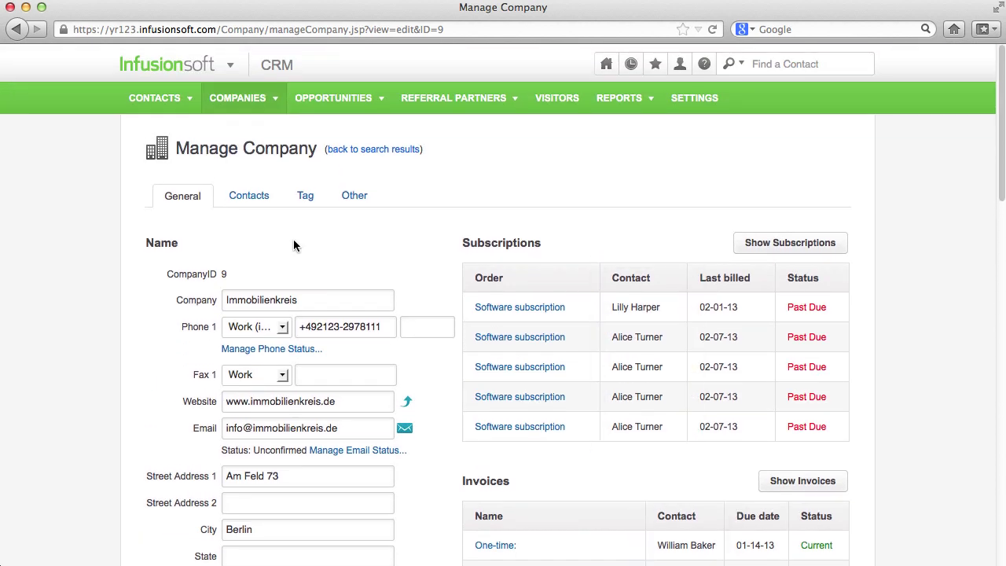
pyautogui.click(250, 197)
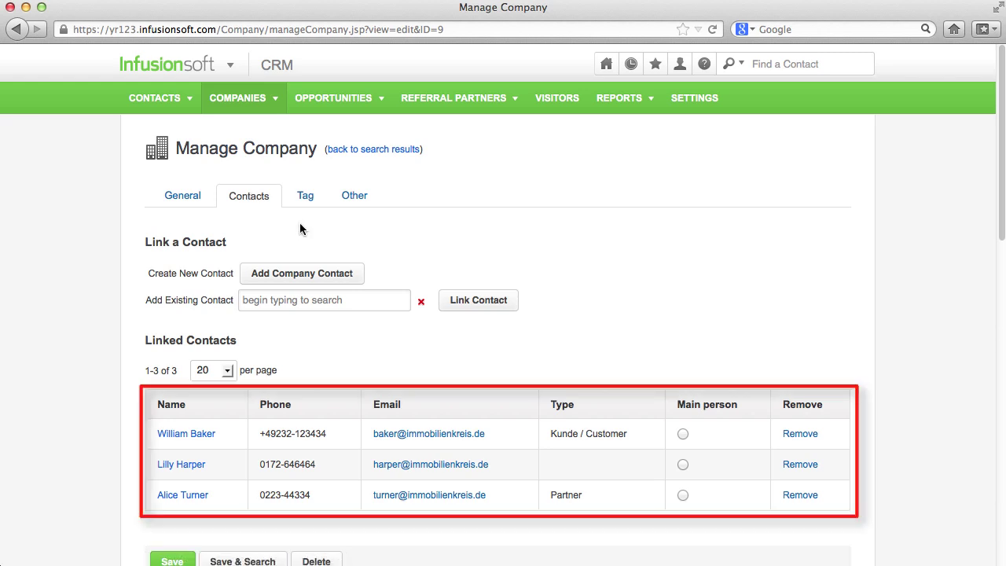
pyautogui.scroll(-10, 335, 208)
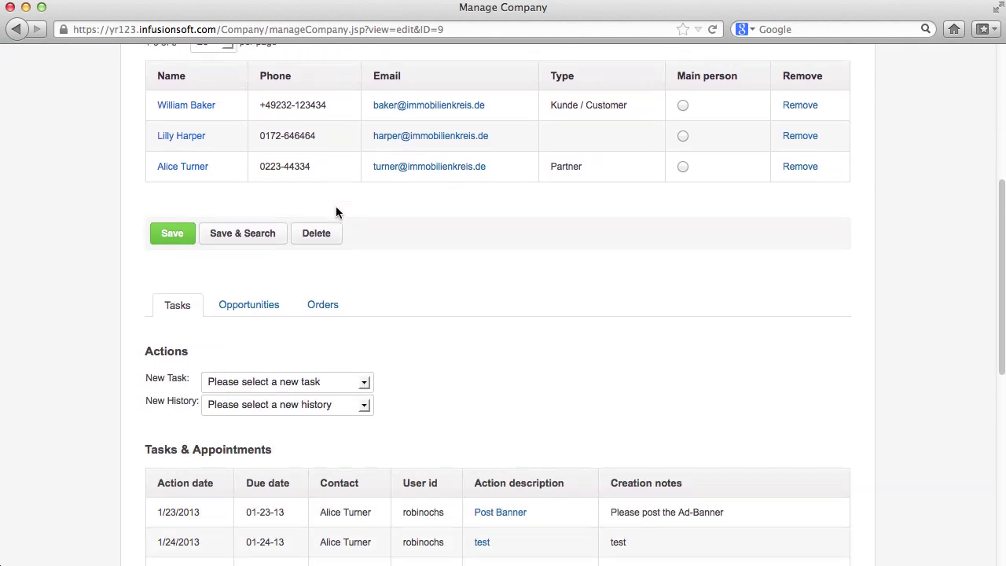
pyautogui.scroll(-2, 335, 211)
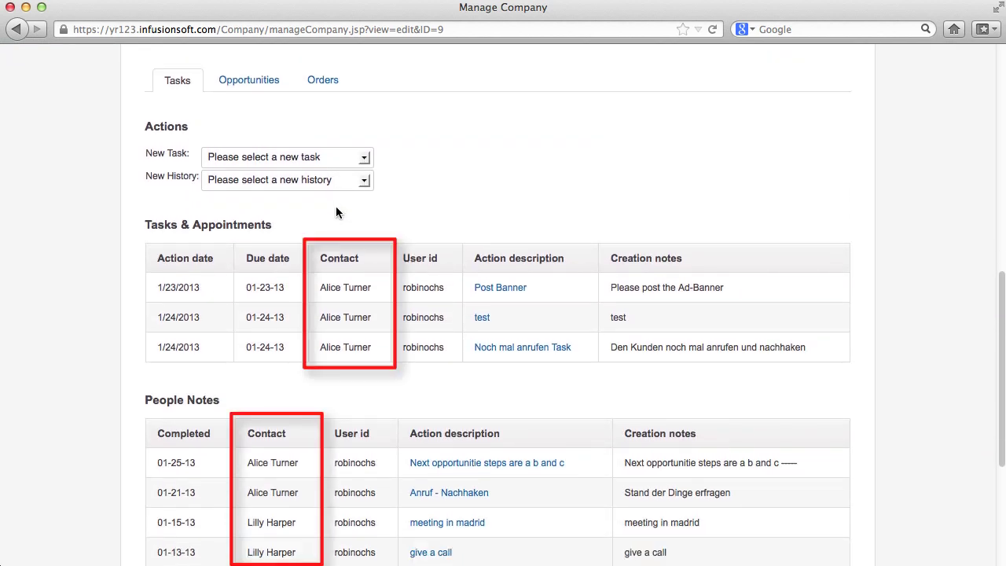
pyautogui.scroll(-7, 336, 210)
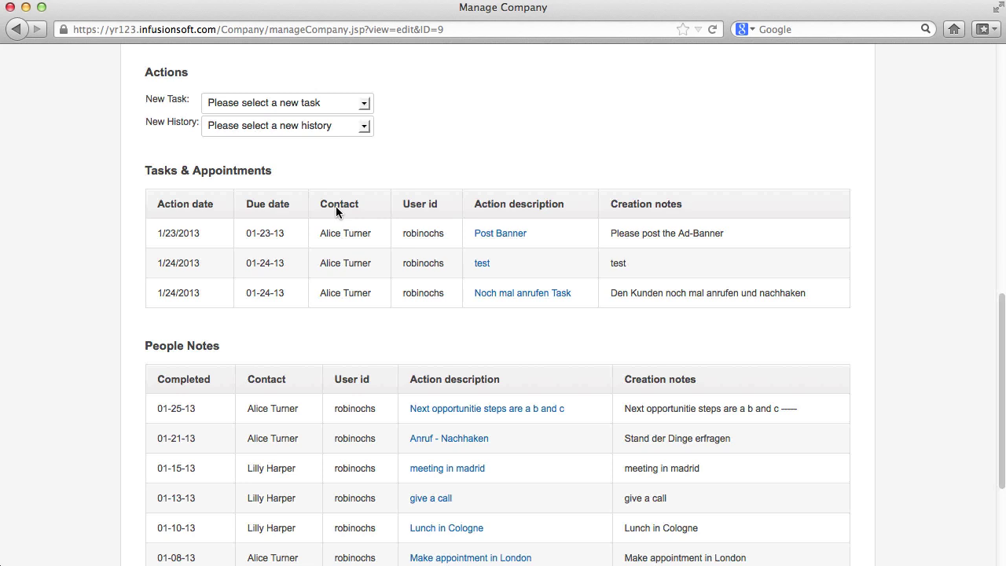
pyautogui.scroll(7, 336, 210)
pyautogui.scroll(5, 336, 208)
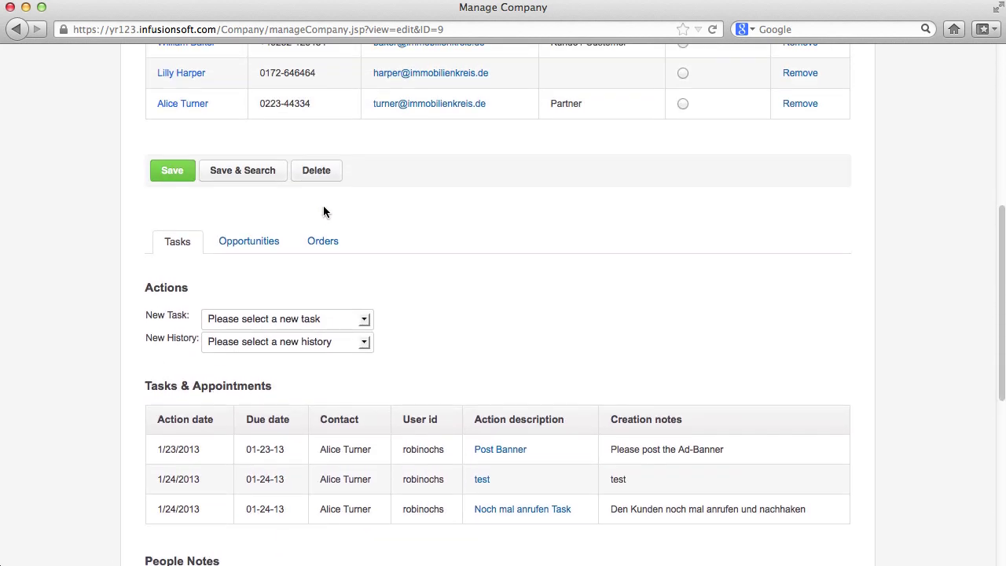
# Browse the company's opportunities, orders and tasks, checking New Task contact choices without picking one
pyautogui.click(259, 240)
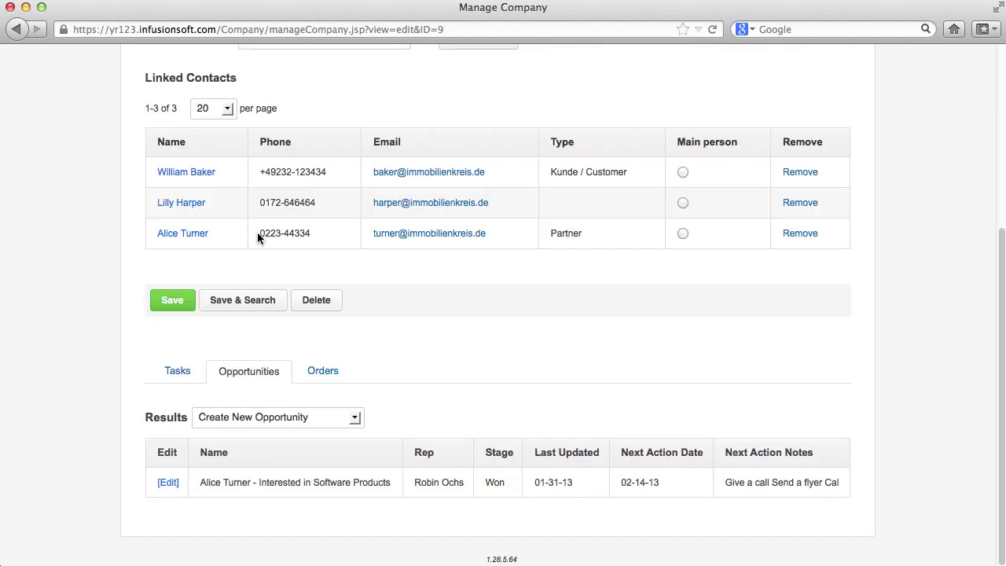
pyautogui.click(329, 379)
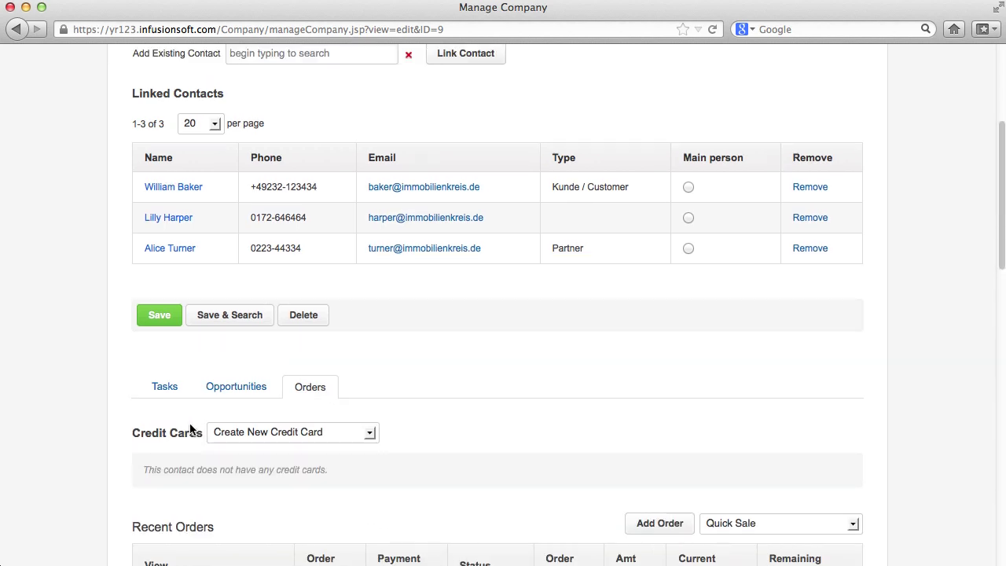
pyautogui.click(163, 386)
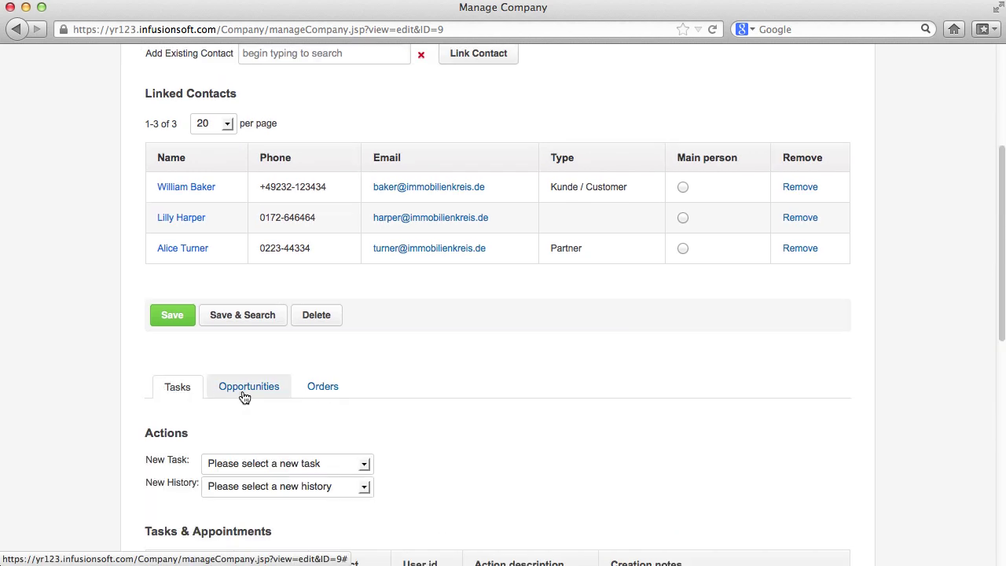
pyautogui.scroll(-5, 243, 396)
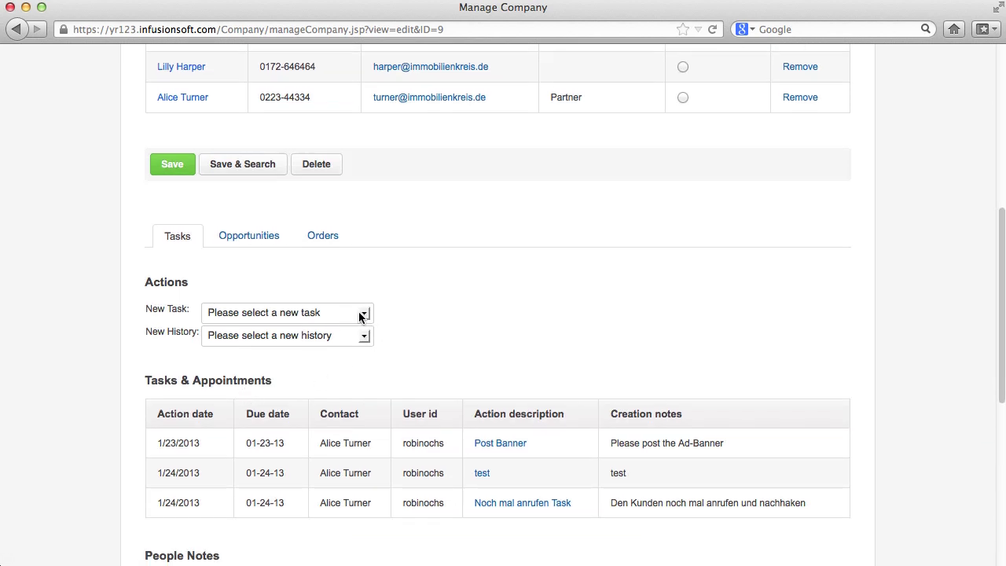
pyautogui.click(359, 315)
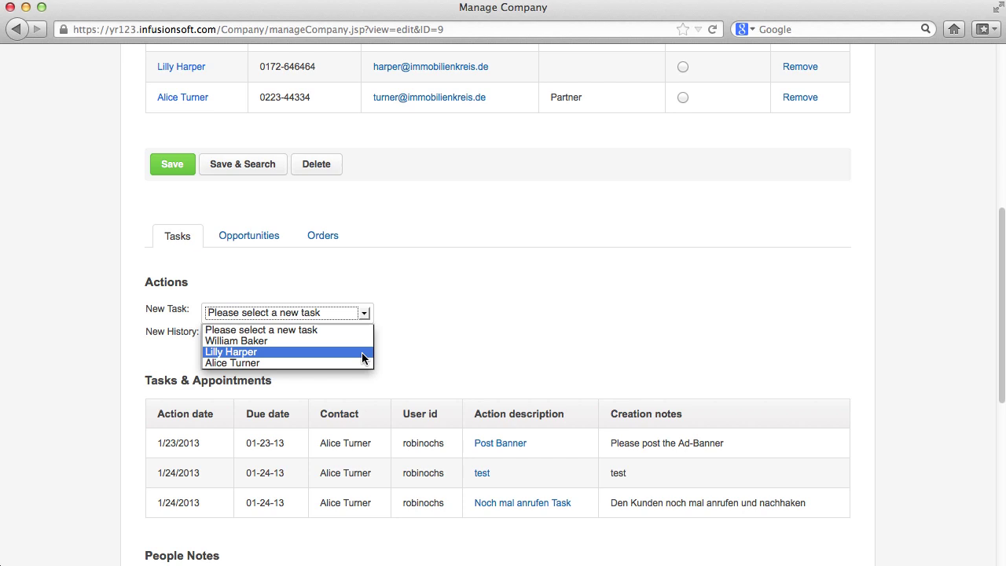
pyautogui.click(404, 308)
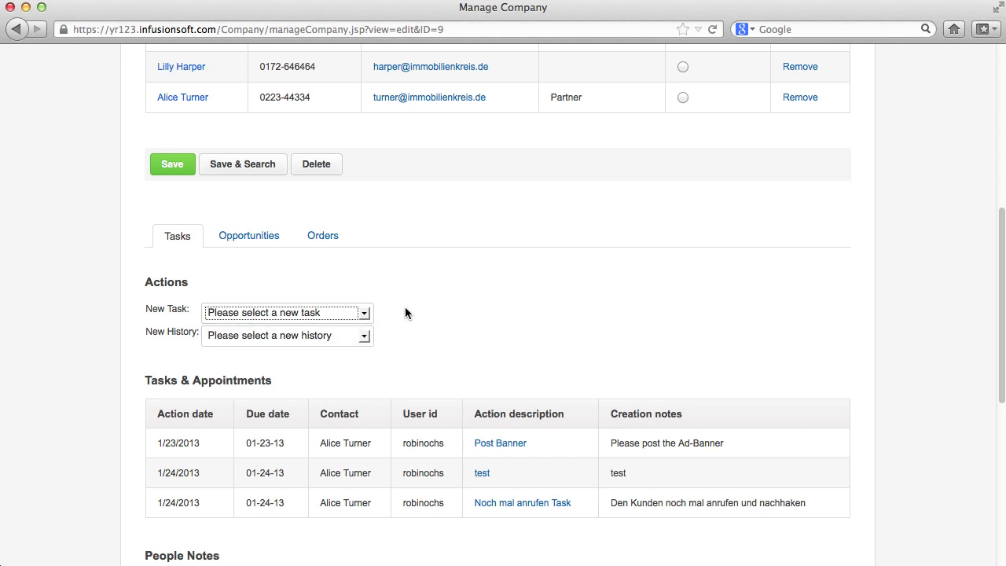
pyautogui.scroll(5, 405, 312)
# Check the company's Tag tab, viewing the customer and imported tag lists unchanged
pyautogui.scroll(1, 404, 312)
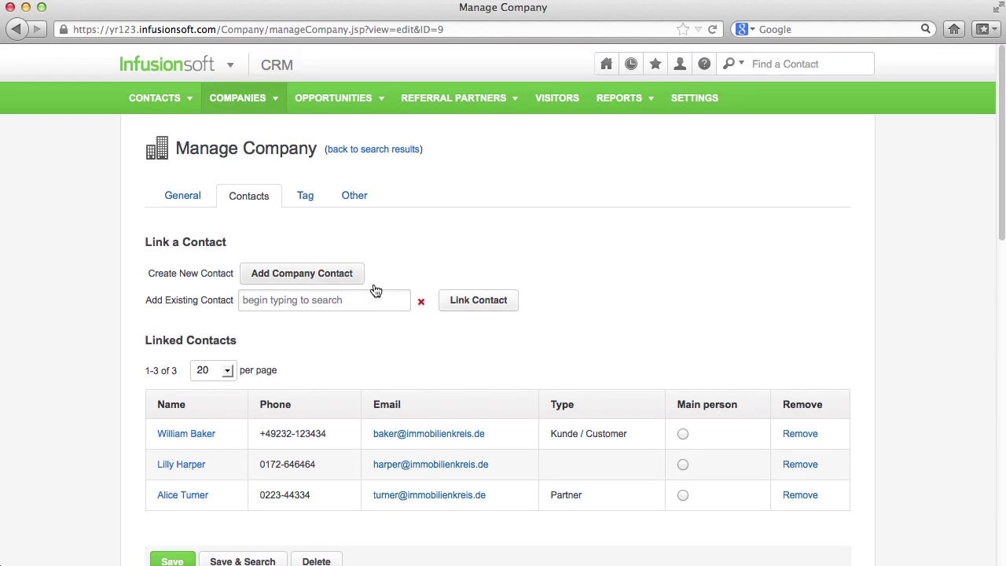
pyautogui.click(308, 202)
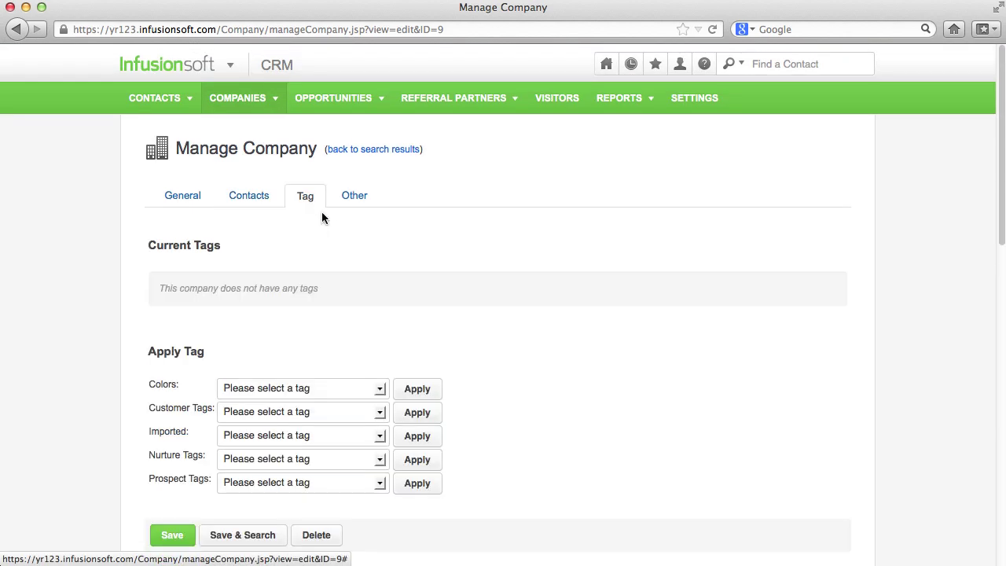
pyautogui.click(380, 411)
pyautogui.click(380, 411)
pyautogui.click(378, 435)
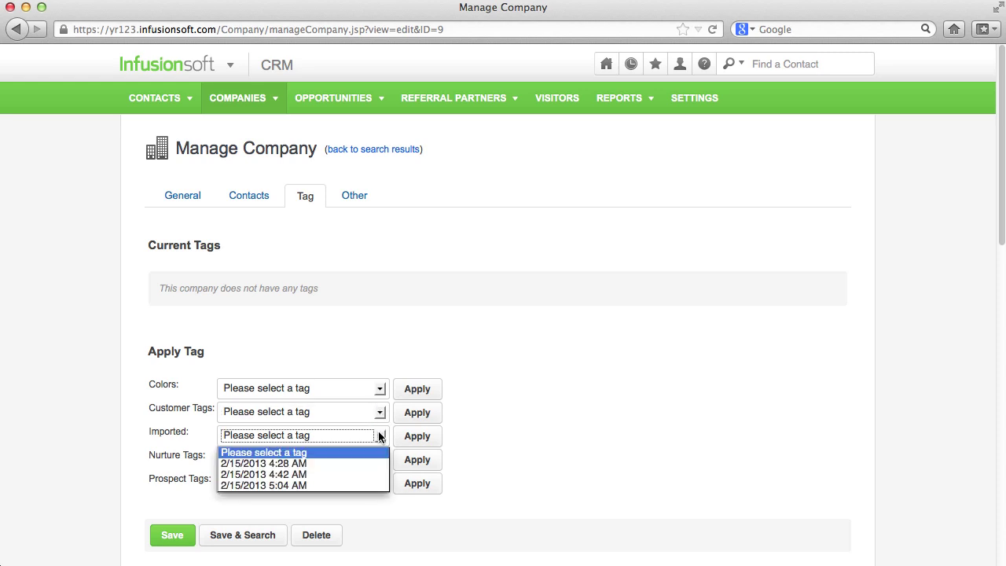
pyautogui.click(378, 435)
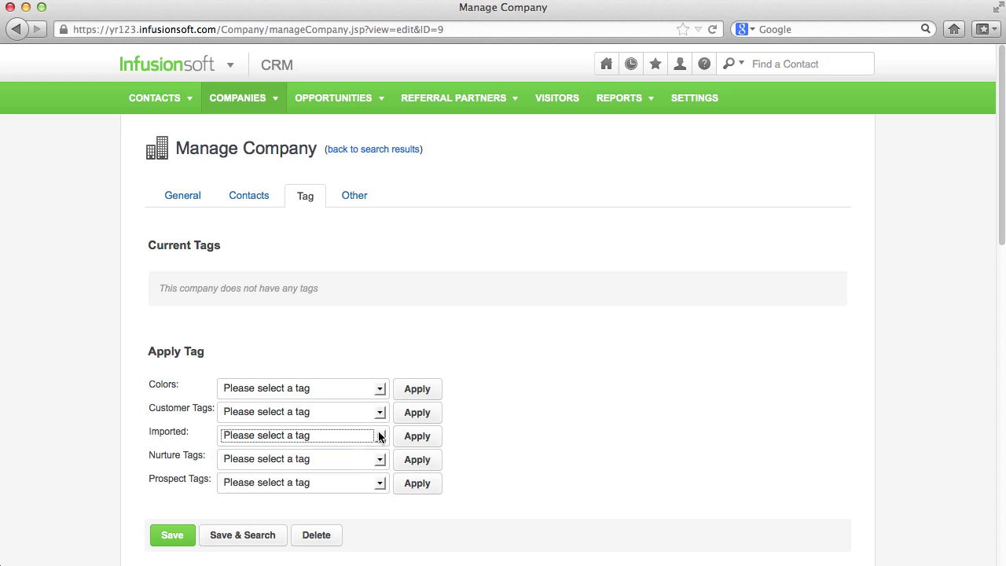
# Return to the company's linked contacts and bring up the Referral Partners menu
pyautogui.click(253, 200)
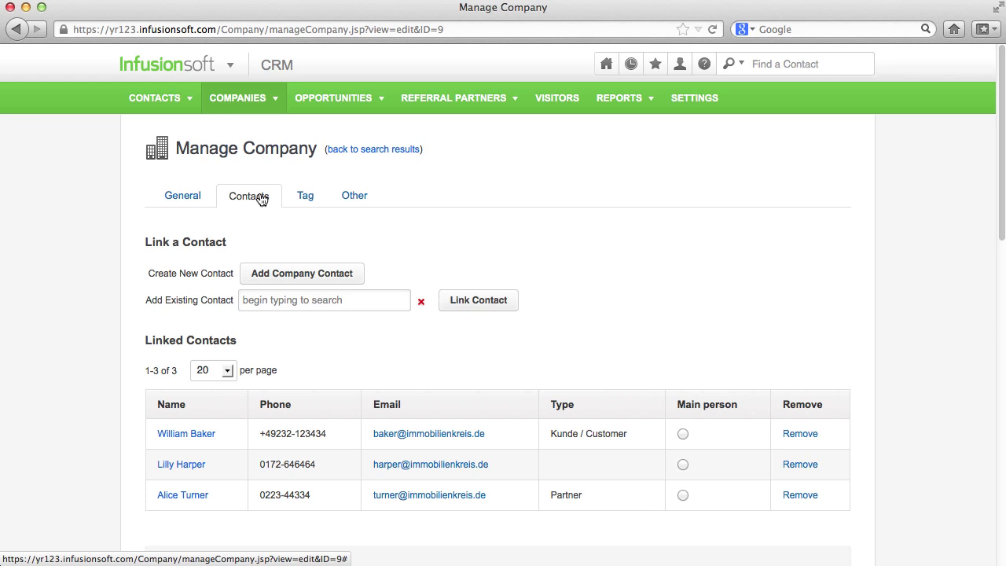
pyautogui.scroll(-10, 261, 199)
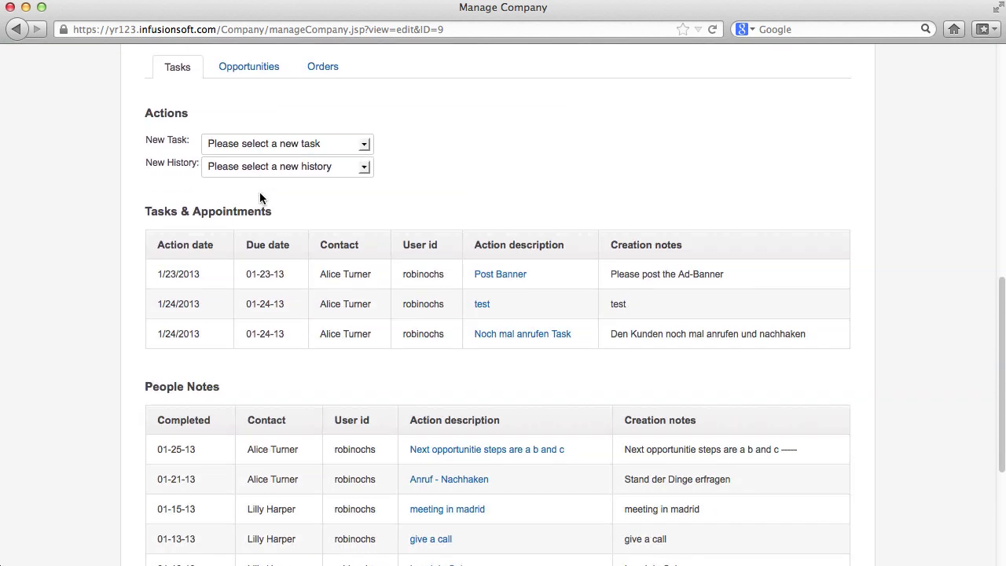
pyautogui.scroll(-4, 260, 196)
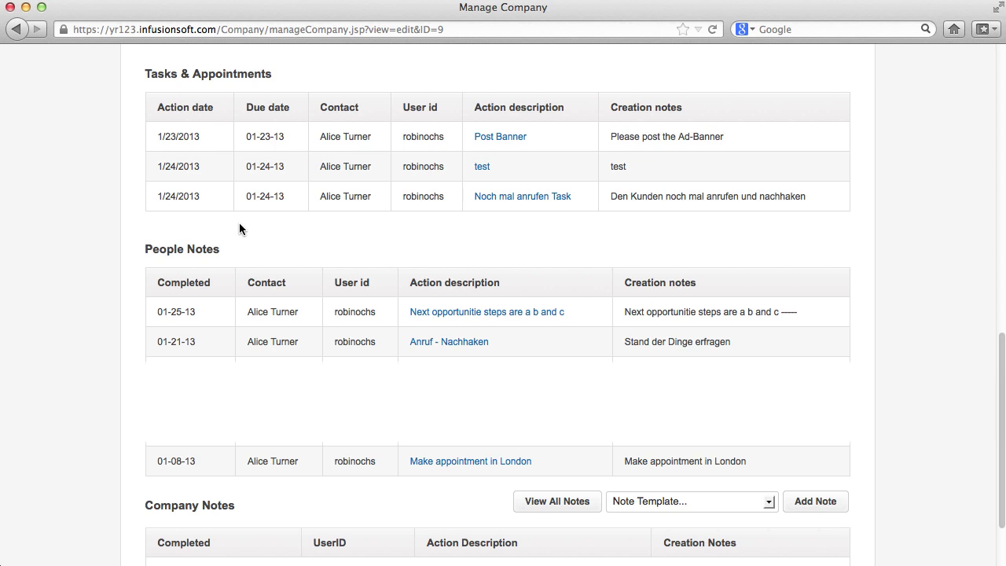
pyautogui.scroll(15, 239, 226)
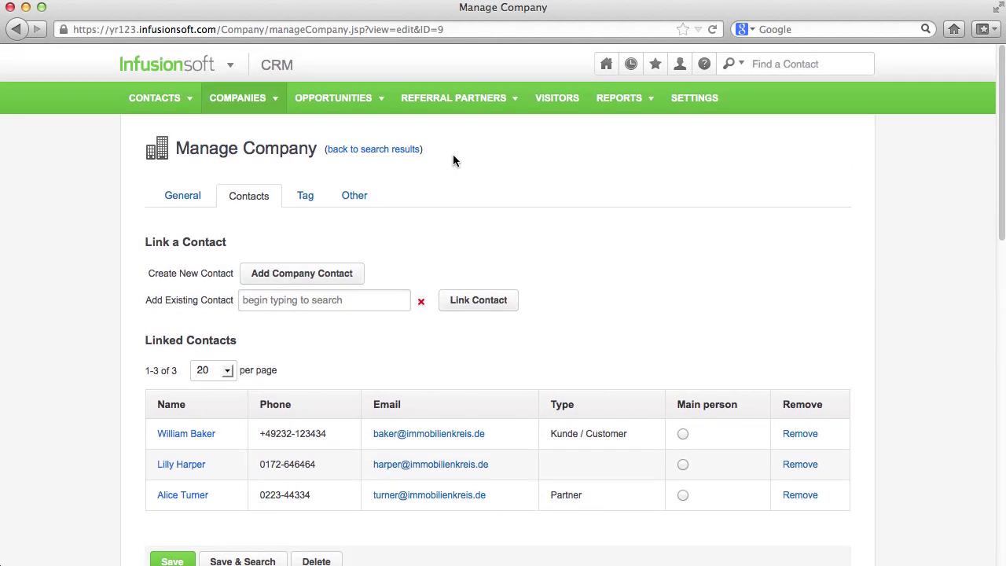
pyautogui.moveTo(480, 97)
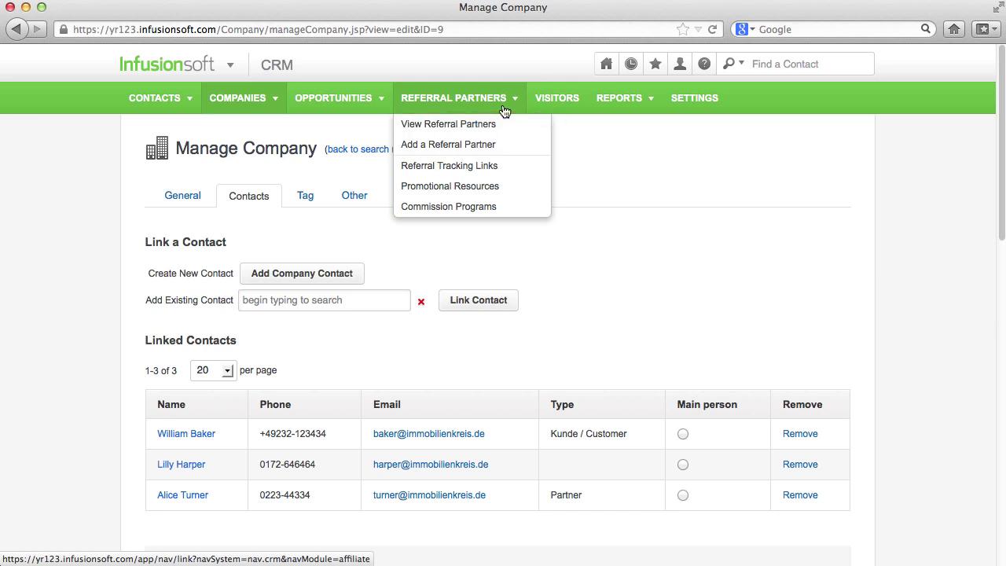
# Start a new referral partner for the chosen contact, entering their name, a referral code and password
pyautogui.click(493, 143)
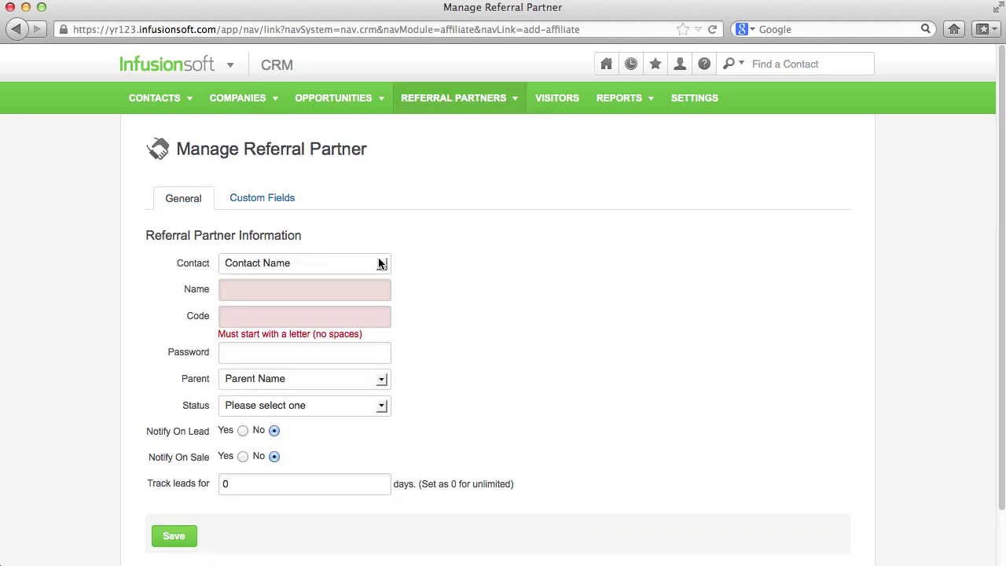
pyautogui.click(382, 263)
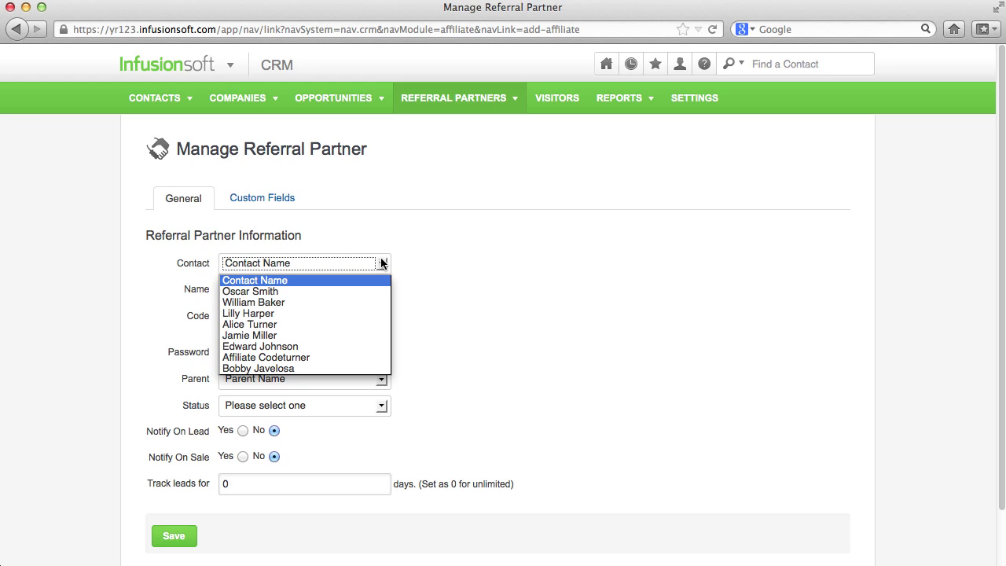
pyautogui.click(380, 300)
pyautogui.click(380, 297)
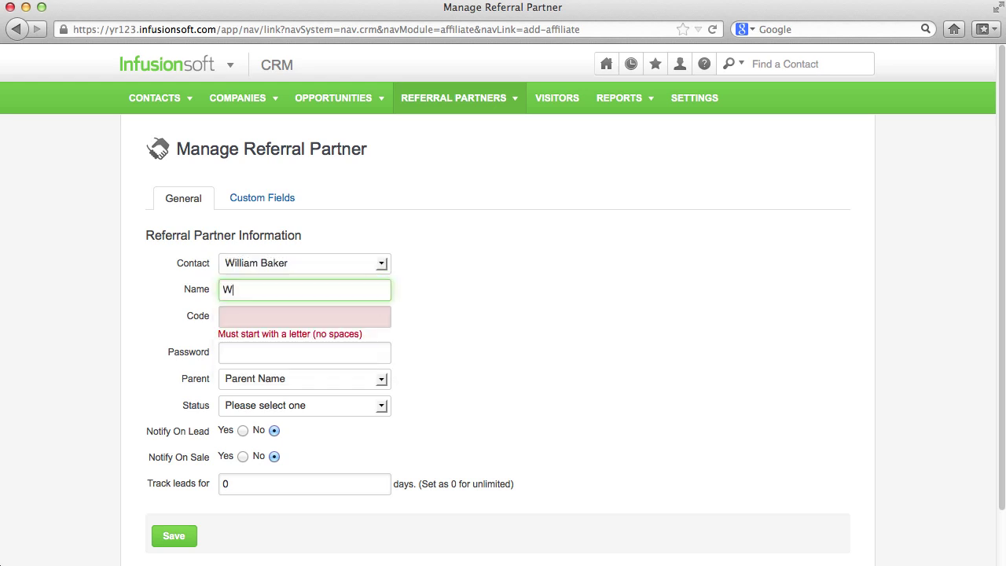
pyautogui.press('Tab')
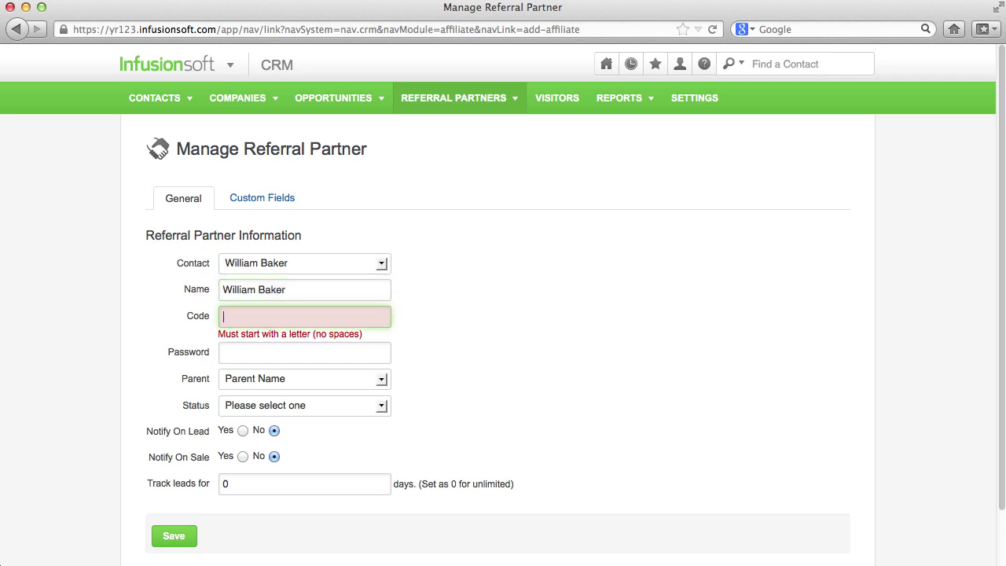
pyautogui.write('will')
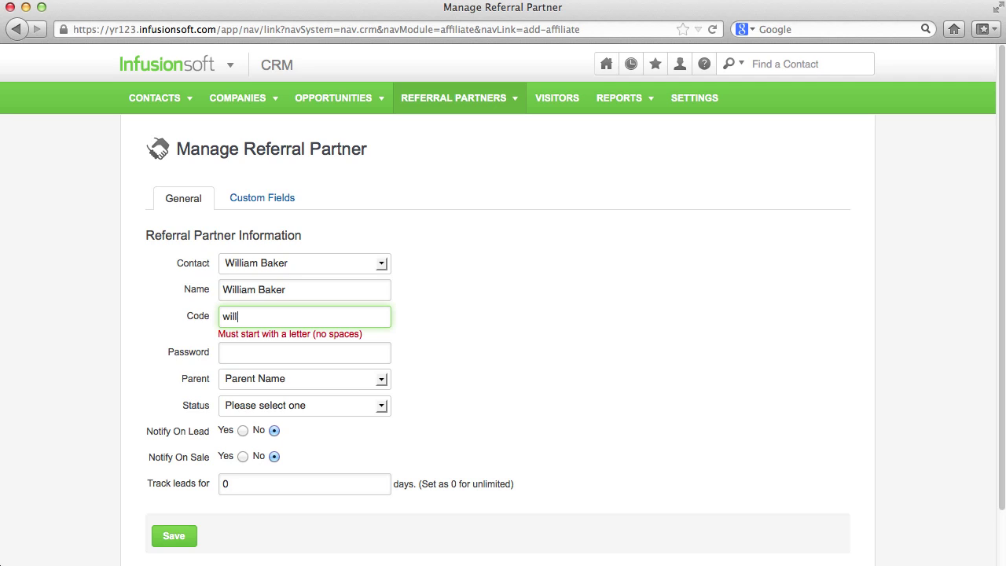
pyautogui.write('iam')
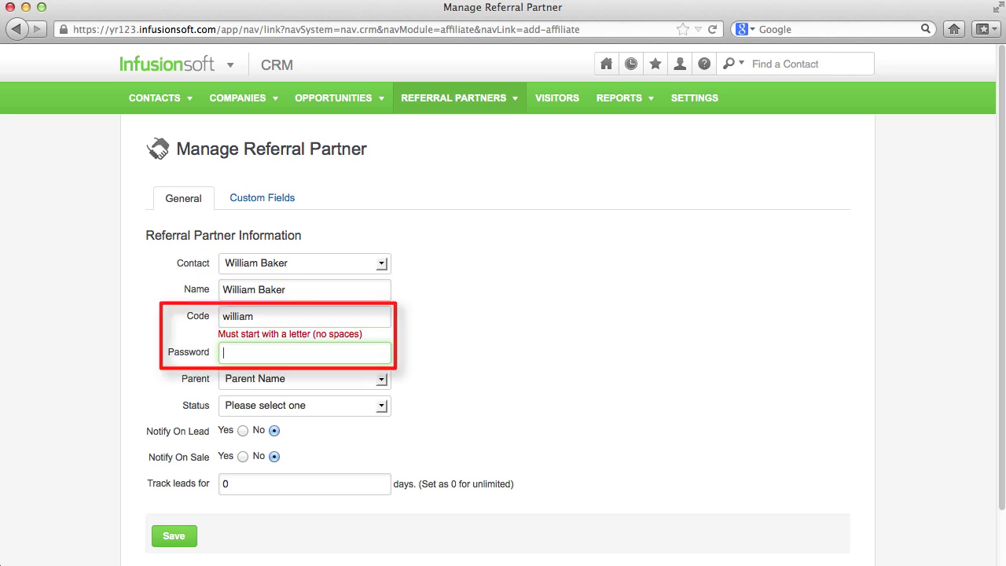
pyautogui.write('•••••••••')
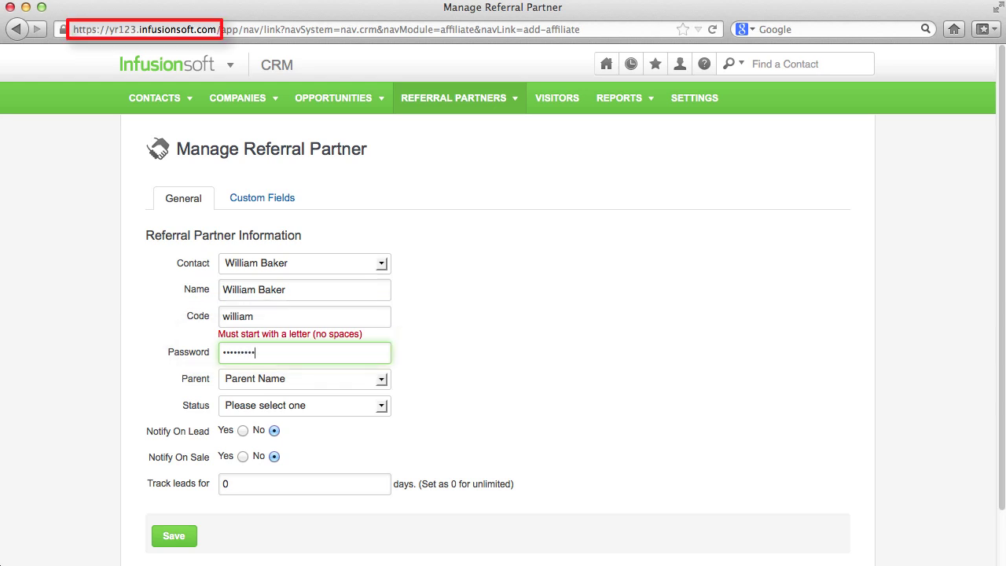
# Assign a parent partner, set status to Active, and save the partner
pyautogui.click(383, 380)
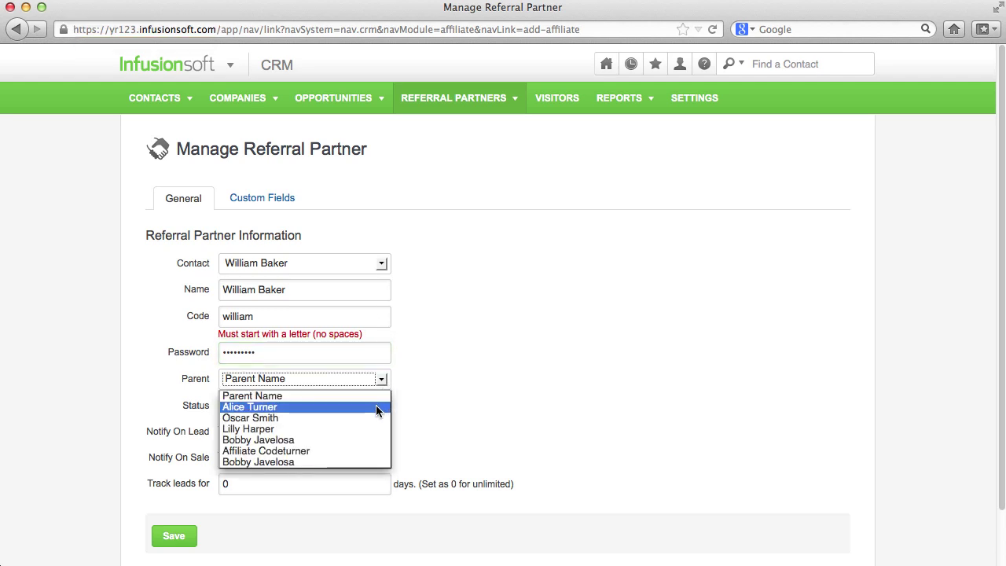
pyautogui.click(377, 418)
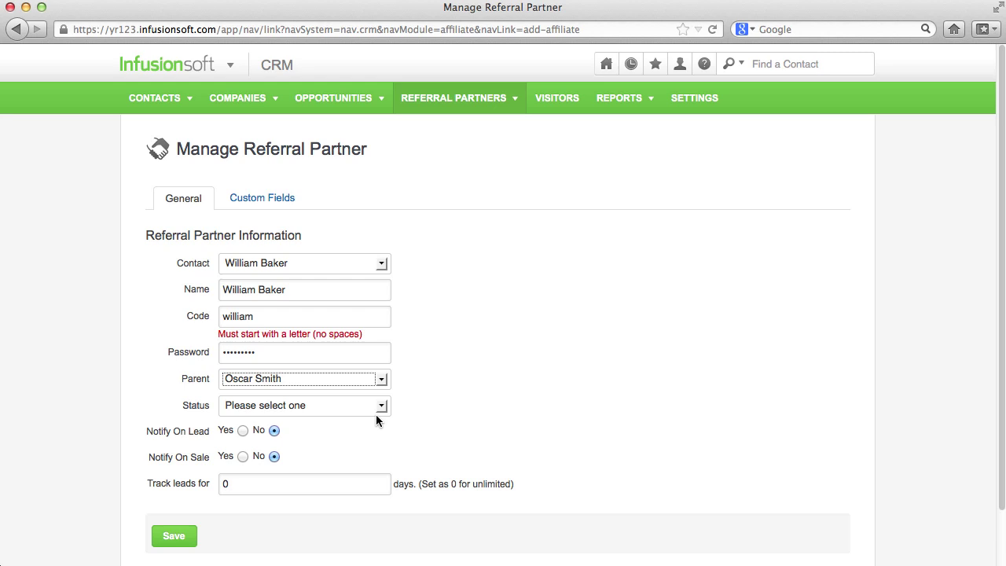
pyautogui.click(381, 405)
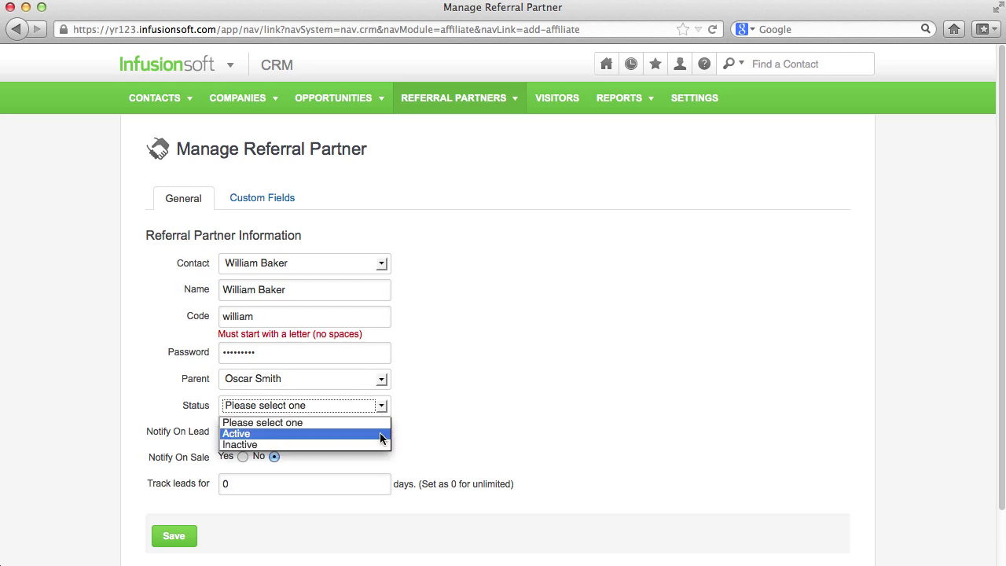
pyautogui.click(380, 435)
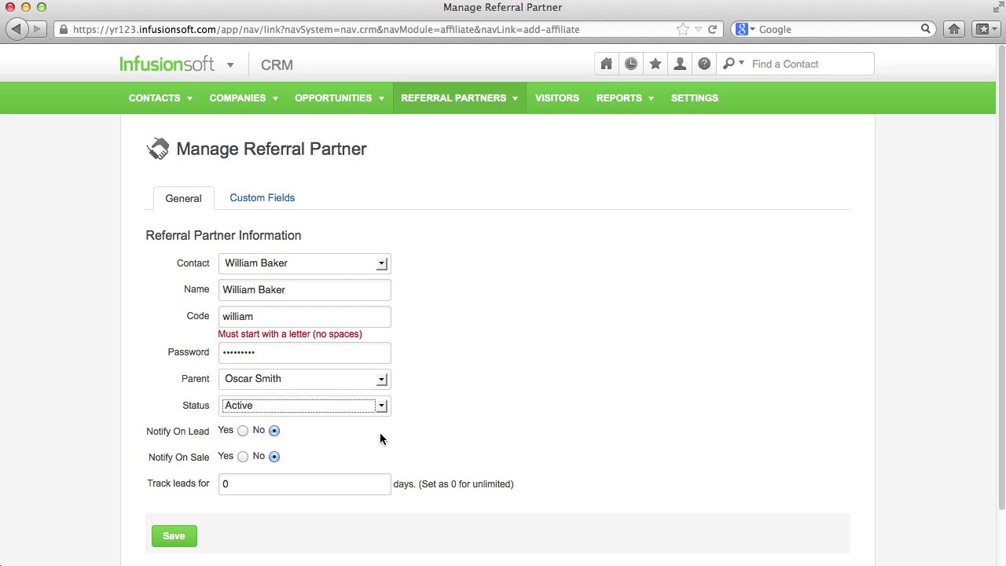
pyautogui.click(176, 544)
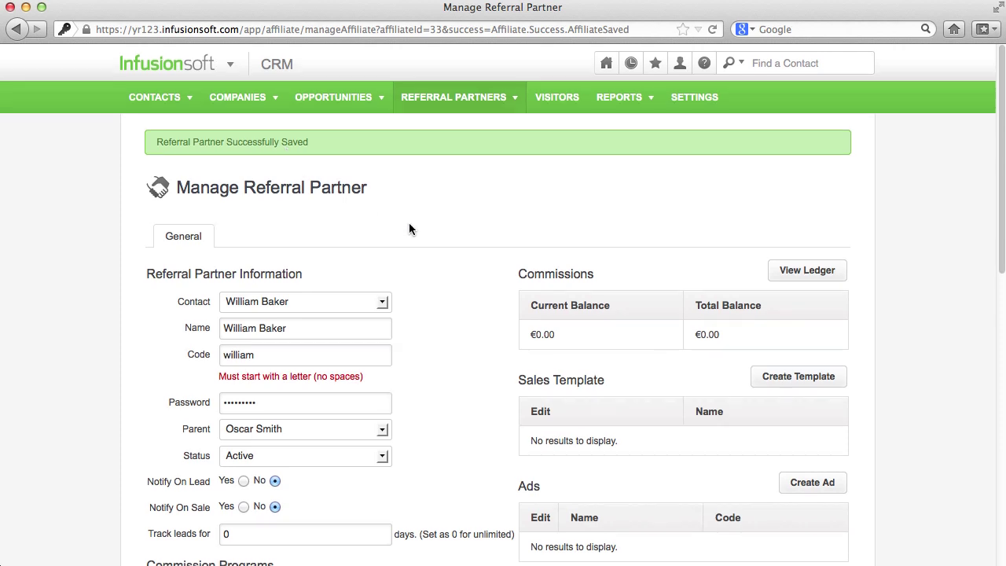
# Add '20% of the purchase price' to the partner's commission programs, save, and view Referral Partners
pyautogui.scroll(-5, 409, 224)
pyautogui.scroll(-1, 405, 226)
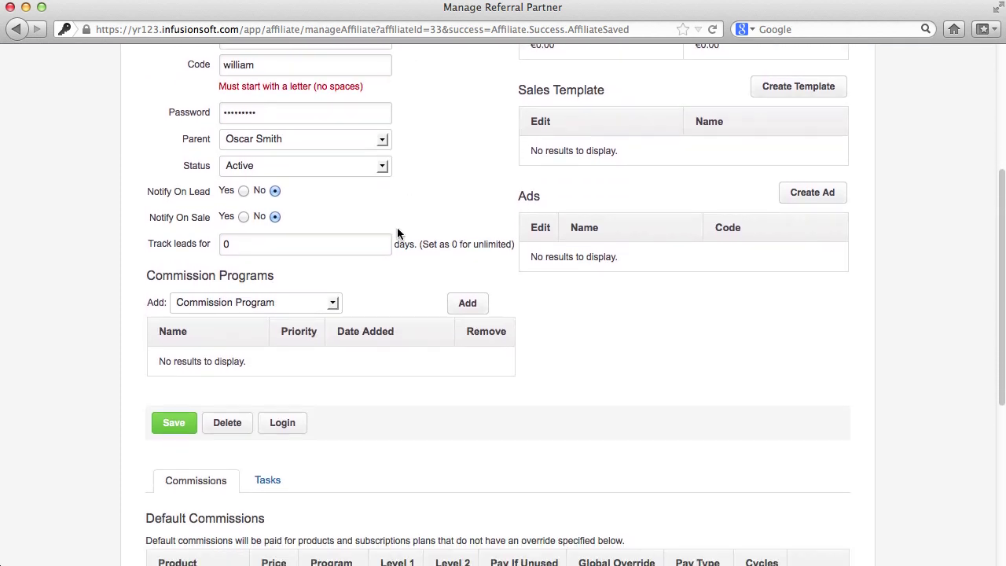
pyautogui.click(331, 305)
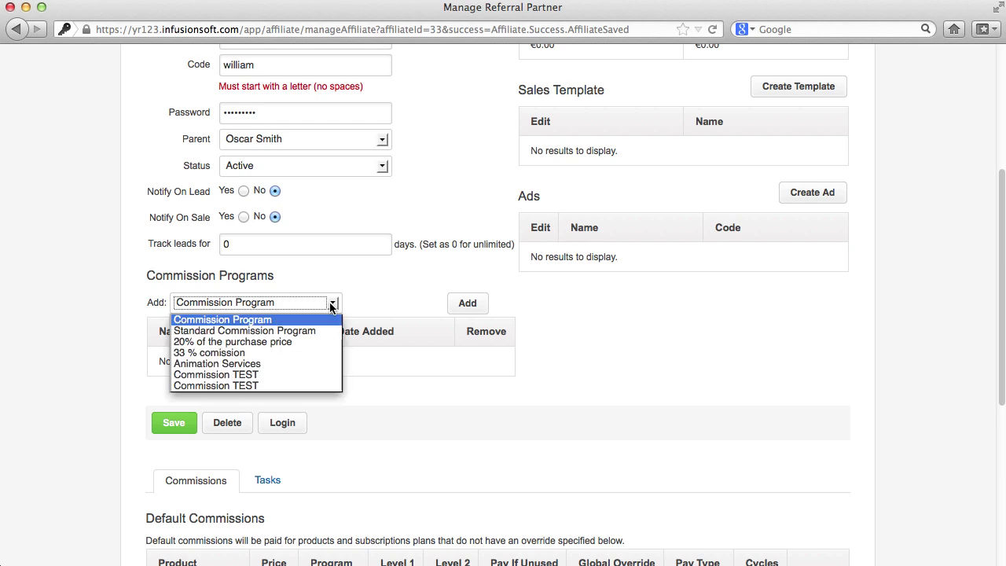
pyautogui.click(315, 341)
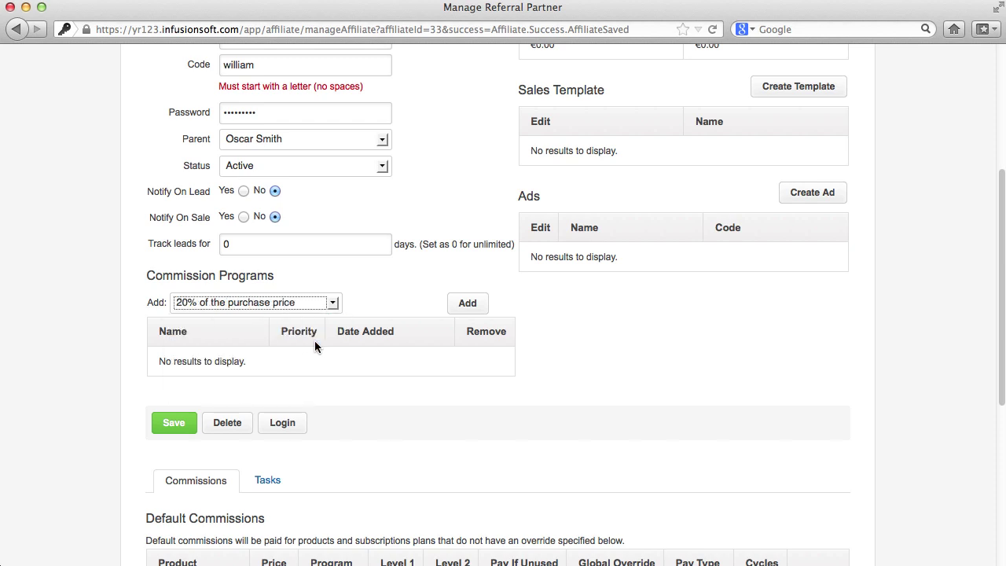
pyautogui.click(472, 303)
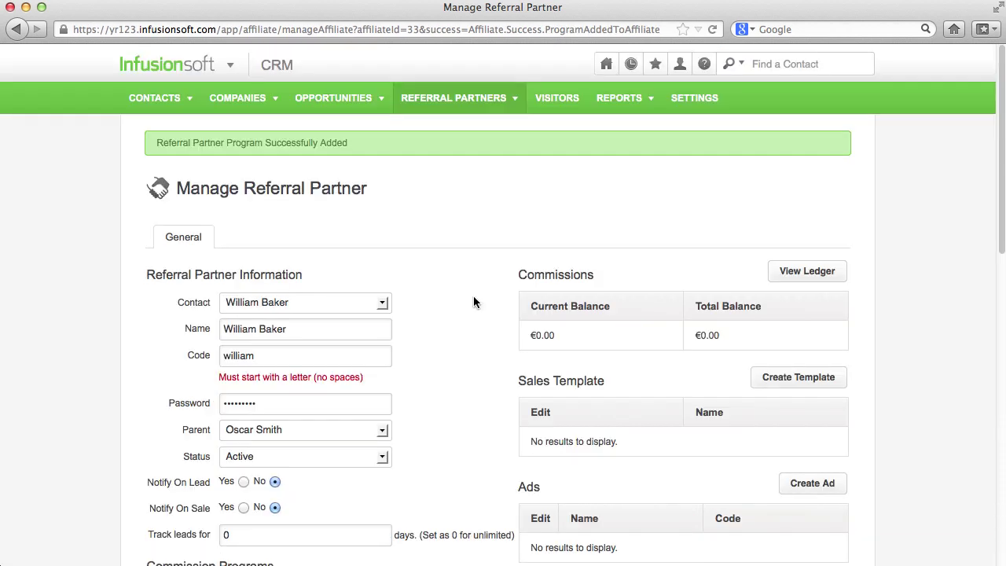
pyautogui.scroll(-6, 472, 302)
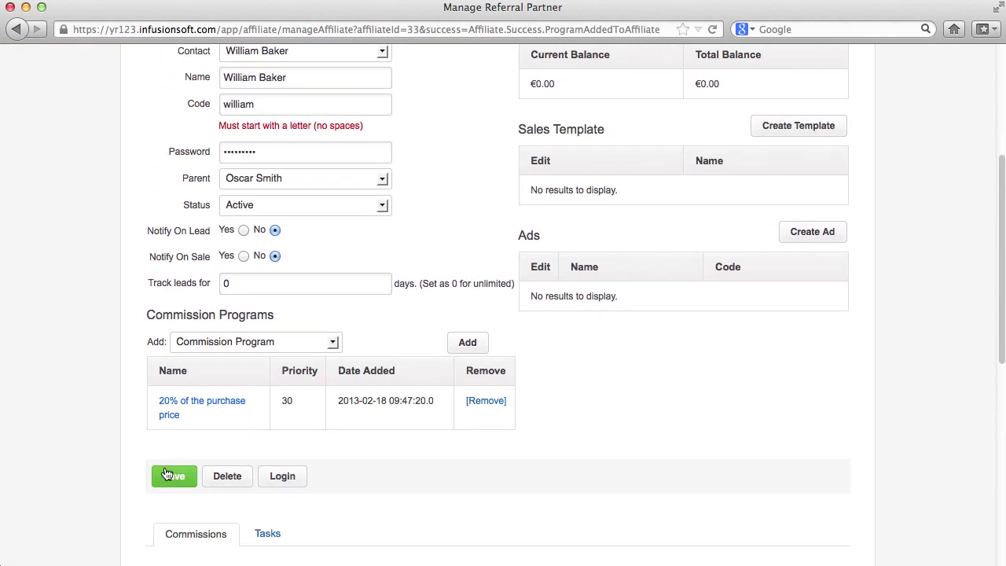
pyautogui.click(174, 475)
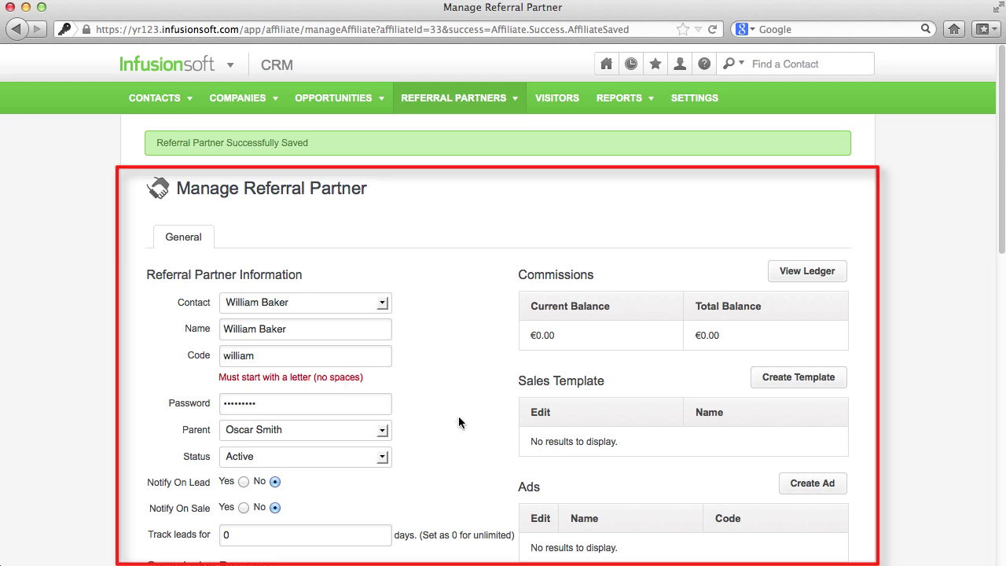
pyautogui.click(454, 100)
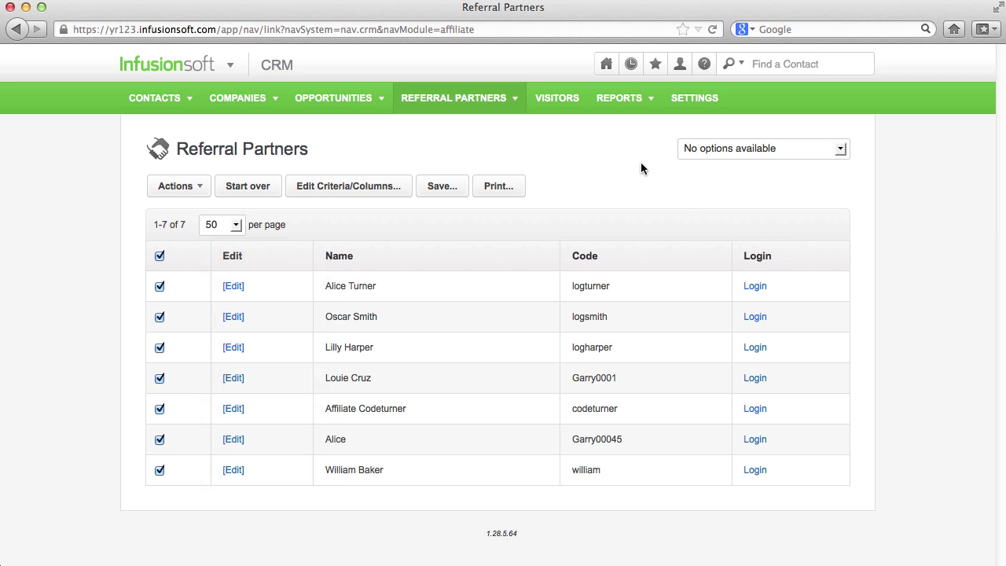
# Create a new referral tracking link named Webform1 with code form1
pyautogui.moveTo(514, 101)
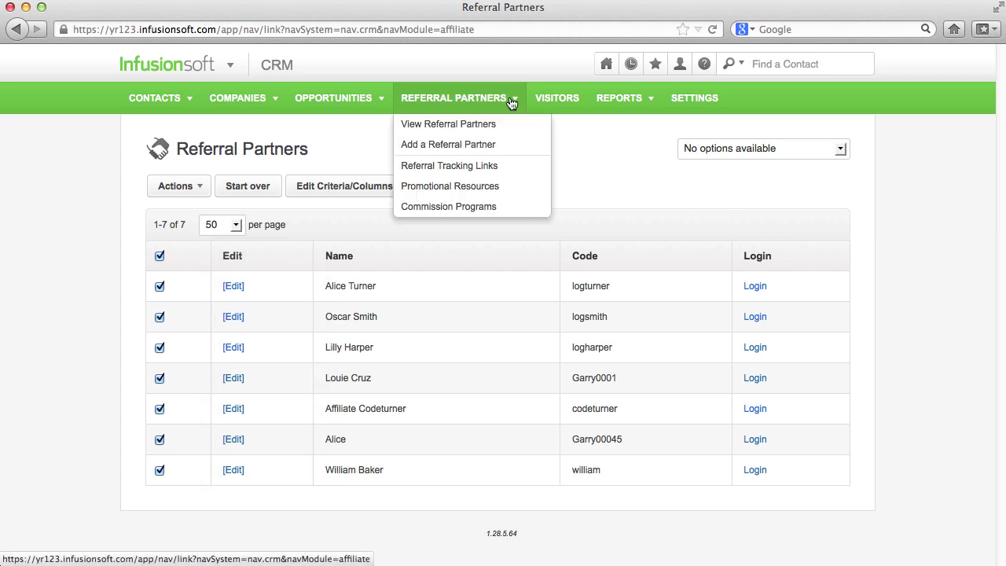
pyautogui.click(521, 167)
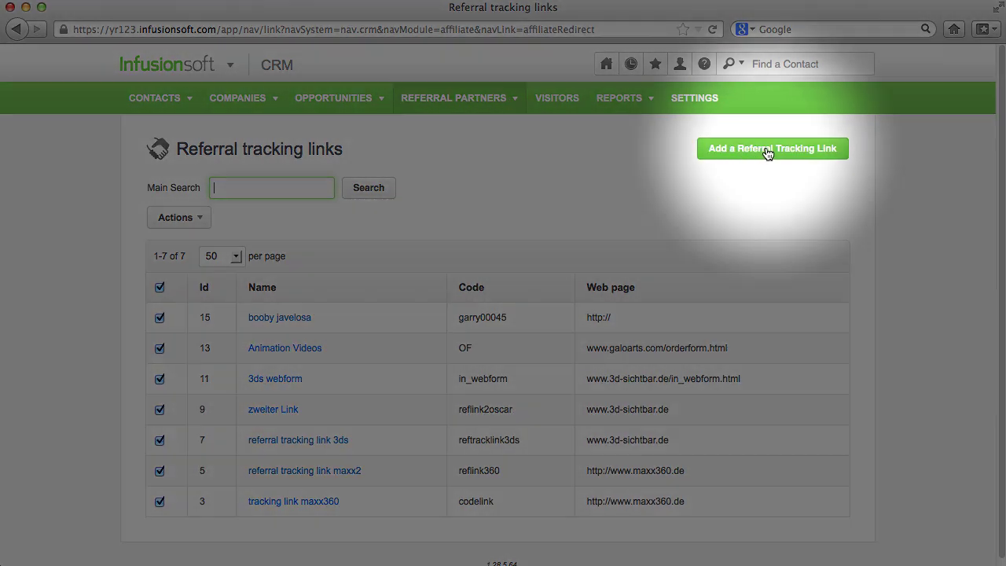
pyautogui.click(767, 153)
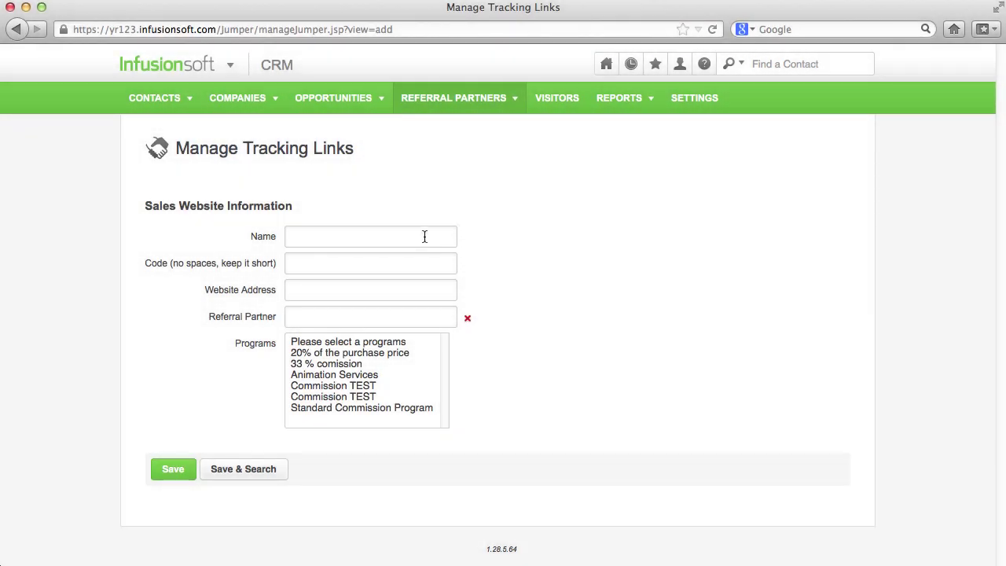
pyautogui.click(424, 236)
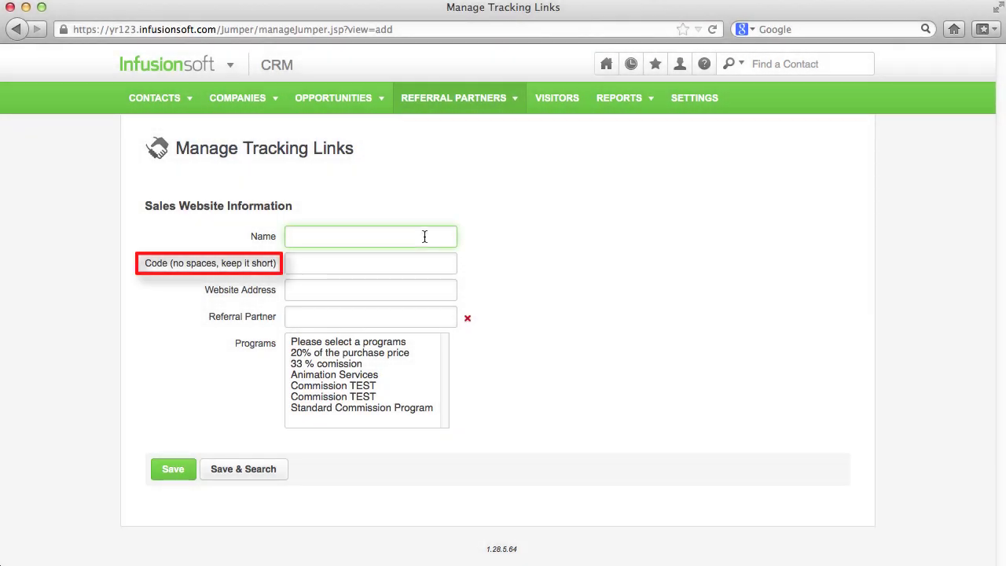
pyautogui.write('Webform')
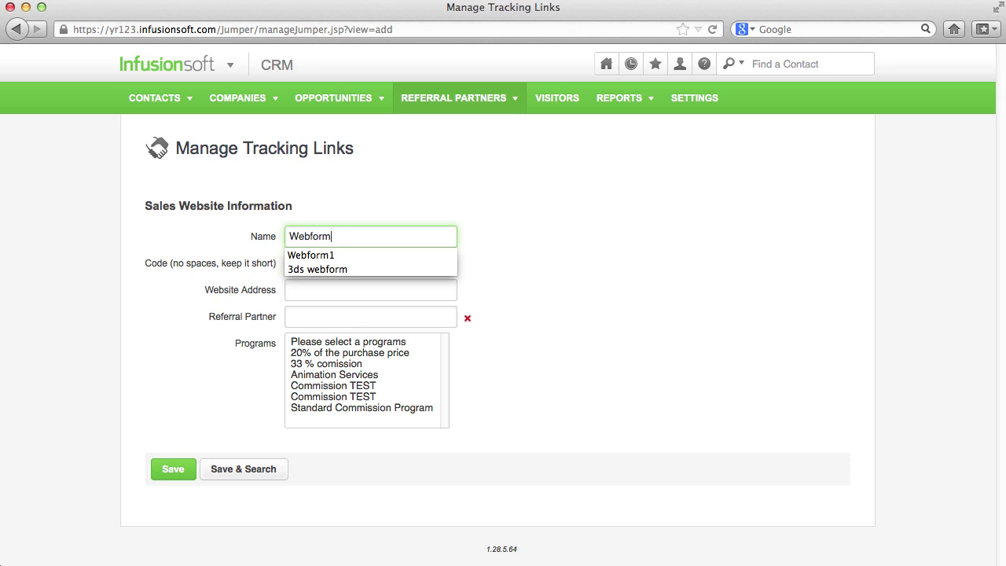
pyautogui.write('21')
pyautogui.press('BackSpace')
pyautogui.press('BackSpace')
pyautogui.write('1')
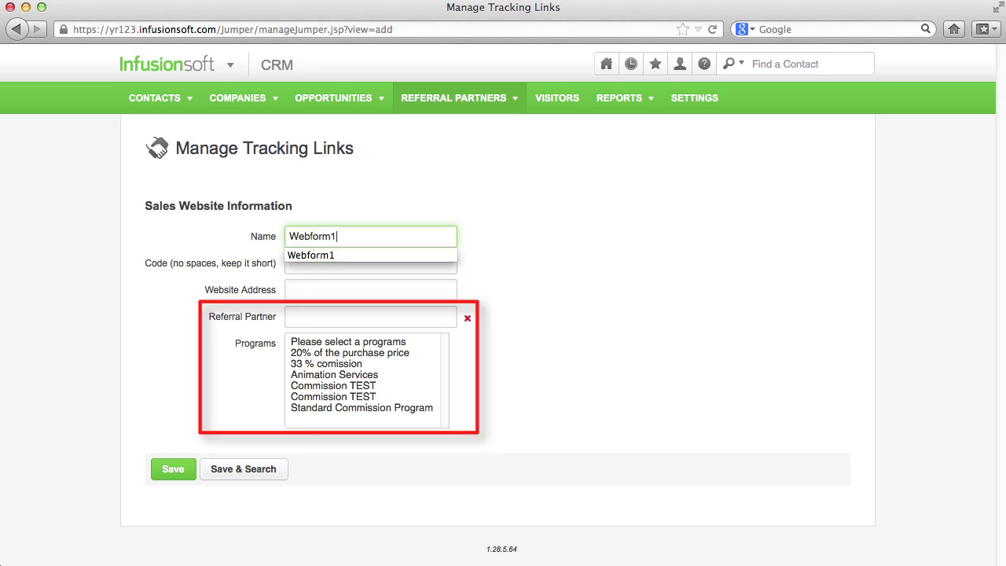
pyautogui.press('Tab')
pyautogui.write('form1')
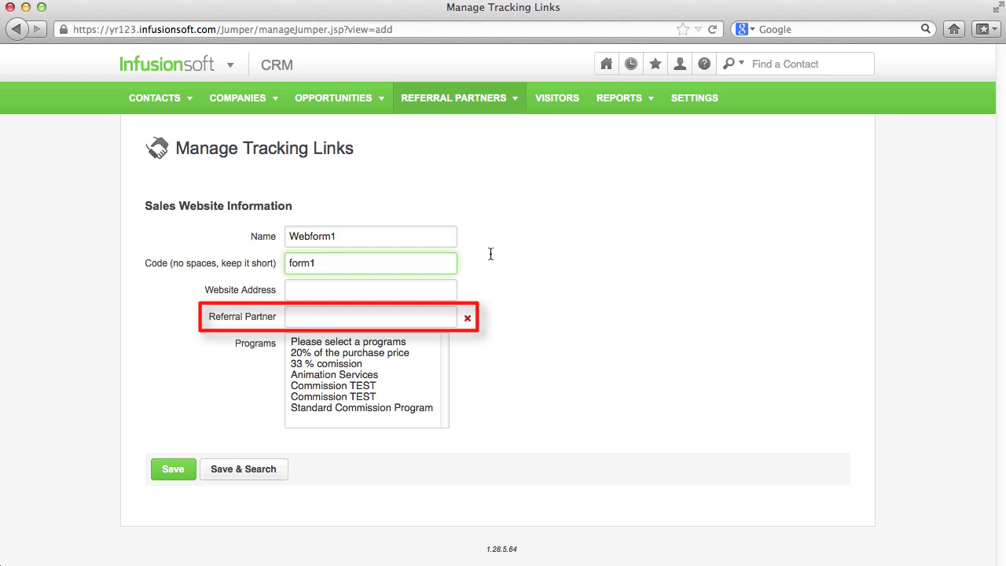
pyautogui.click(559, 328)
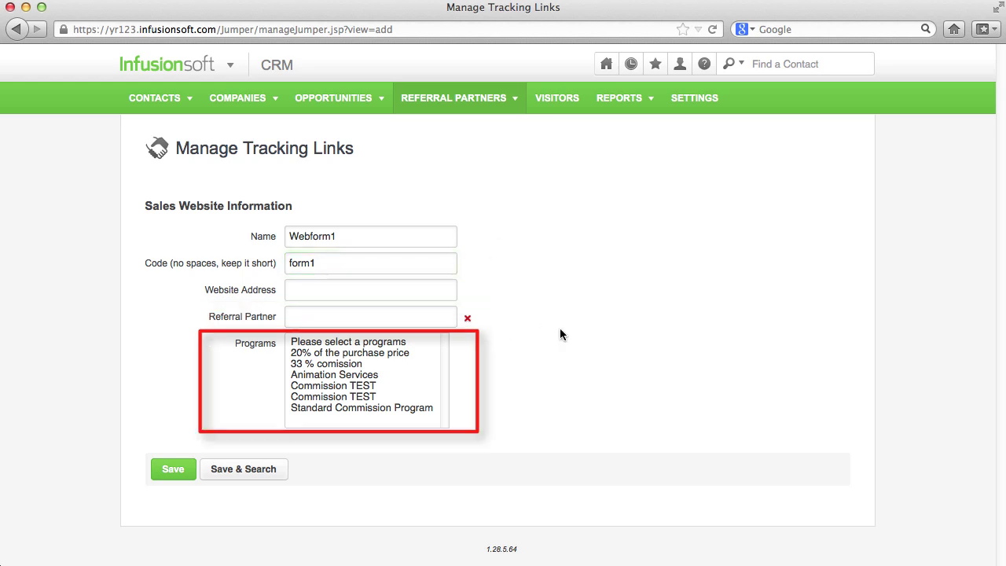
pyautogui.click(399, 354)
pyautogui.keyDown('shift'); pyautogui.click(377, 373); pyautogui.keyUp('shift')
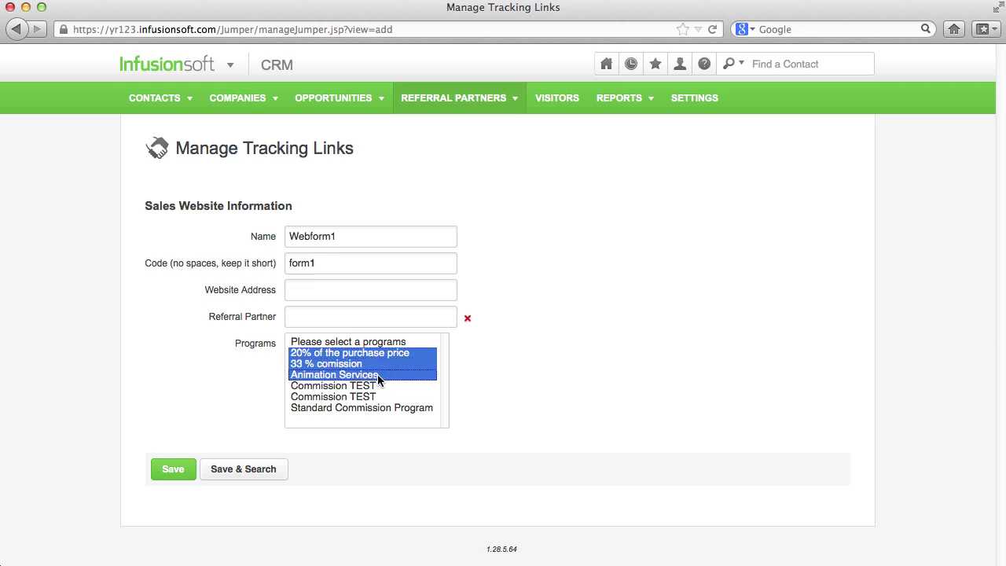
pyautogui.keyDown('super'); pyautogui.click(355, 364); pyautogui.keyUp('super')
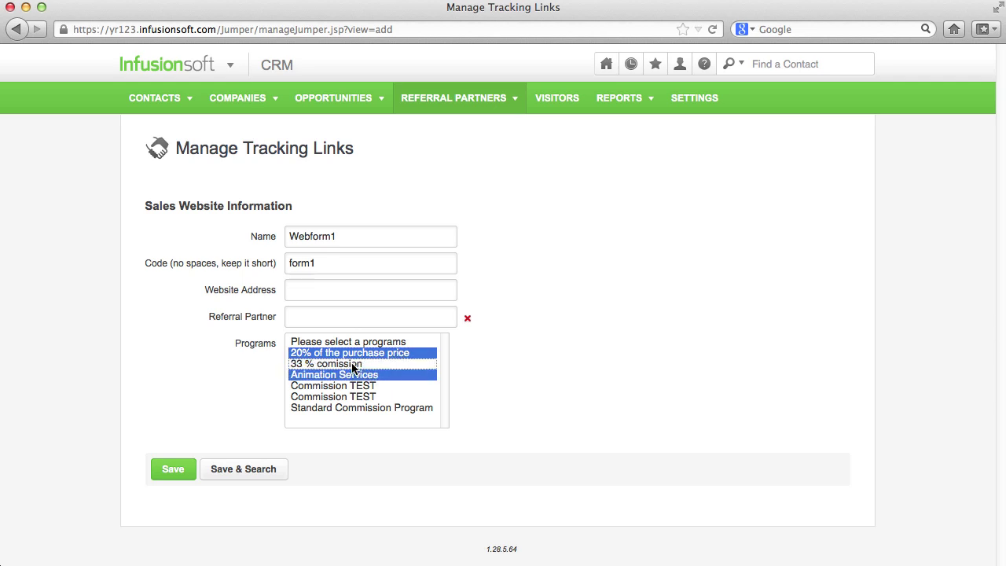
pyautogui.keyDown('super'); pyautogui.click(367, 399); pyautogui.keyUp('super')
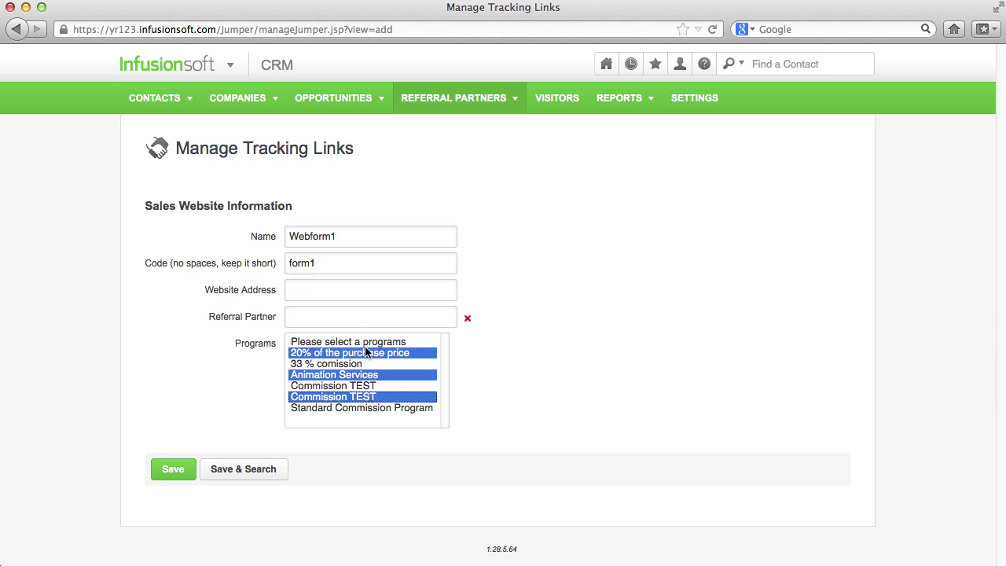
pyautogui.click(362, 286)
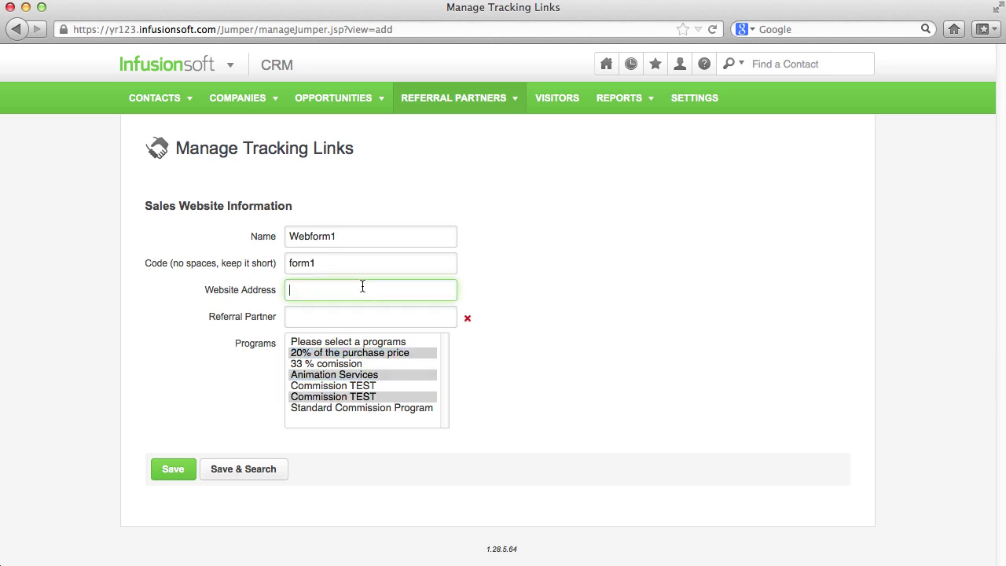
pyautogui.write('www')
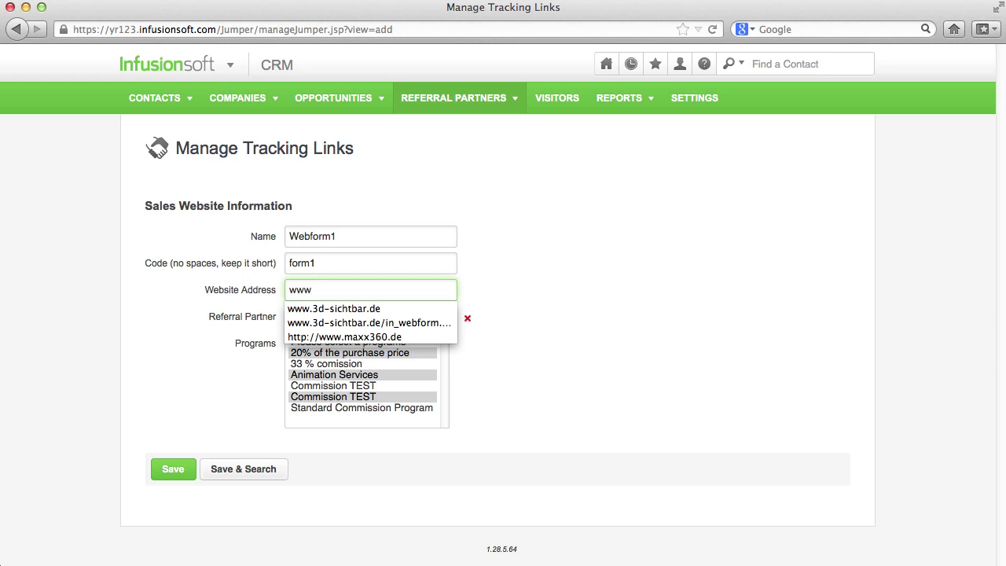
pyautogui.press('Down')
pyautogui.press('Down')
pyautogui.press('Return')
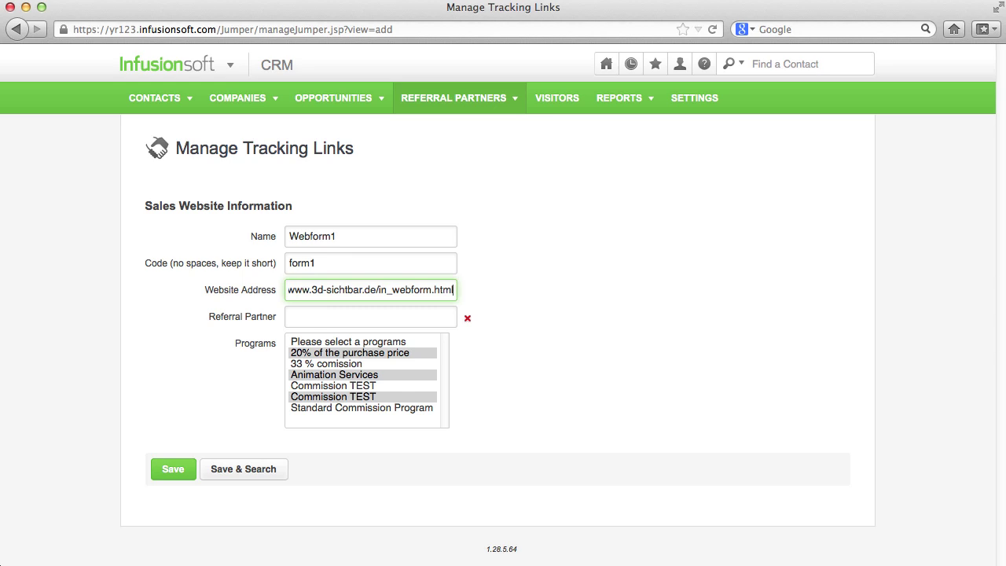
pyautogui.click(173, 469)
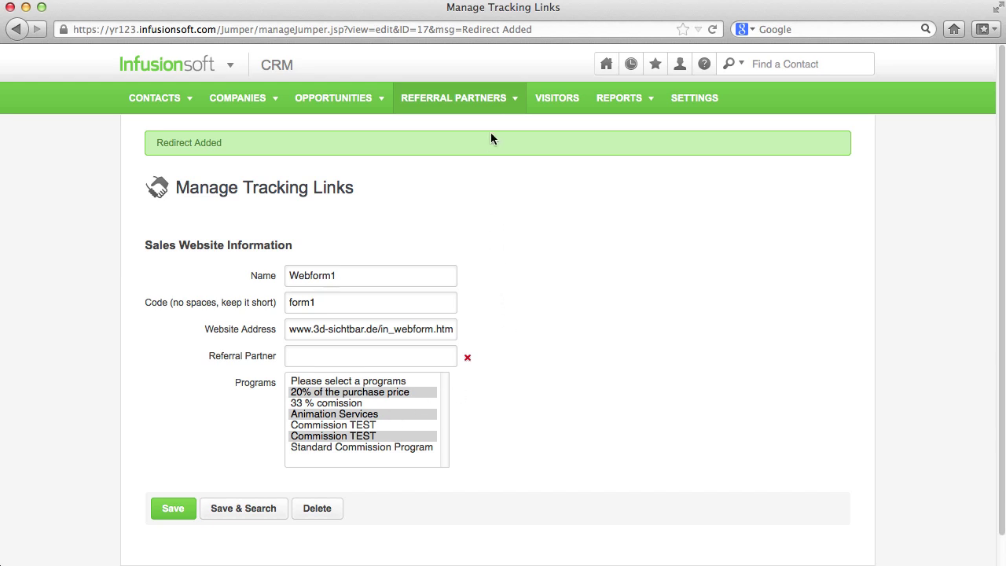
# Open the Referral Tracking Links list showing Webform1 at the top
pyautogui.moveTo(493, 99)
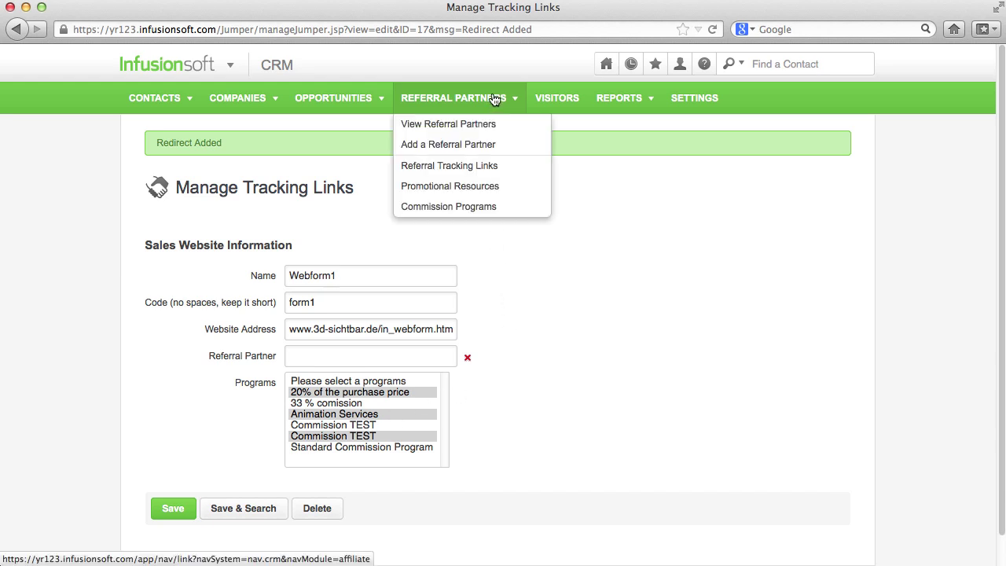
pyautogui.click(501, 164)
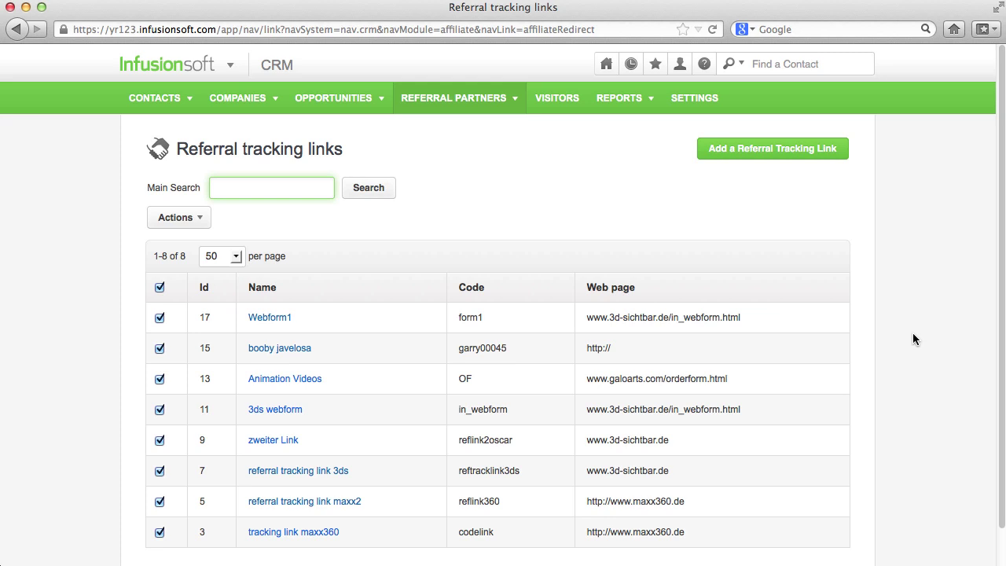
pyautogui.moveTo(511, 99)
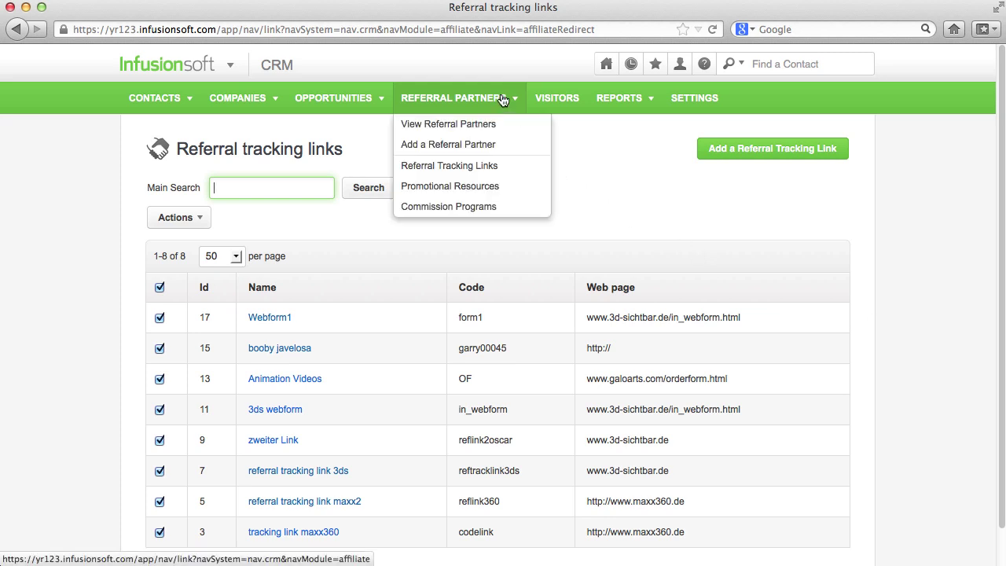
# Start a new Email promotional resource and set its Resource Order to 3
pyautogui.click(528, 191)
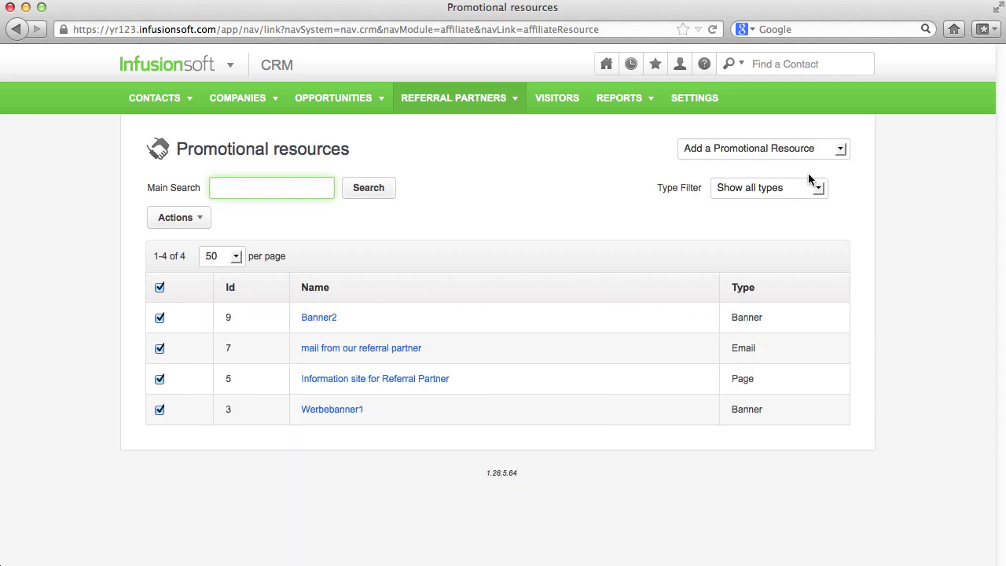
pyautogui.click(839, 149)
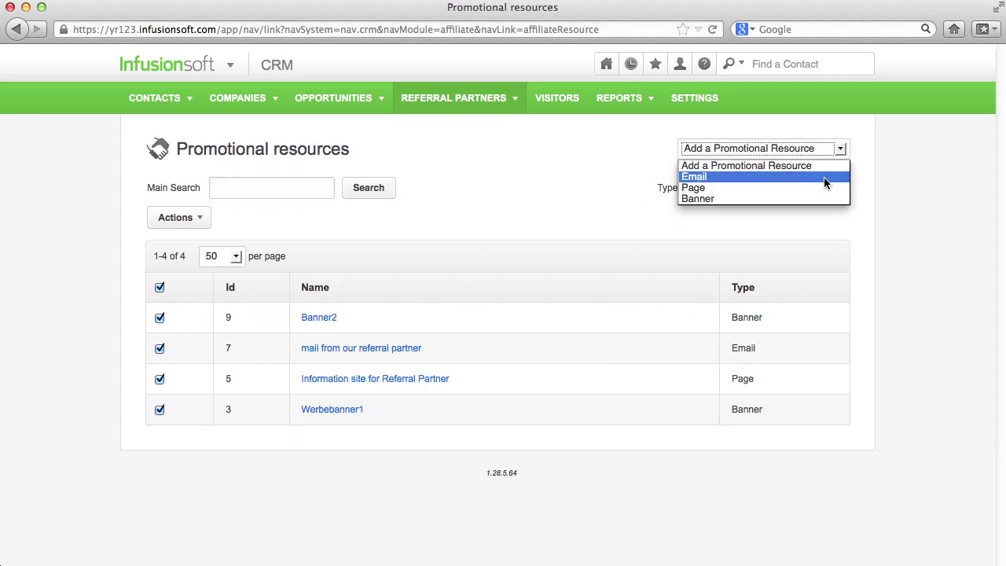
pyautogui.click(823, 177)
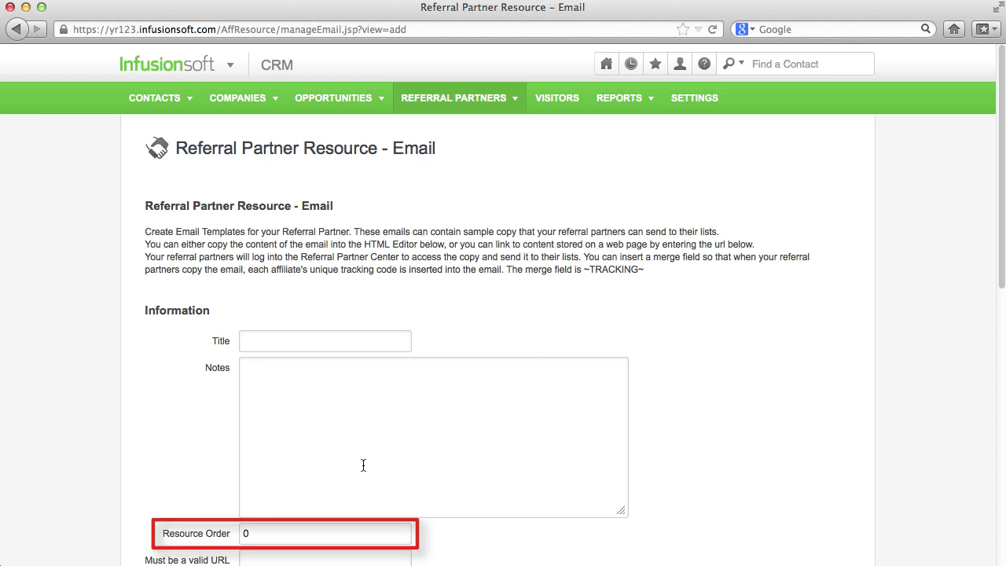
pyautogui.click(279, 532)
pyautogui.press('BackSpace')
pyautogui.write('3')
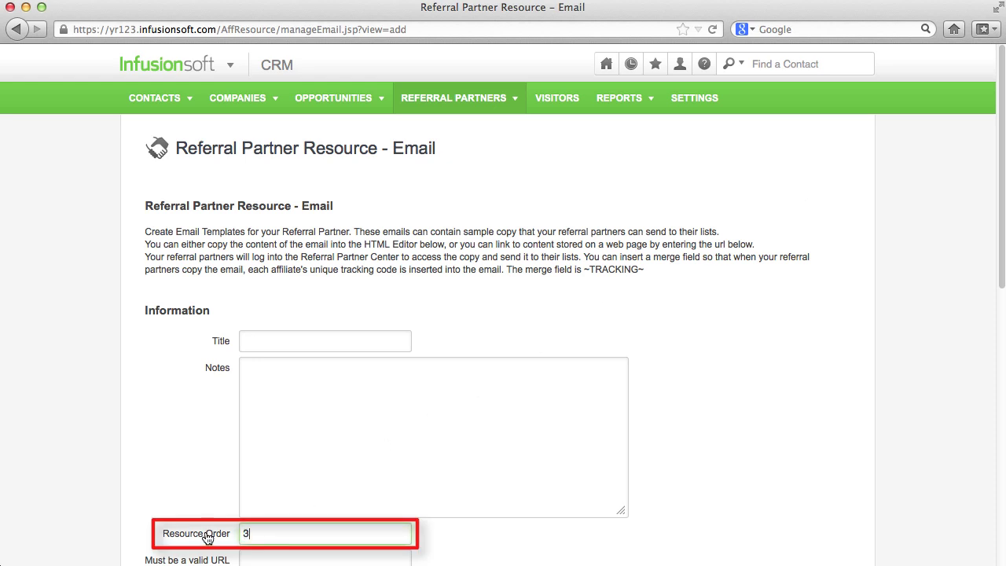
# Title it 'Crash Course Email' and begin the HTML body 'Dear Customer, please click this Link:'
pyautogui.click(347, 344)
pyautogui.write('Crash Course Email')
pyautogui.scroll(-5, 605, 358)
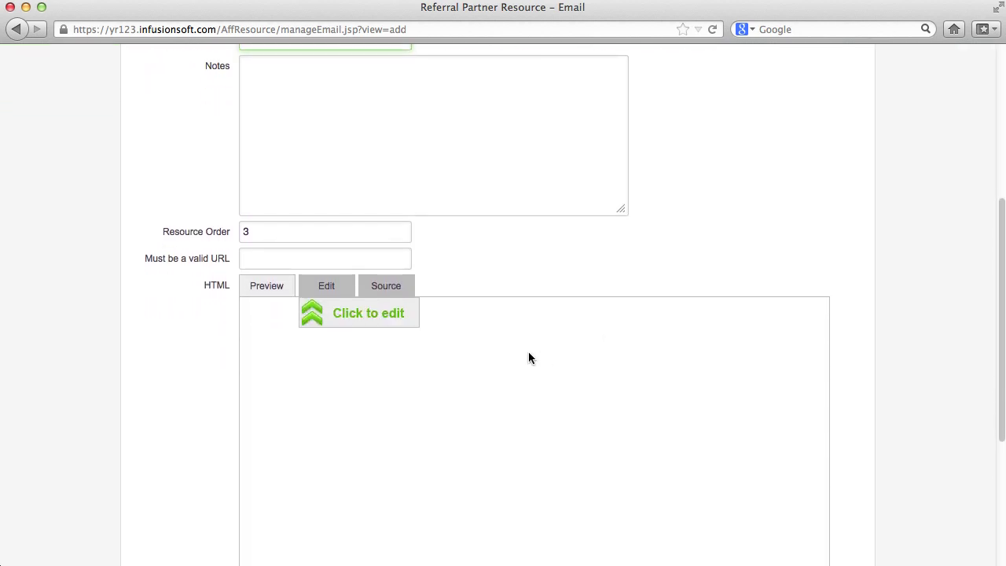
pyautogui.click(325, 289)
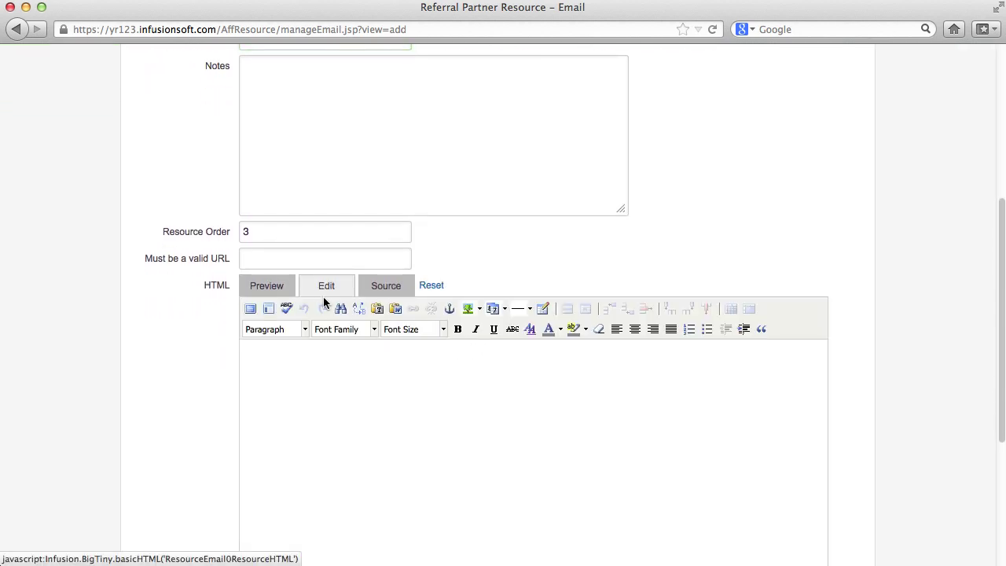
pyautogui.click(325, 370)
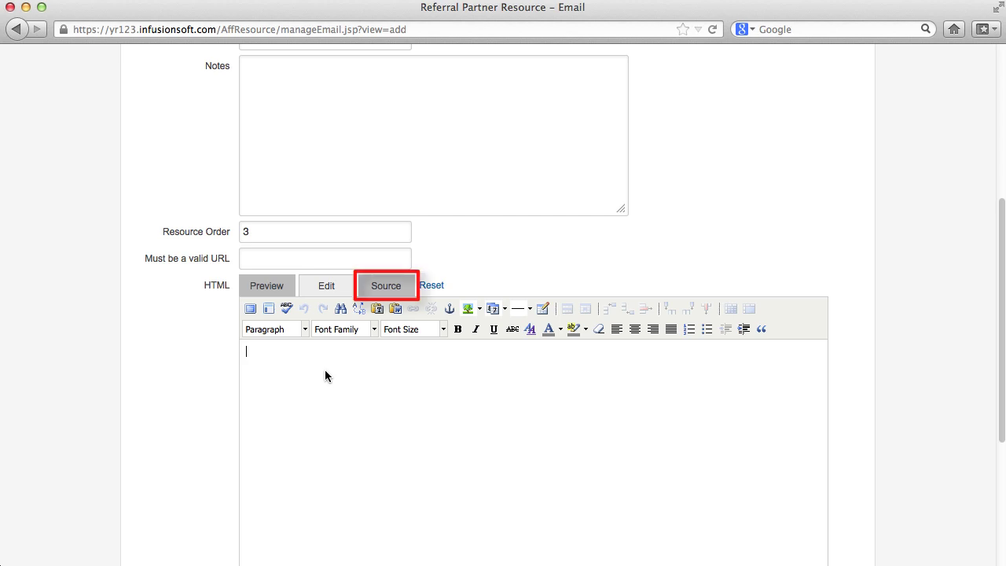
pyautogui.write('Dear Cus')
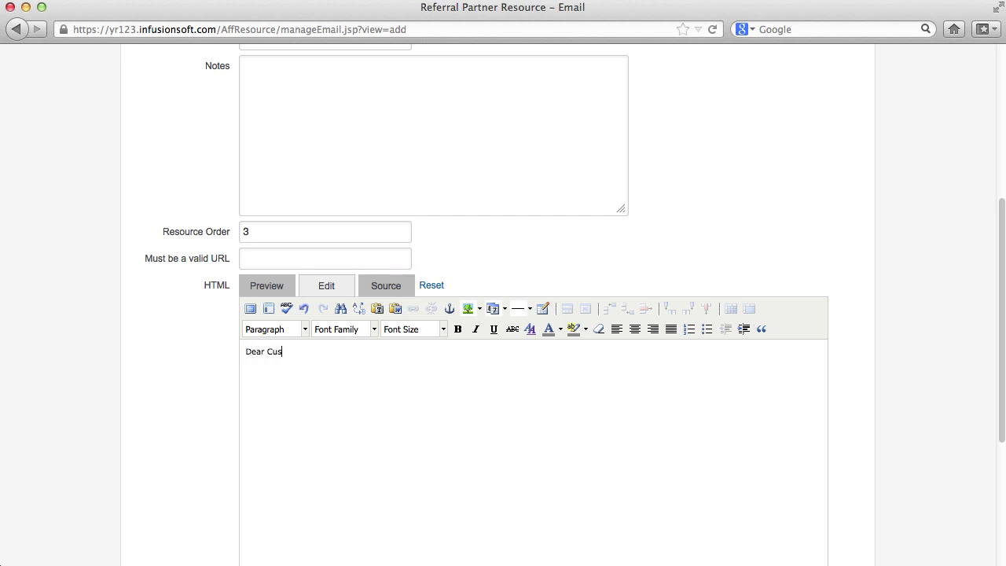
pyautogui.write('tomer,  ')
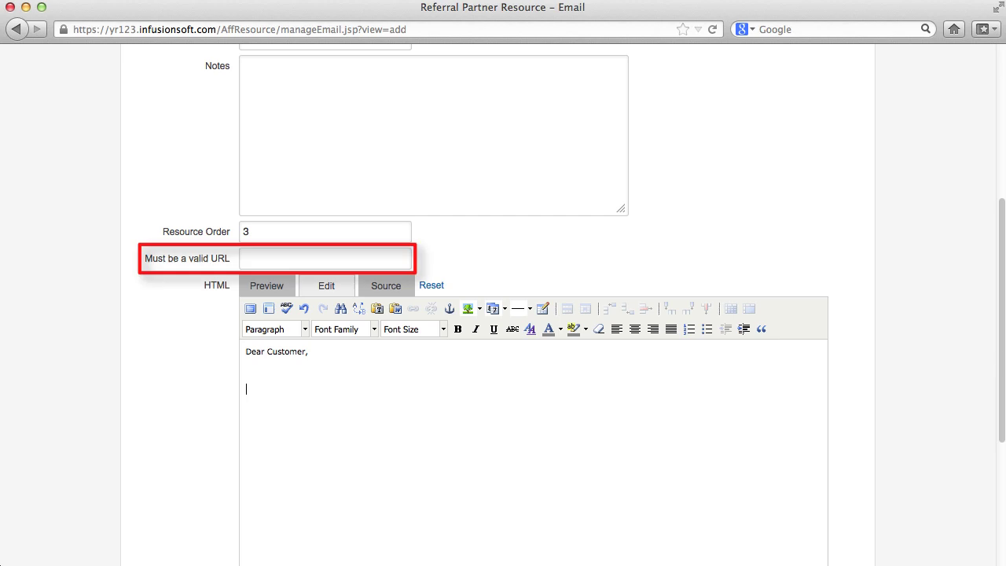
pyautogui.write('please click ')
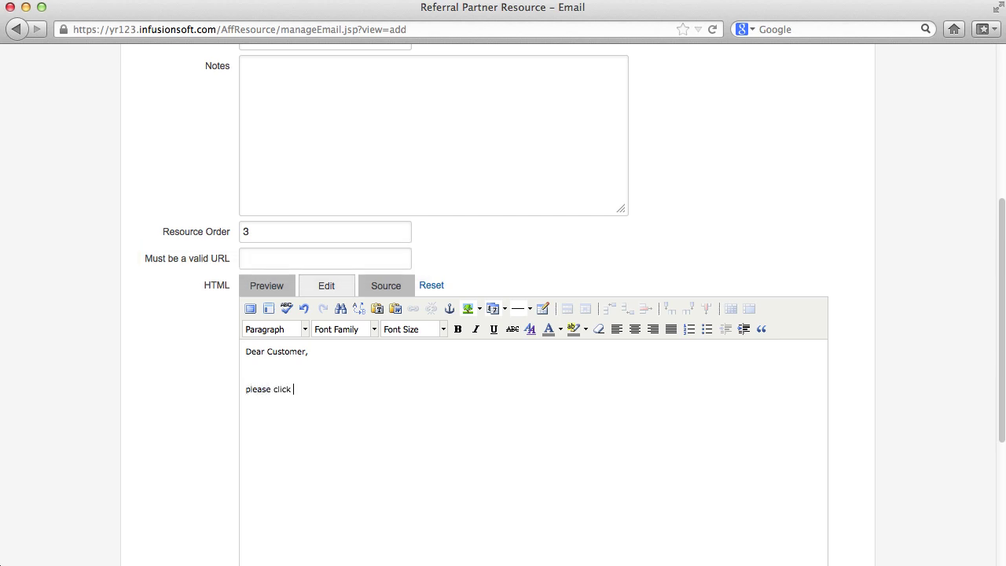
pyautogui.write('this Link:  ')
pyautogui.write('Best')
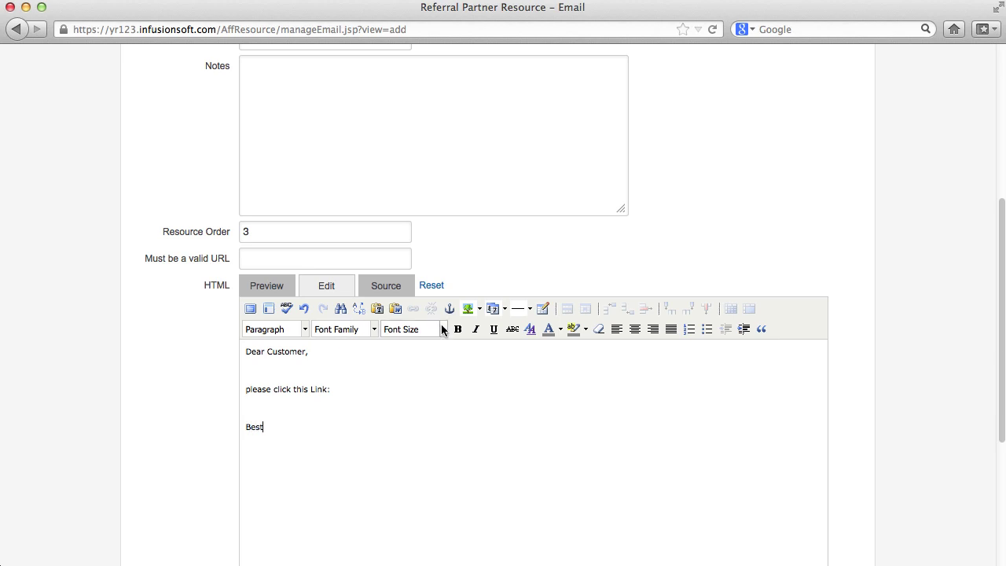
# Copy the ~TRACKING~ merge field and paste it after 'please click this Link:' in the body
pyautogui.scroll(6, 444, 330)
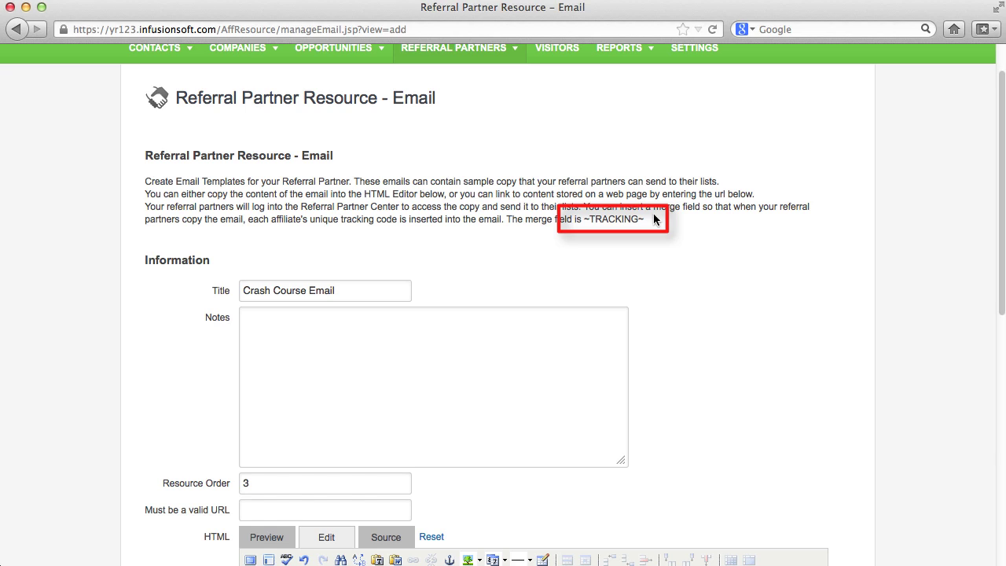
pyautogui.moveTo(649, 219); pyautogui.dragTo(585, 219)
pyautogui.press('super+c')
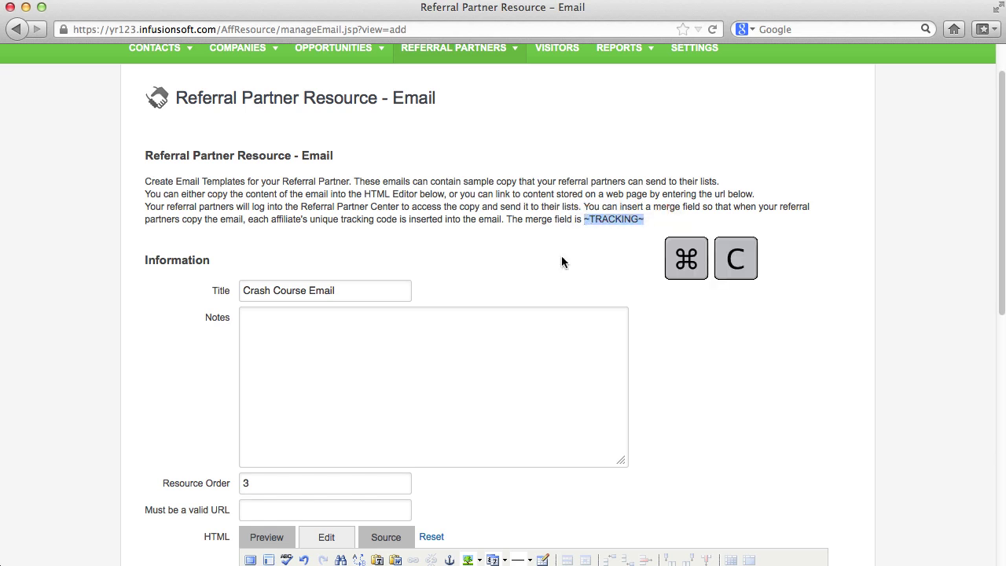
pyautogui.scroll(-7, 542, 298)
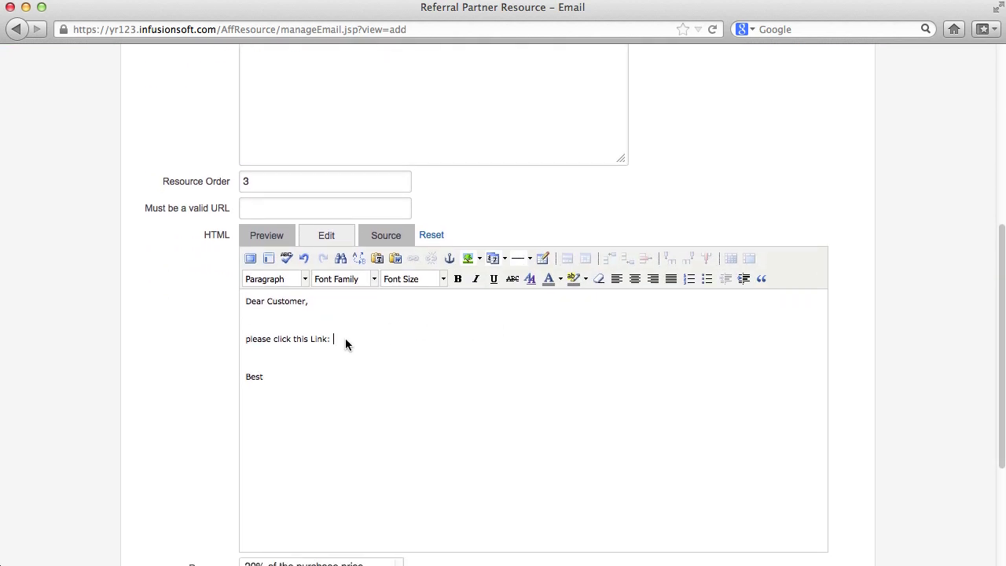
pyautogui.click(345, 338)
pyautogui.press('super+v')
# Assign the 20% purchase price, 33 % comission and Animation Services programs, save, and return to the list
pyautogui.scroll(-5, 346, 338)
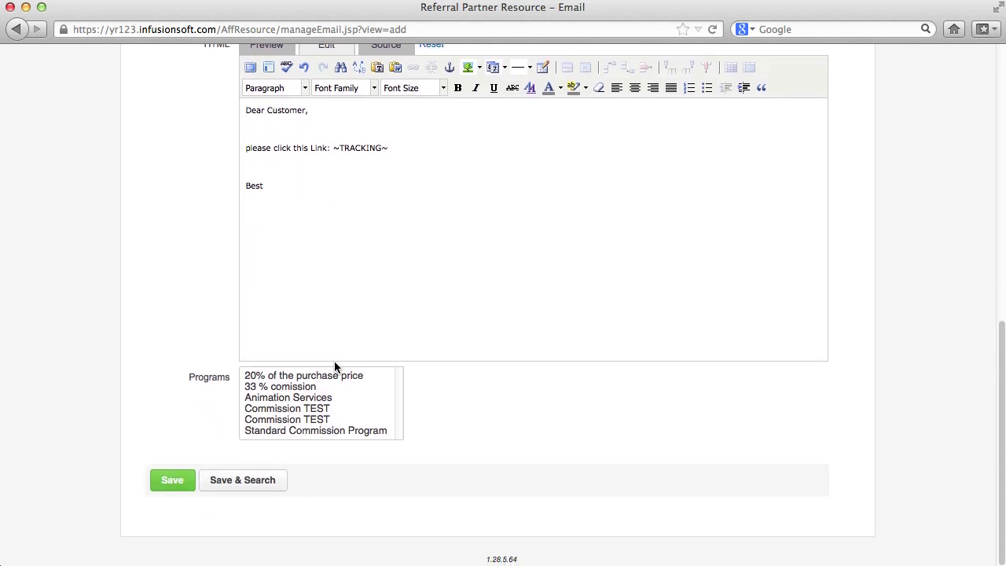
pyautogui.click(302, 379)
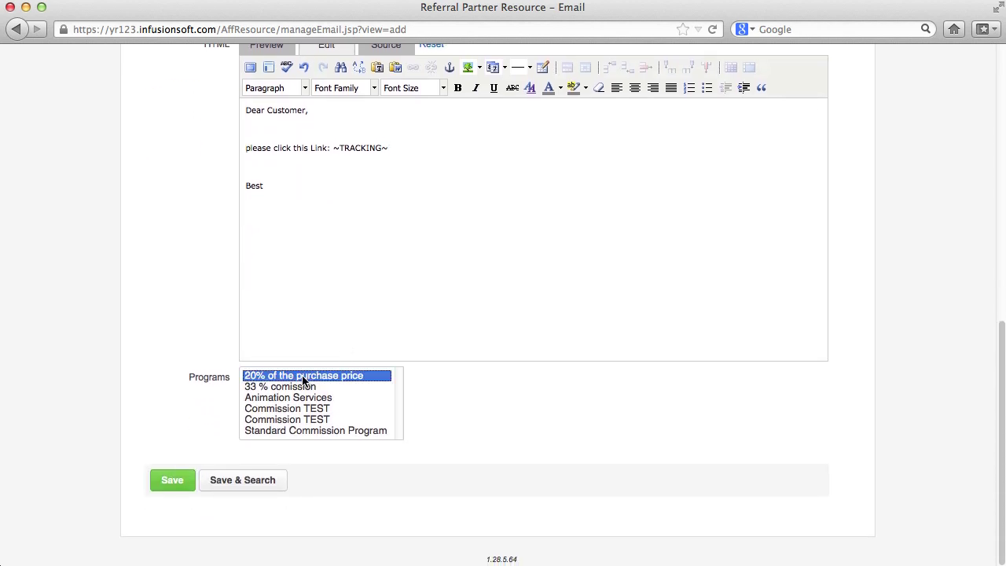
pyautogui.keyDown('shift'); pyautogui.click(305, 397); pyautogui.keyUp('shift')
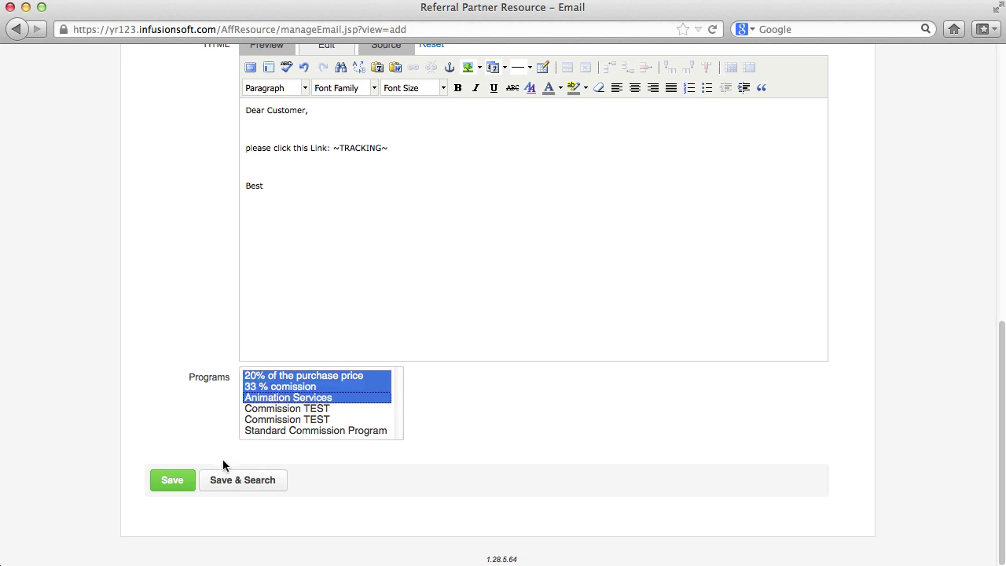
pyautogui.click(164, 482)
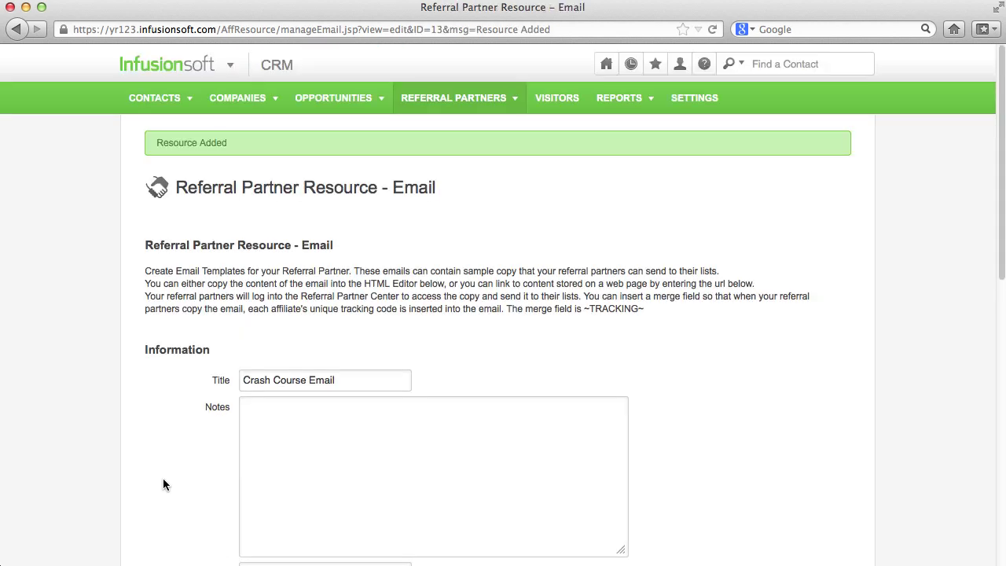
pyautogui.moveTo(413, 102)
pyautogui.click(484, 181)
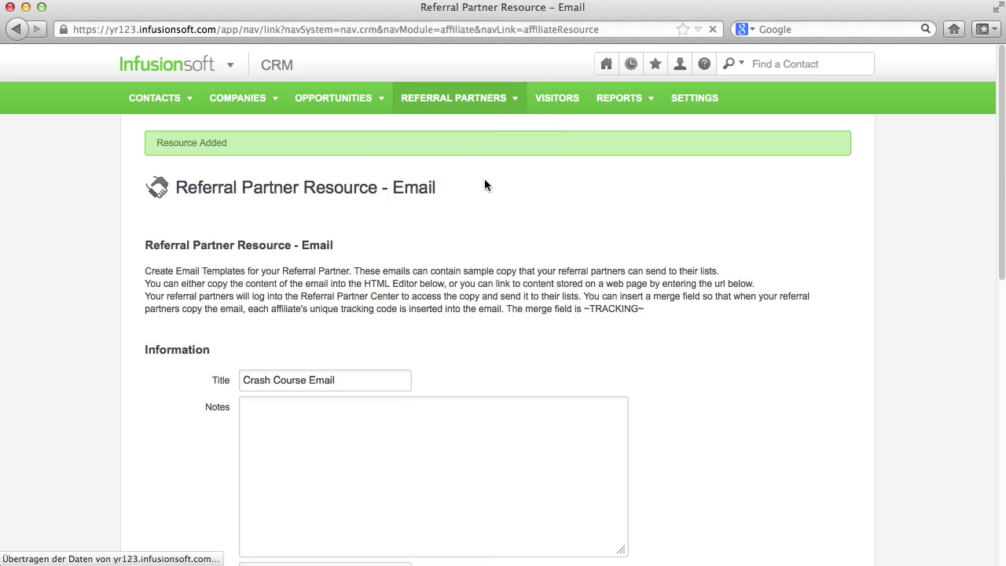
# Start a new Banner promotional resource, then go to the My Files page
pyautogui.click(841, 148)
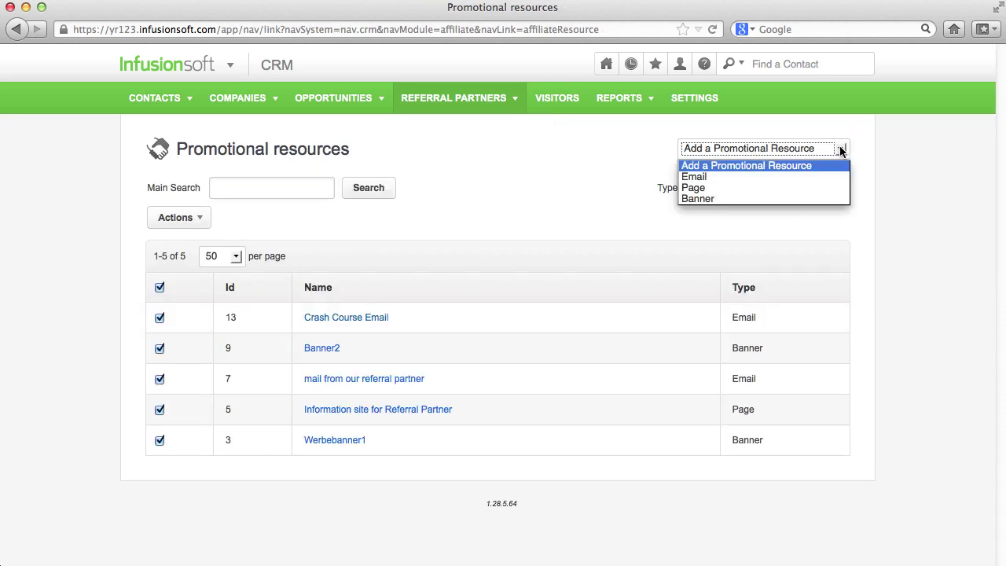
pyautogui.click(820, 199)
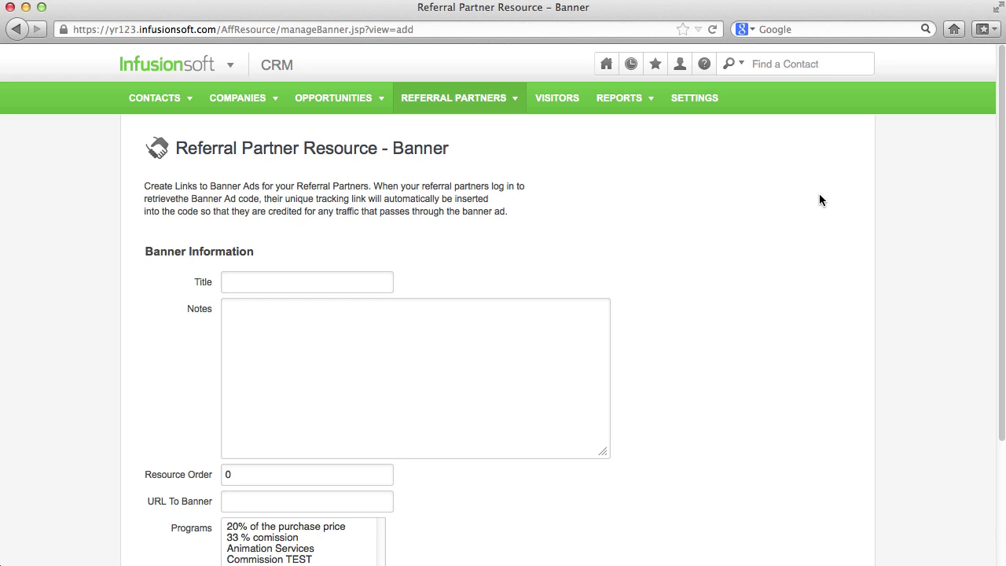
pyautogui.moveTo(606, 67)
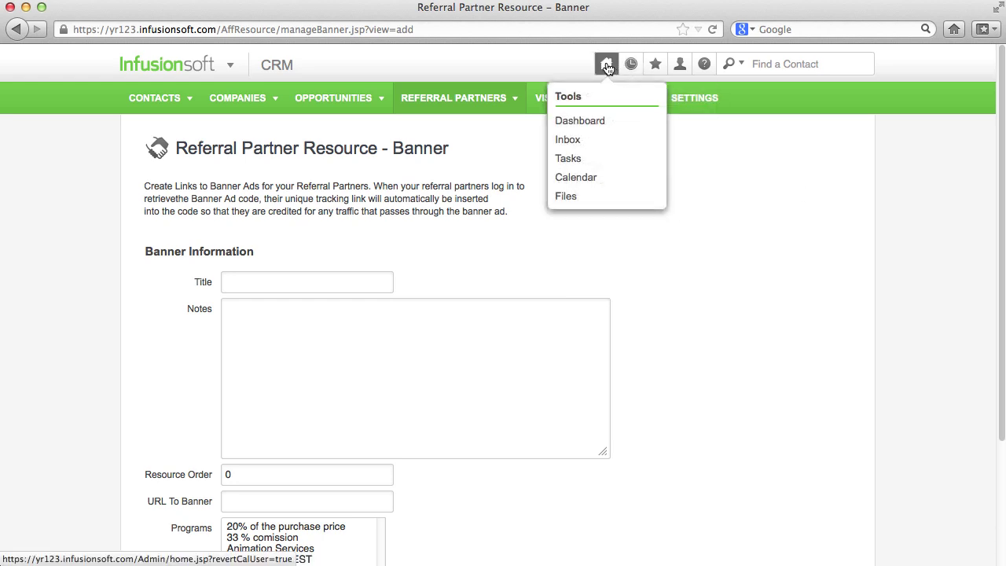
pyautogui.click(565, 197)
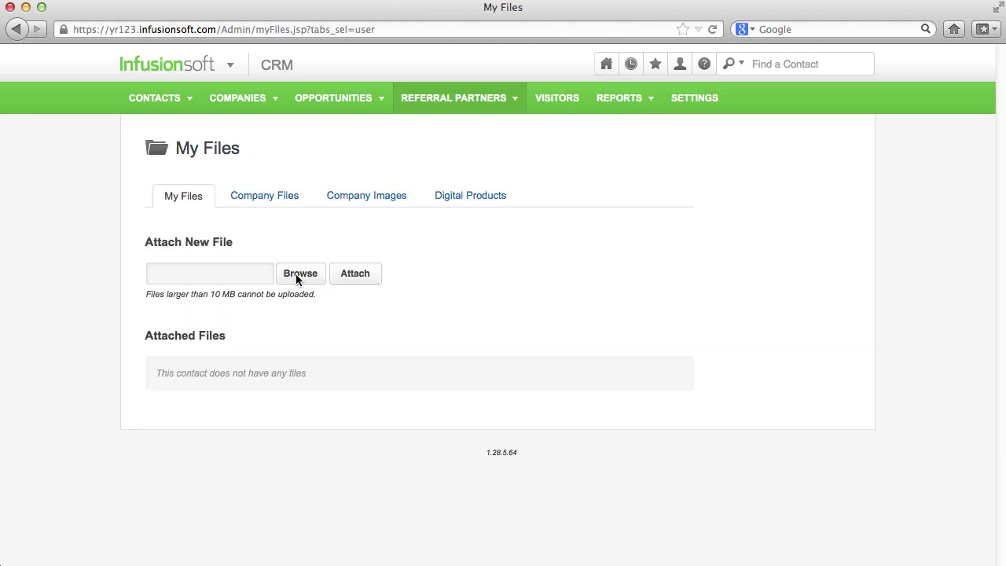
# Upload in_werbebanner.jpg to My Files and bring up its link options
pyautogui.click(298, 273)
pyautogui.click(457, 132)
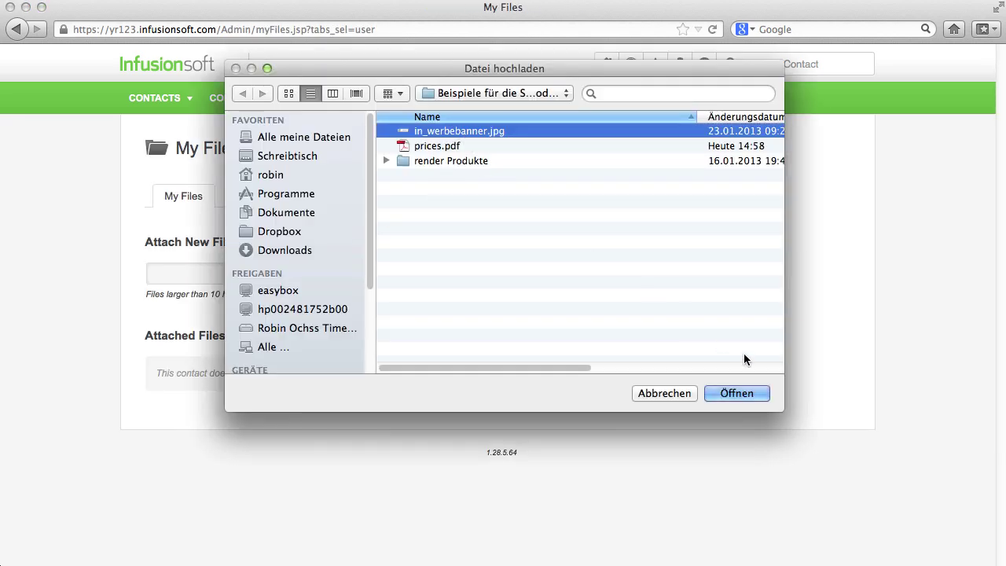
pyautogui.click(744, 392)
pyautogui.click(353, 275)
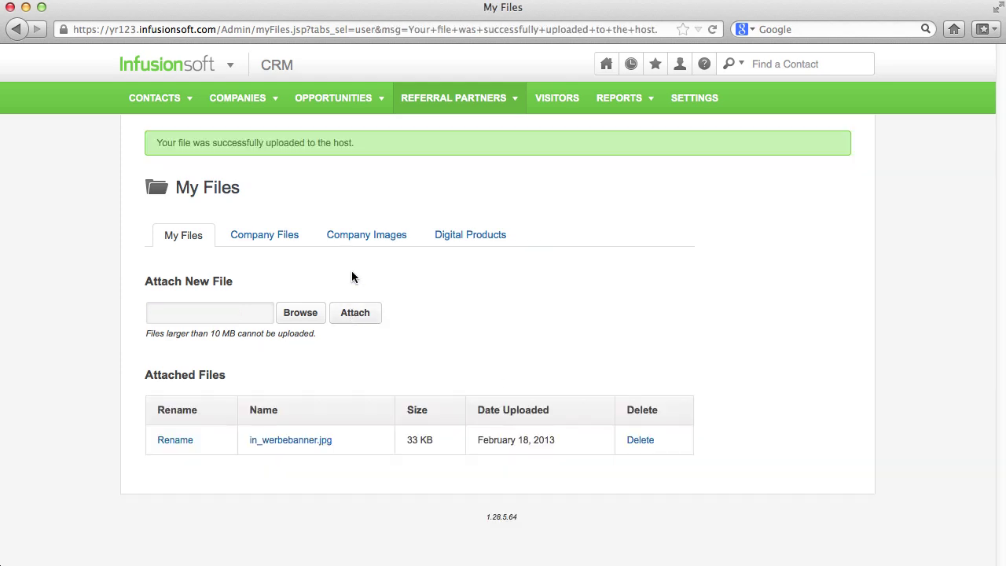
pyautogui.rightClick(320, 443)
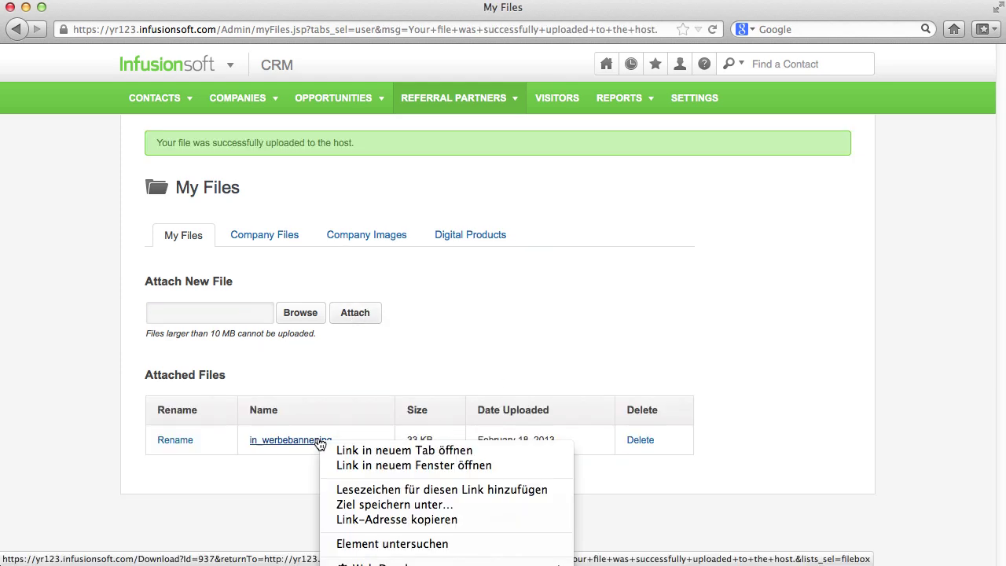
# Paste the banner file link into a TextEdit note, trim it to end at Id=937, and copy it
pyautogui.click(385, 523)
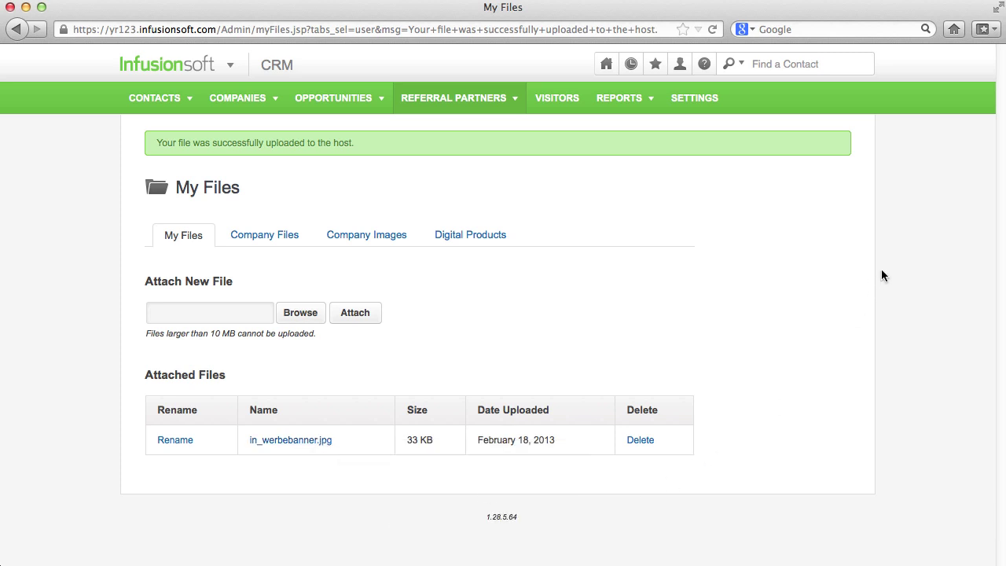
pyautogui.moveTo(835, 185); pyautogui.dragTo(334, 187)
pyautogui.press('super+v')
pyautogui.press('BackSpace')
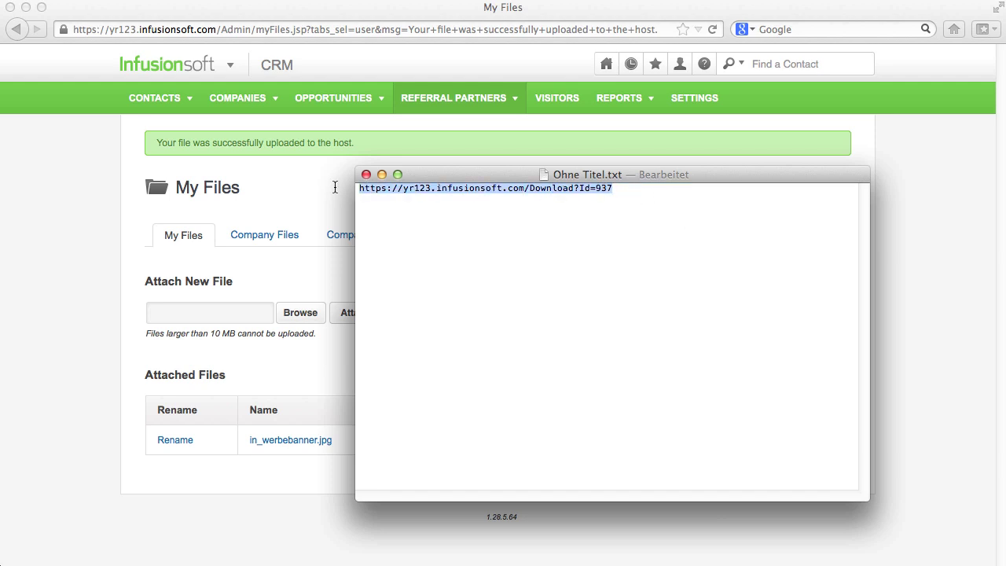
pyautogui.press('super+c')
pyautogui.moveTo(462, 170); pyautogui.dragTo(508, 182)
pyautogui.hotkey('ctrl', 'Left')
# Paste the trimmed download address into the banner resource's URL To Banner field
pyautogui.click(288, 500)
pyautogui.press('super+v')
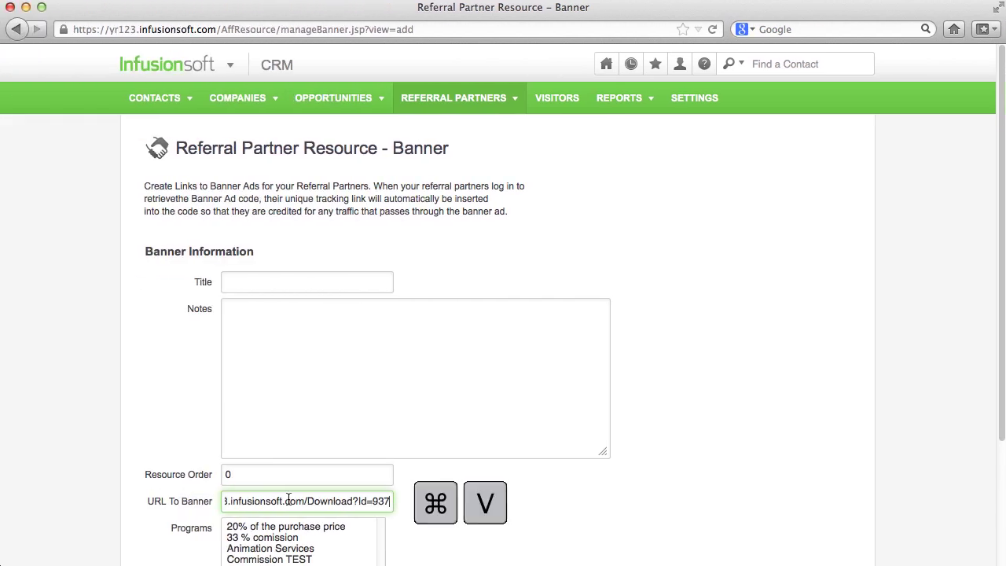
pyautogui.hotkey('ctrl', 'Right')
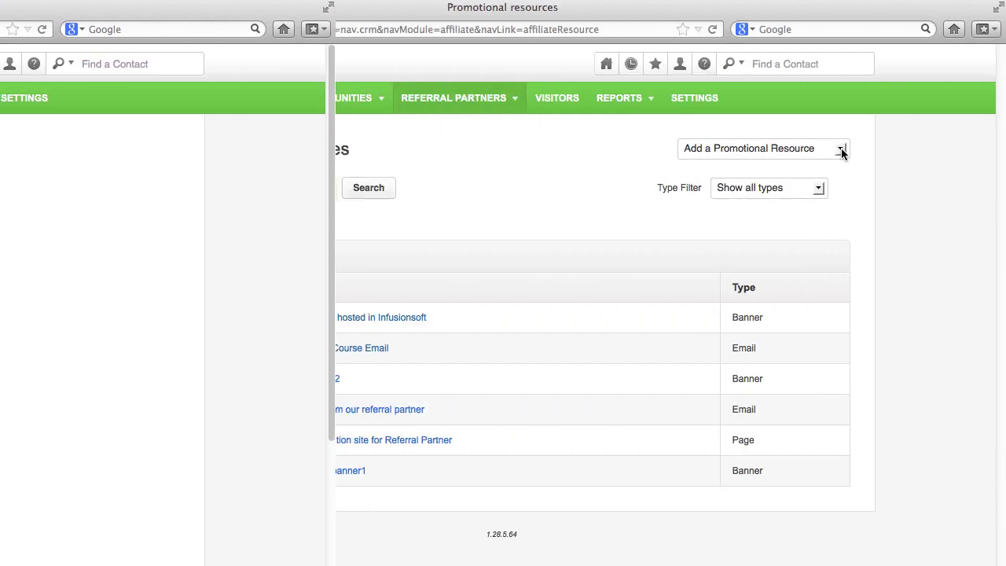
# Start a new Web Page promotional resource and look over its blank form
pyautogui.click(841, 149)
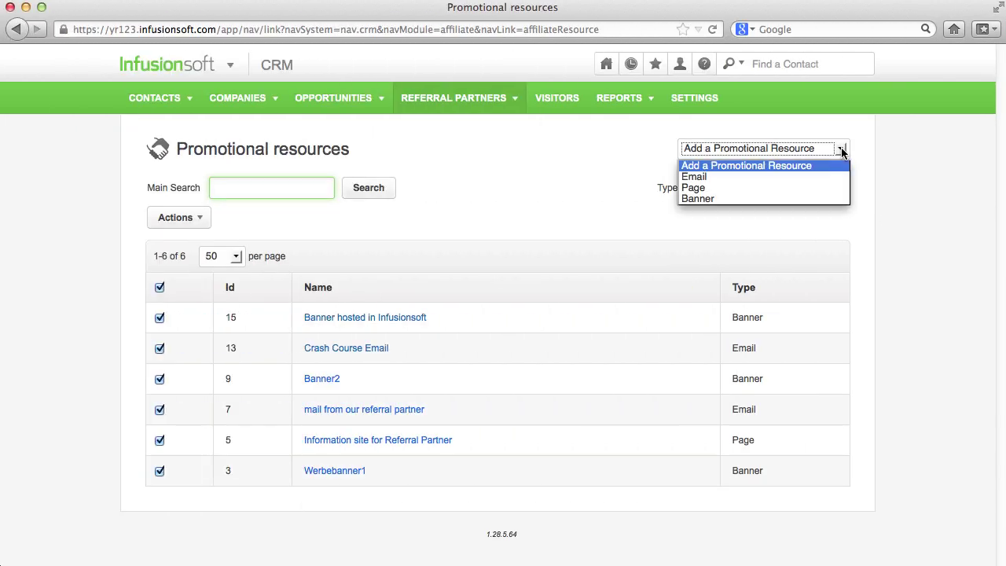
pyautogui.click(833, 188)
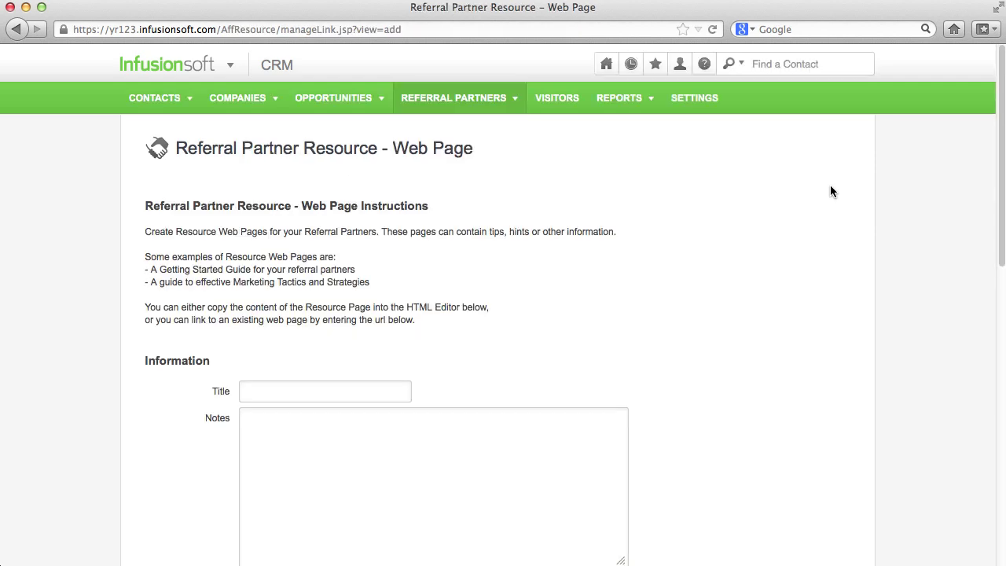
pyautogui.scroll(-10, 831, 191)
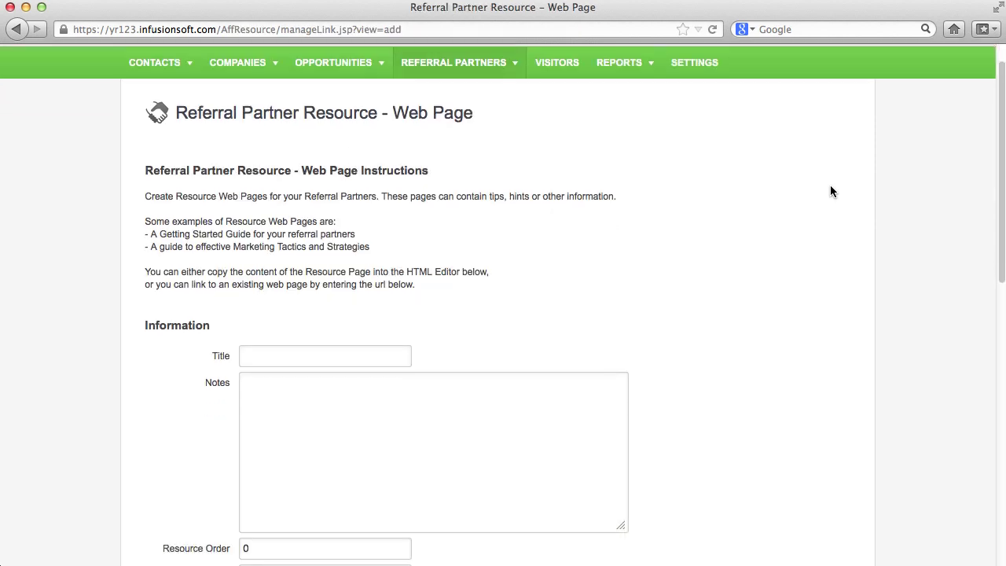
pyautogui.scroll(-3, 832, 191)
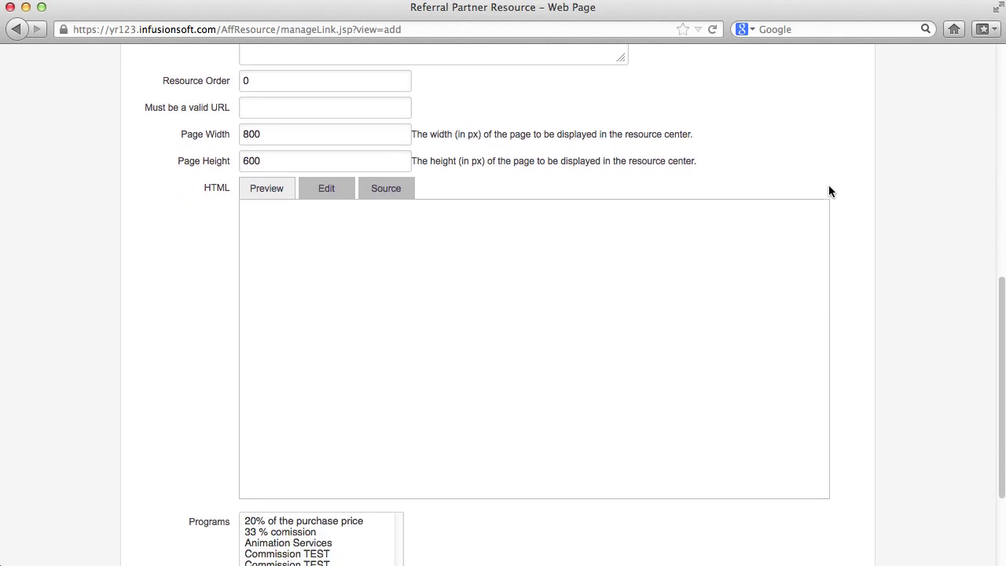
pyautogui.moveTo(811, 200)
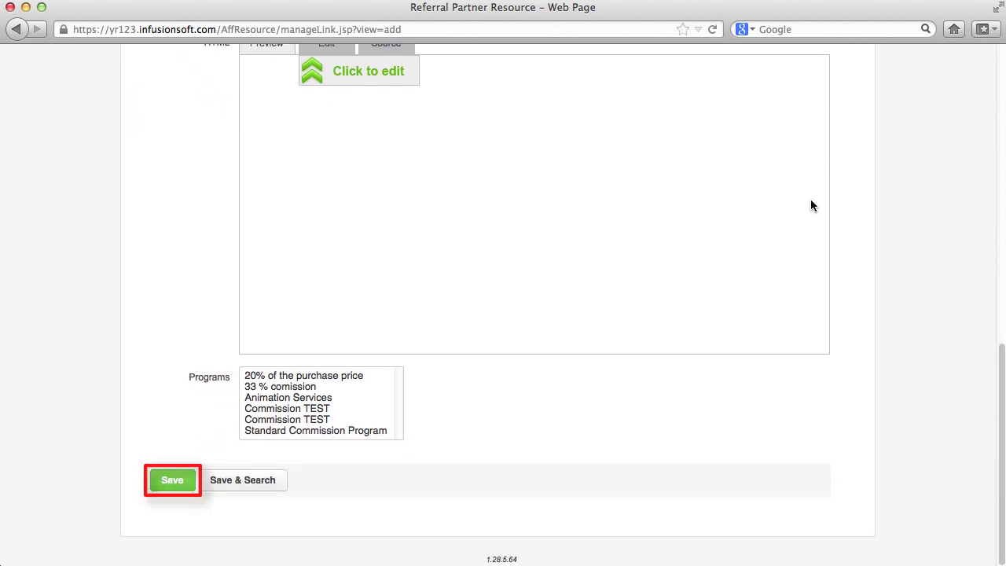
pyautogui.scroll(3, 810, 199)
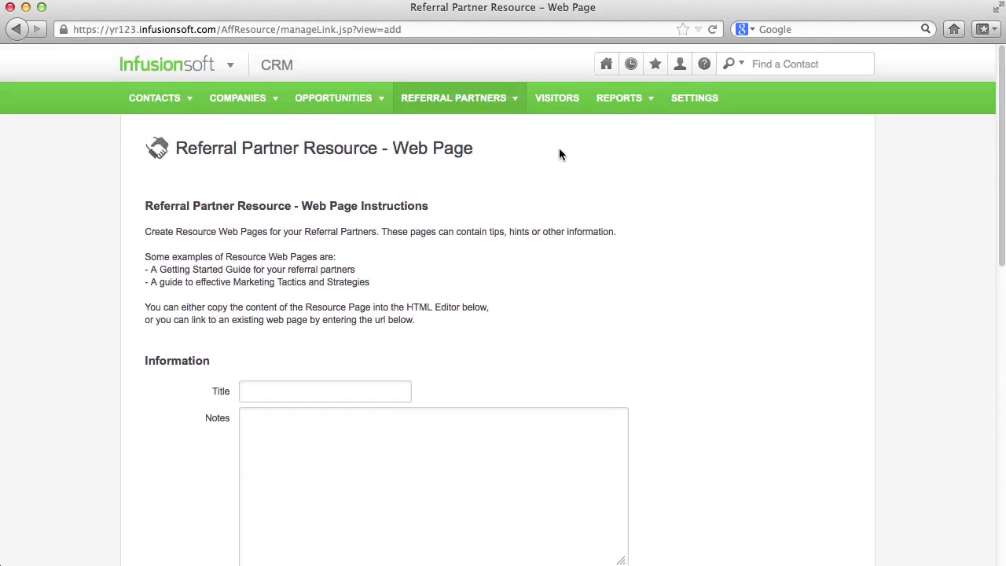
# Create and save a new commission program named 'Crash Course'
pyautogui.moveTo(503, 103)
pyautogui.click(504, 208)
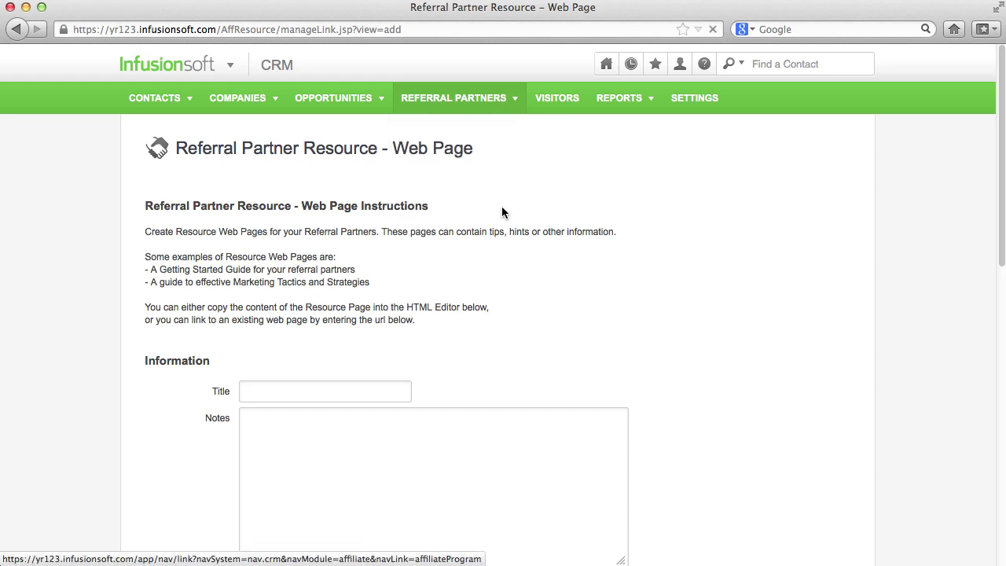
pyautogui.click(768, 152)
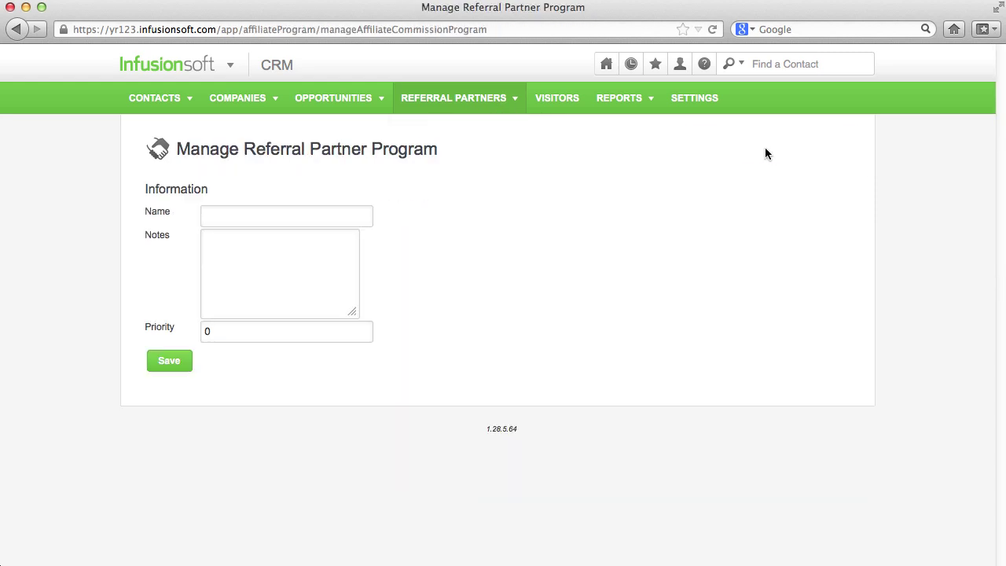
pyautogui.click(338, 216)
pyautogui.write('Crash Course')
pyautogui.click(169, 361)
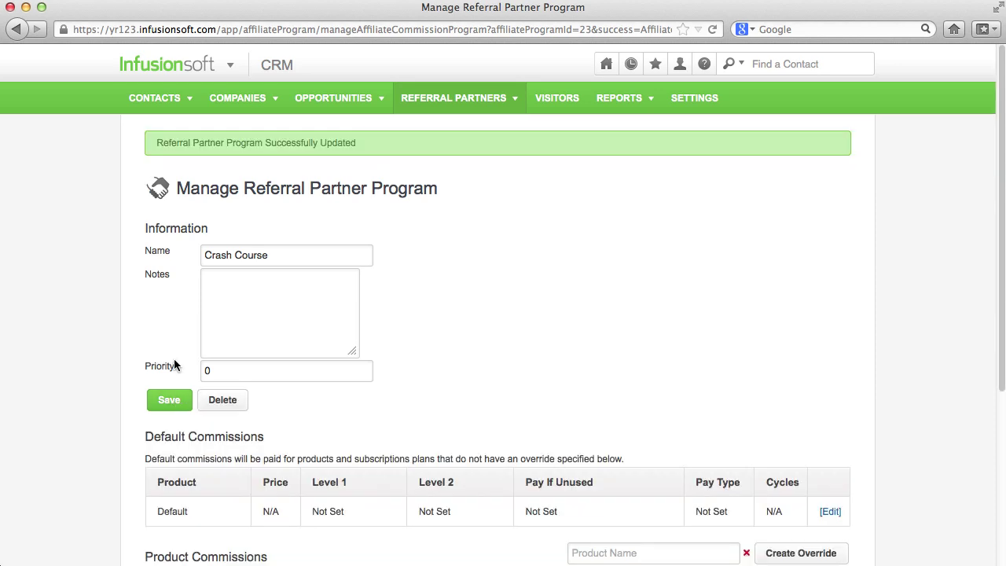
# Set the Default lead commissions to 10% Level 1, 5% Level 2, 3% if unused, and save
pyautogui.scroll(-5, 176, 366)
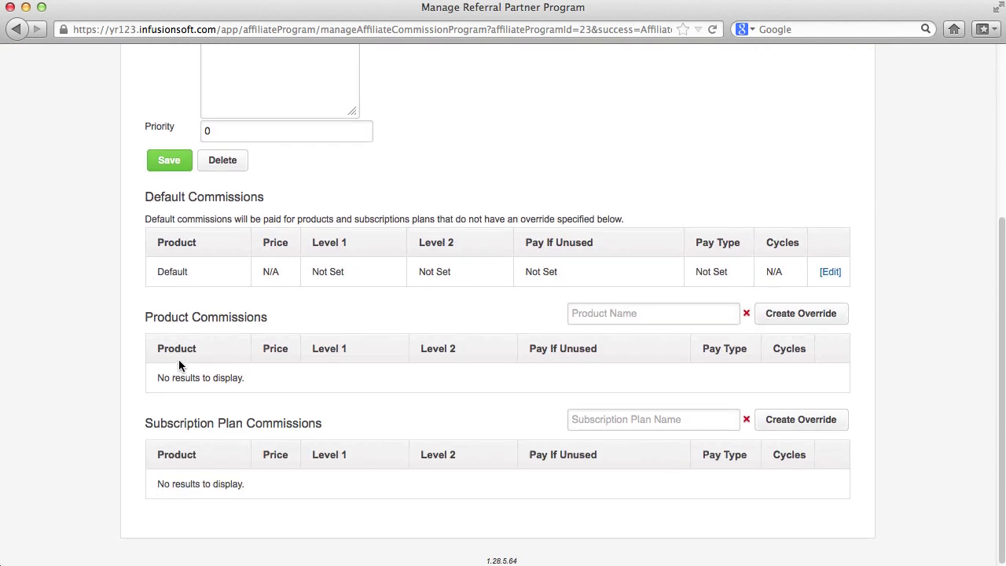
pyautogui.click(829, 271)
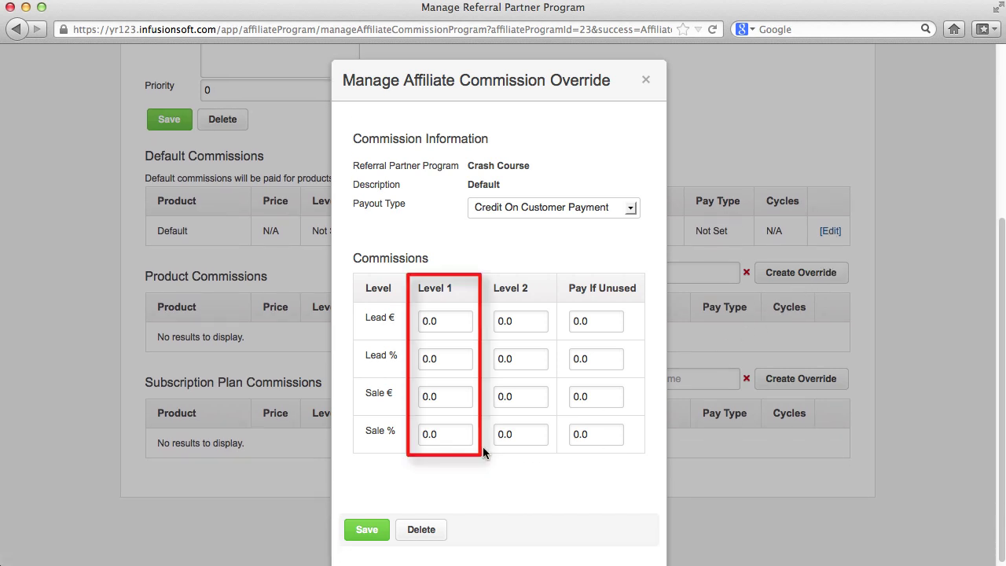
pyautogui.click(454, 358)
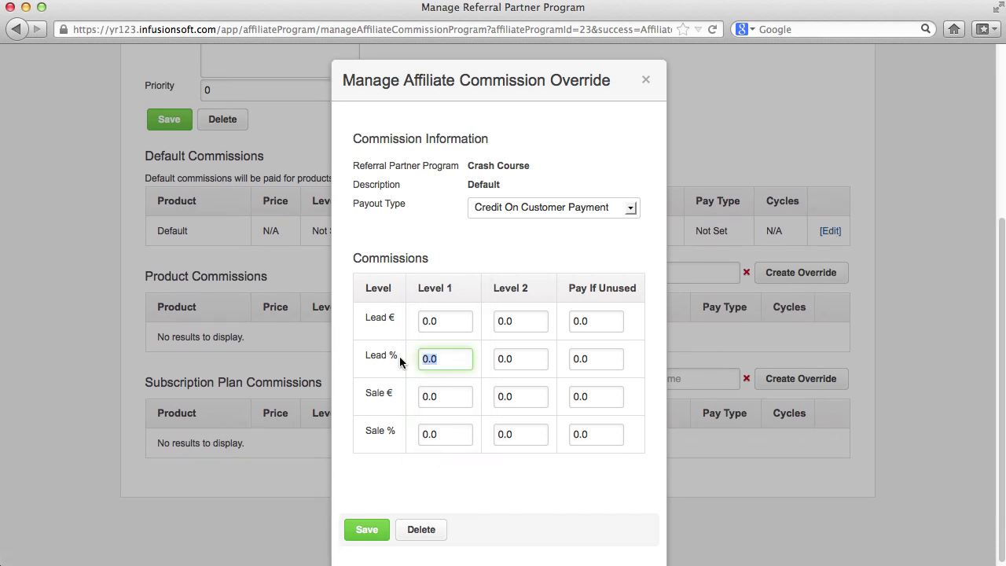
pyautogui.write('10')
pyautogui.click(524, 359)
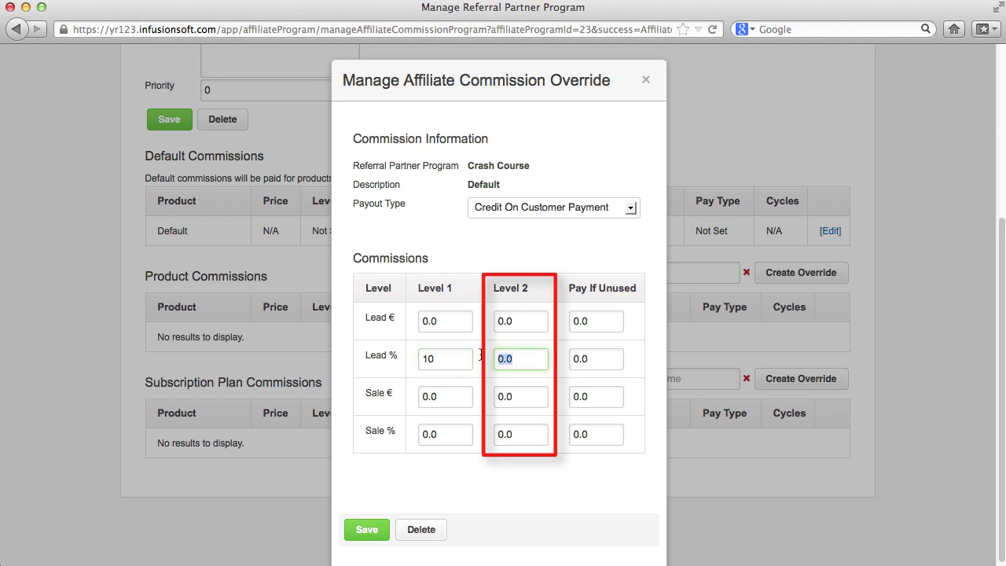
pyautogui.write('5')
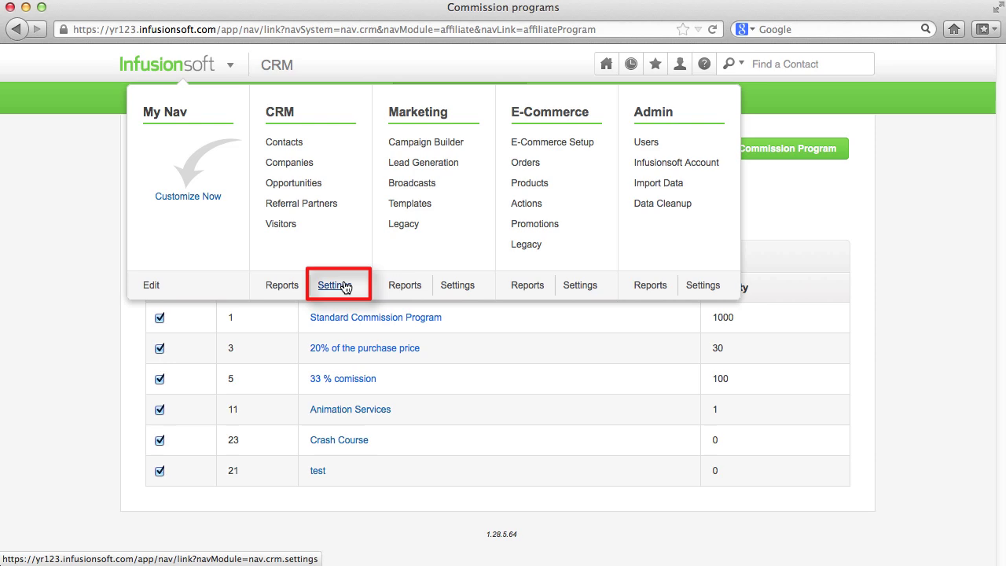
pyautogui.click(343, 286)
pyautogui.scroll(-5, 338, 281)
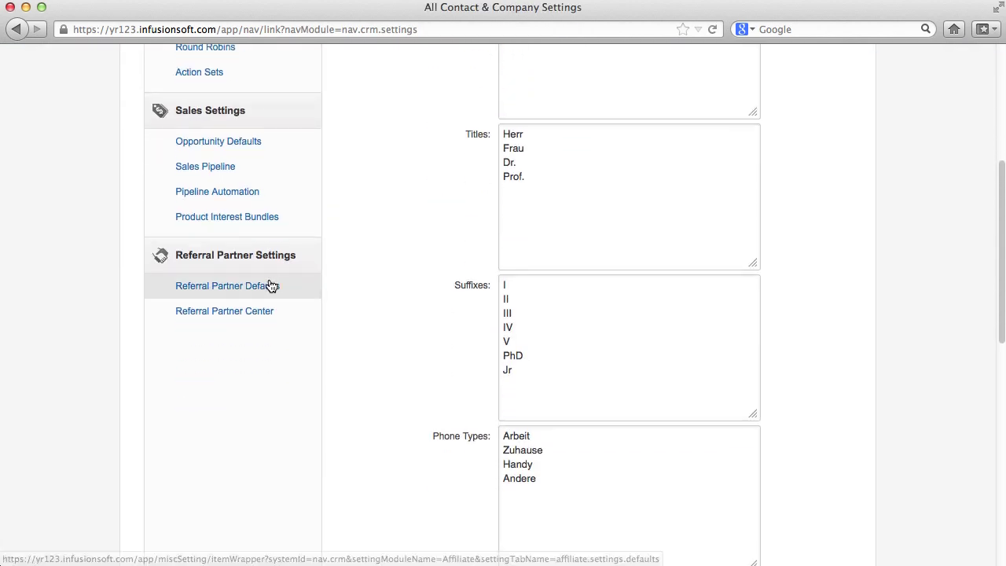
pyautogui.click(271, 286)
pyautogui.scroll(-10, 418, 281)
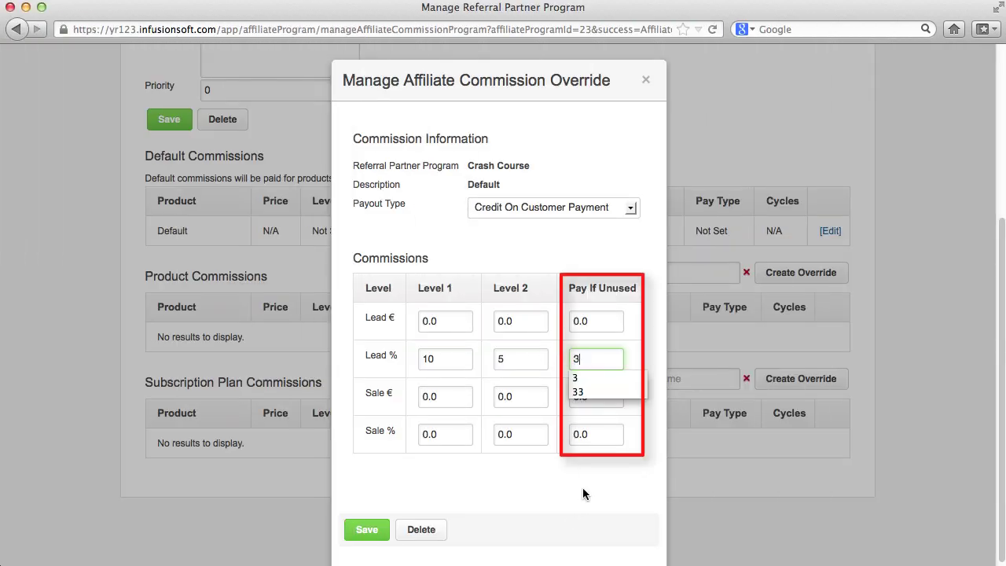
pyautogui.click(583, 493)
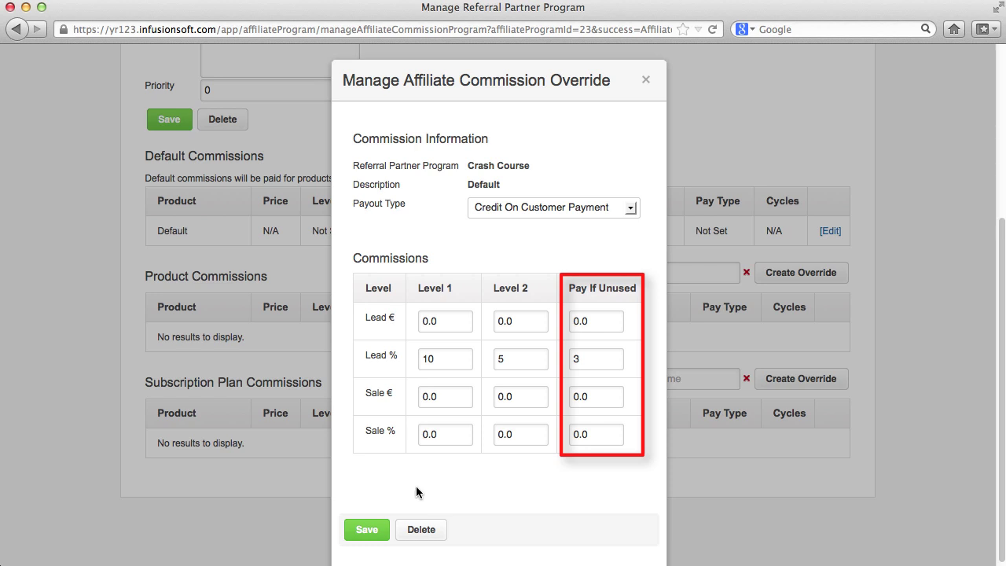
pyautogui.click(364, 532)
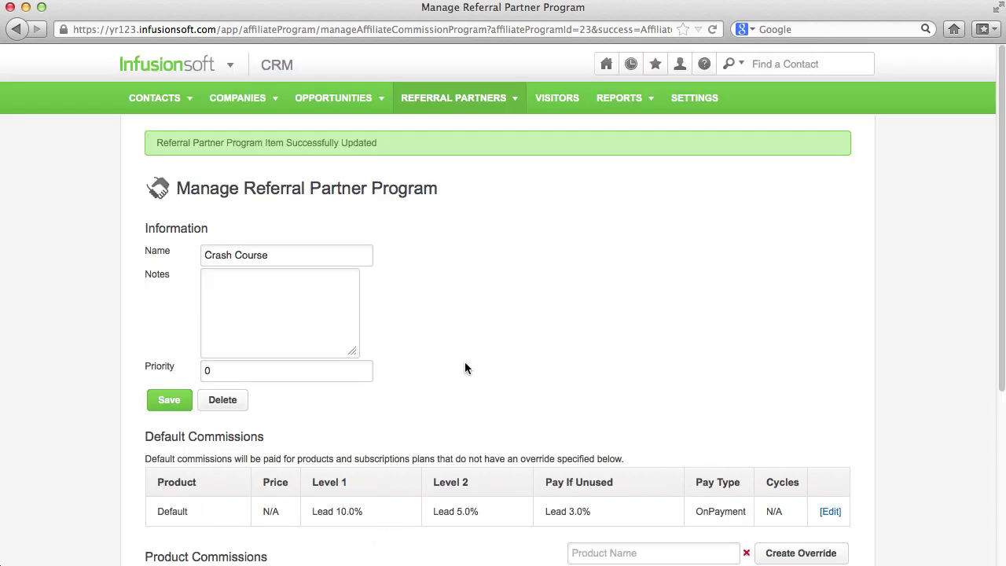
# Pick Software product 2 for a commission override, review its settings, and close without saving
pyautogui.scroll(-5, 464, 367)
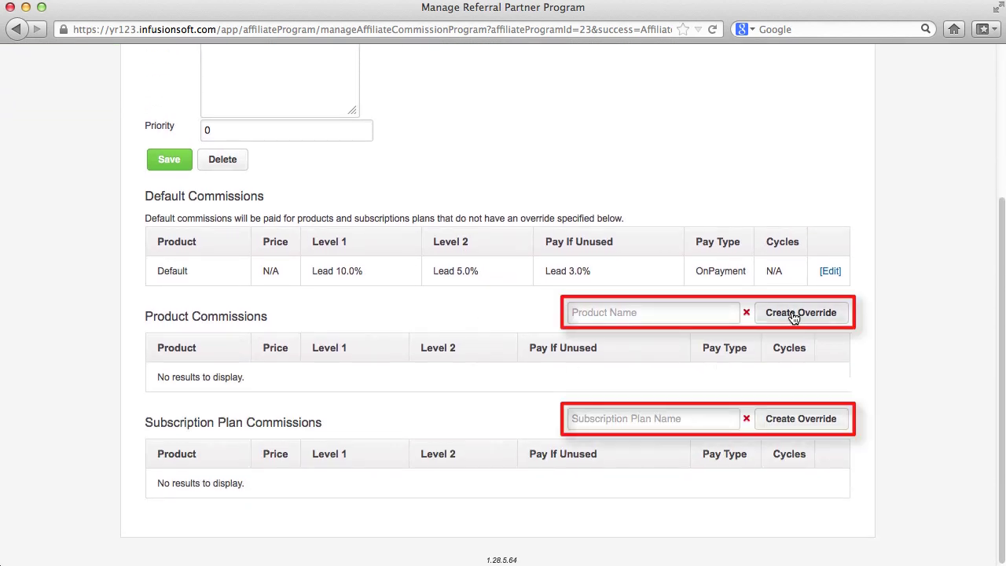
pyautogui.click(711, 312)
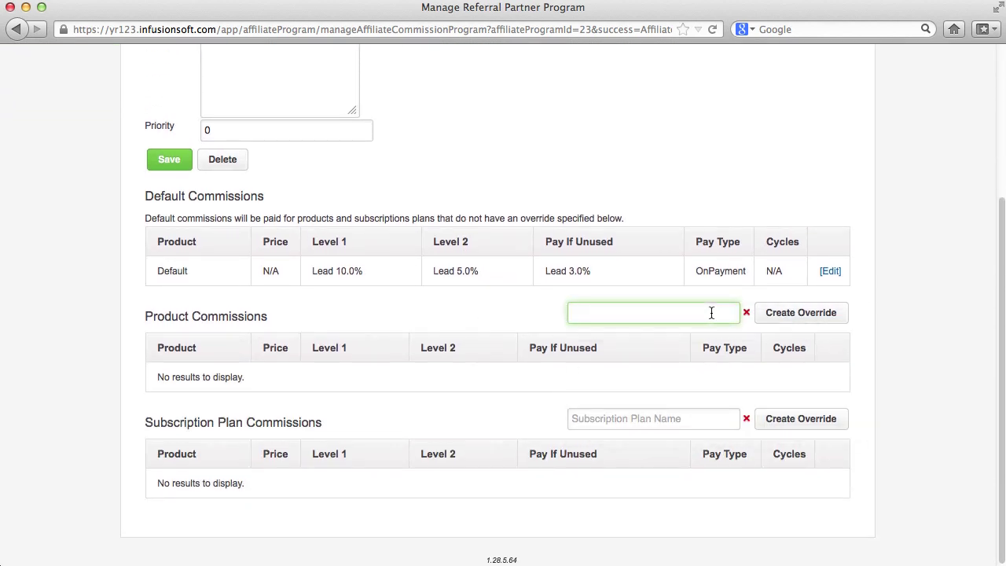
pyautogui.write('p')
pyautogui.click(711, 348)
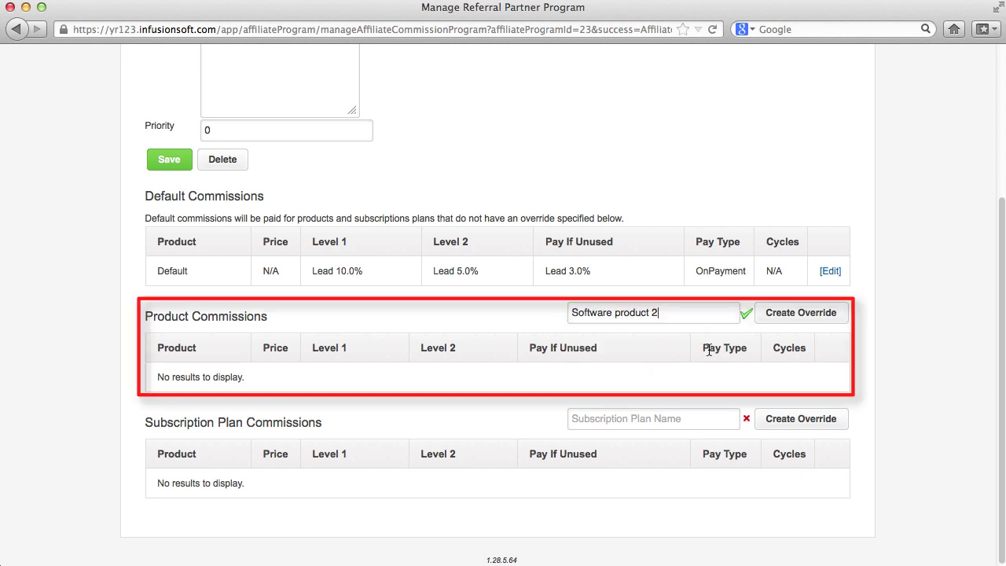
pyautogui.click(785, 318)
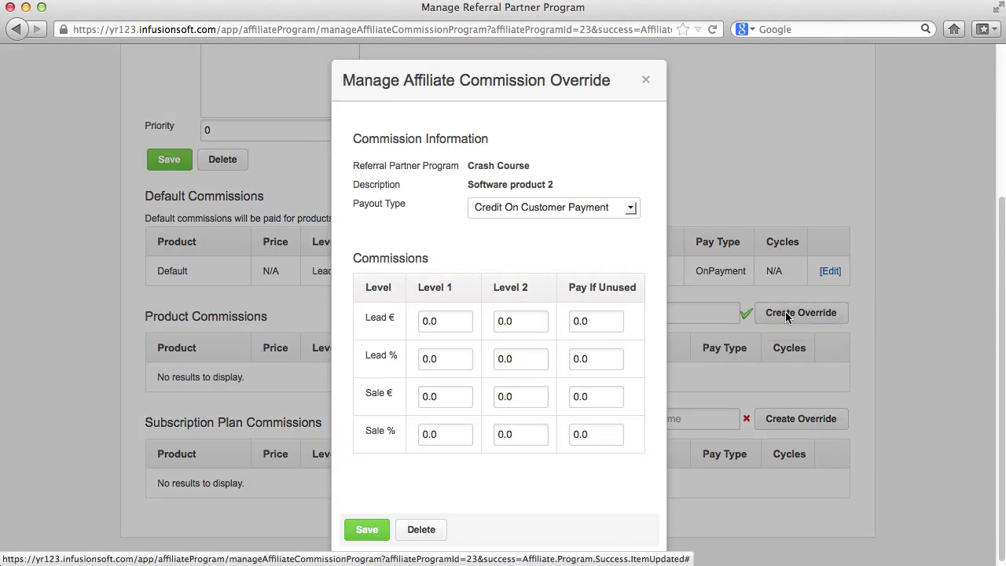
pyautogui.click(646, 81)
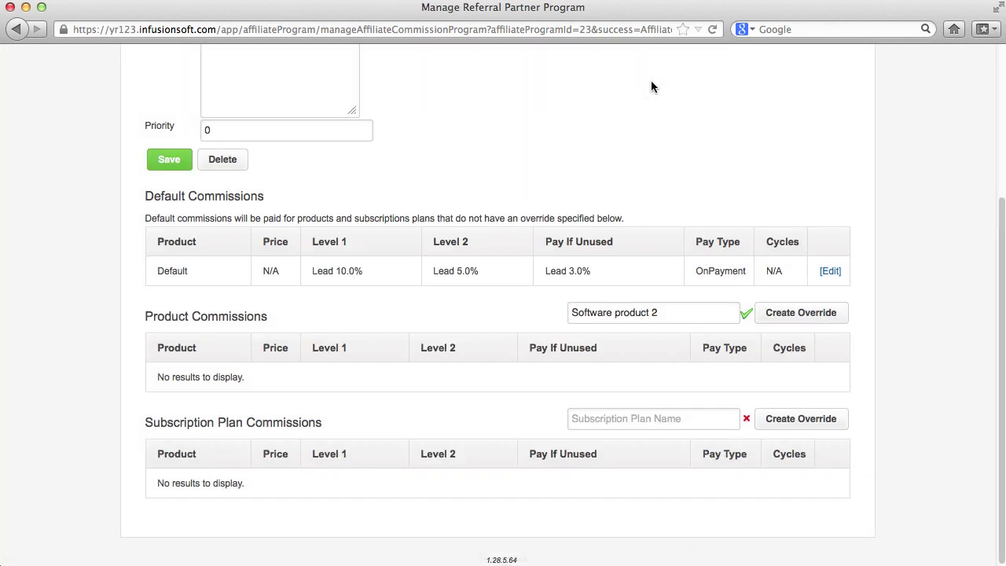
pyautogui.scroll(5, 718, 403)
# Log in to the partner center as a referral partner, then return to the CRM
pyautogui.click(493, 99)
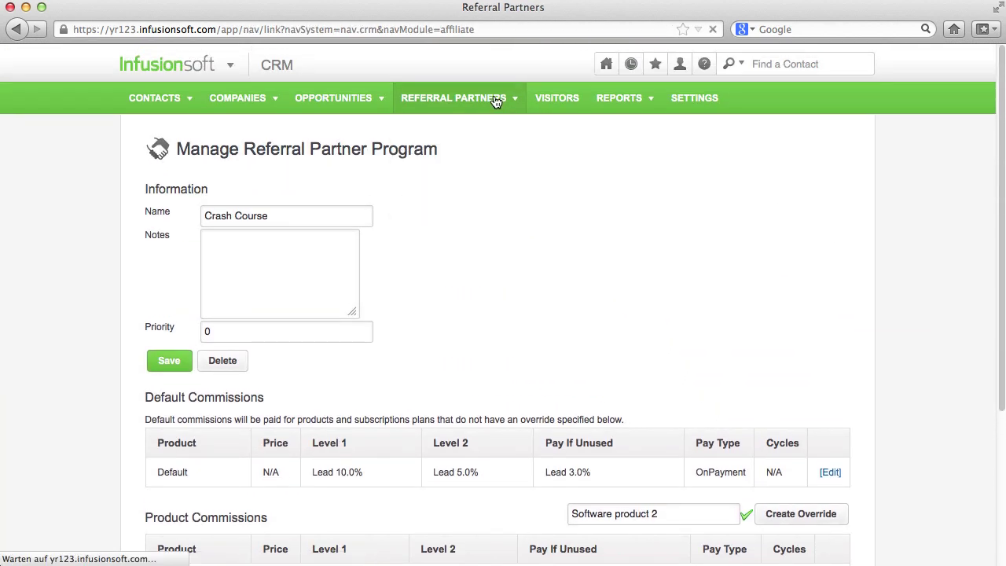
pyautogui.click(752, 317)
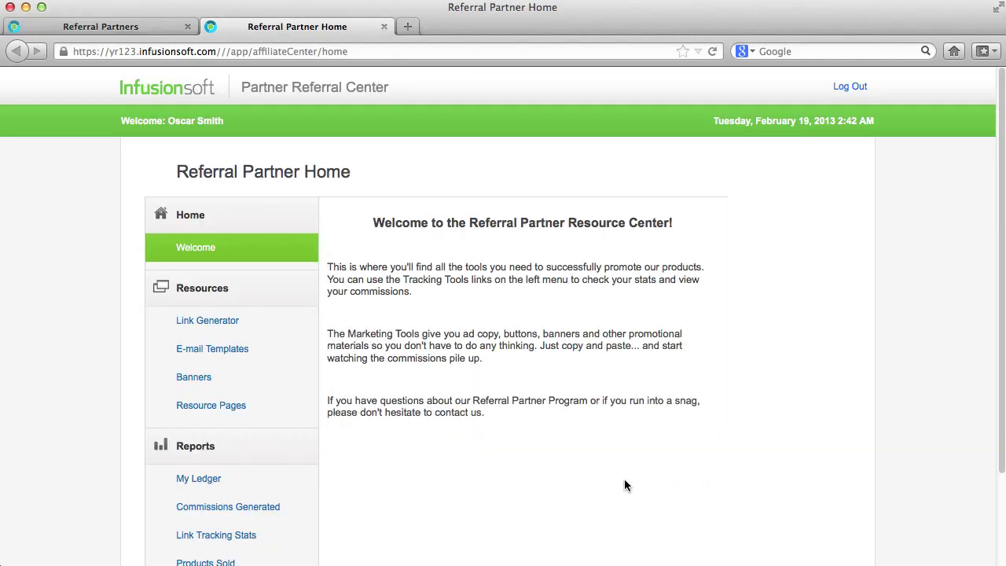
pyautogui.click(166, 28)
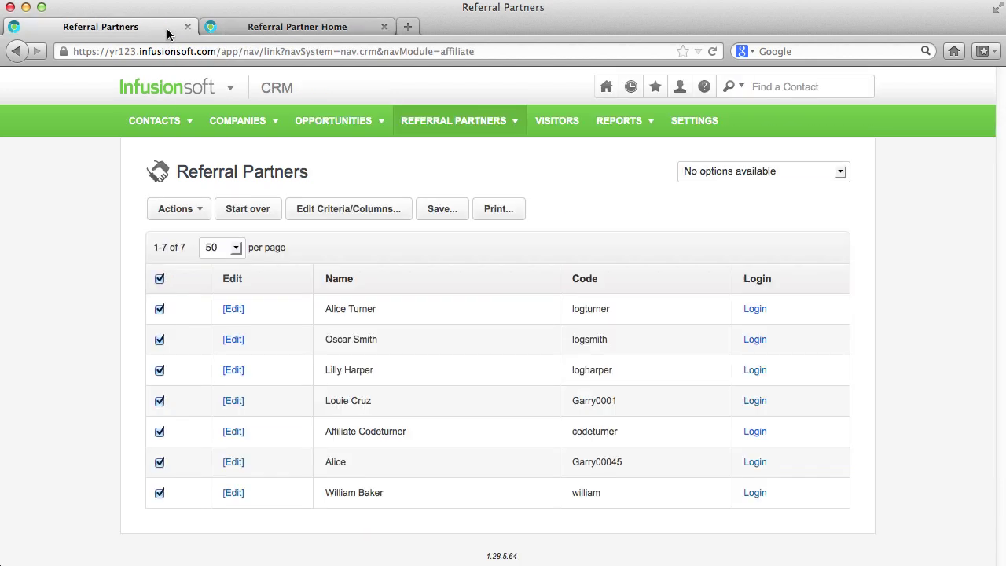
# Review the Referral Partner Center settings, then switch to the partner's Referral Partner Home page
pyautogui.click(691, 122)
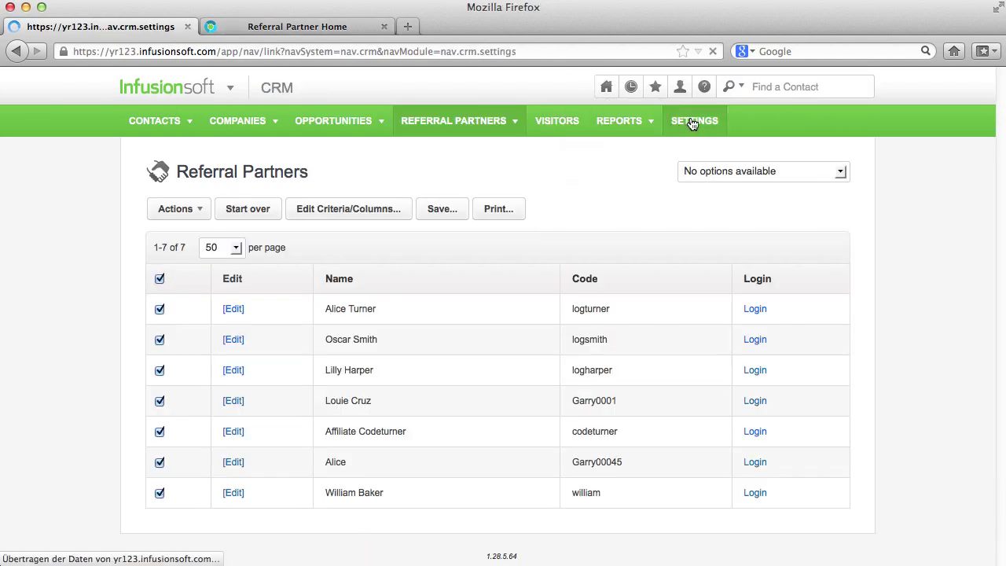
pyautogui.scroll(-5, 315, 299)
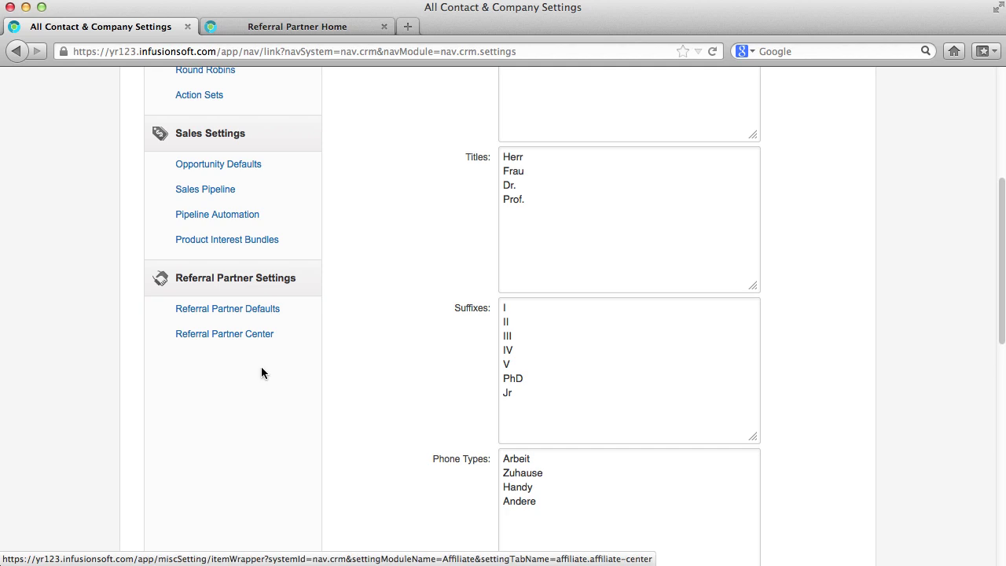
pyautogui.click(249, 337)
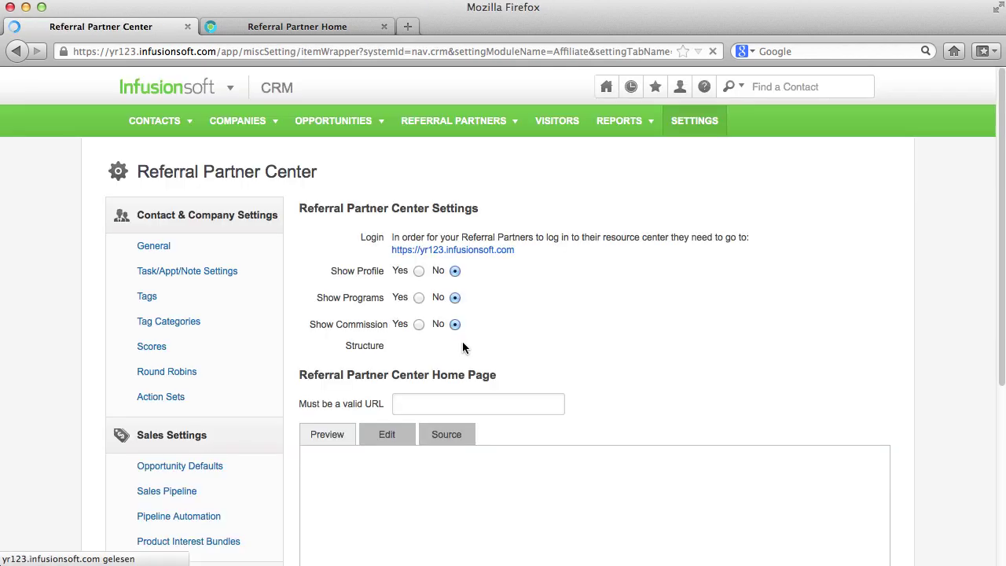
pyautogui.scroll(-5, 469, 351)
pyautogui.scroll(-2, 468, 349)
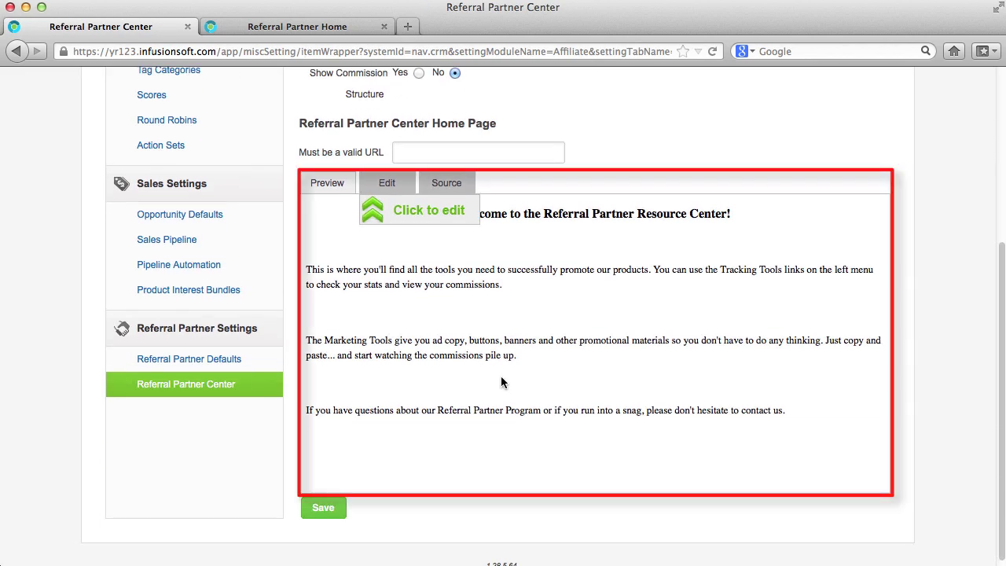
pyautogui.click(288, 26)
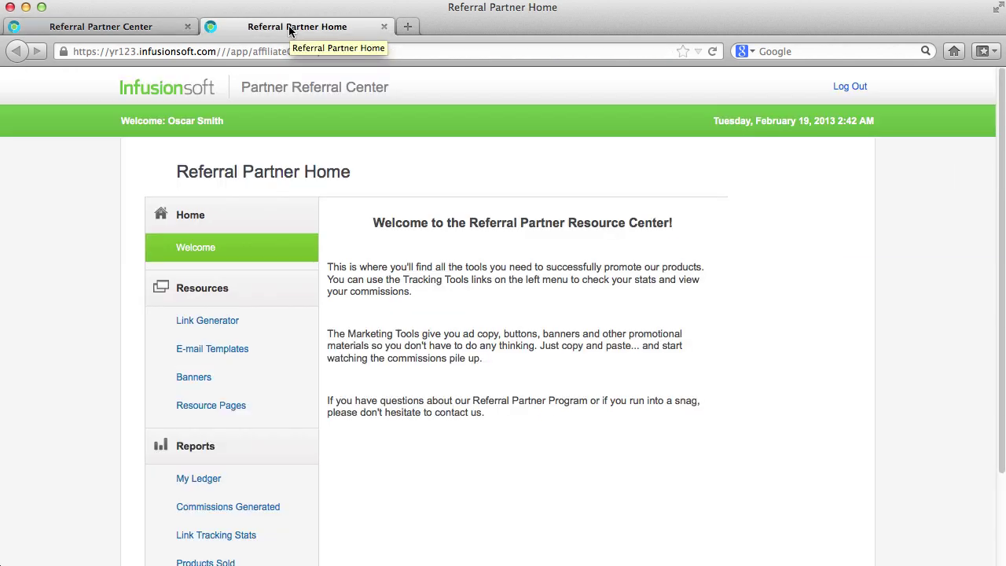
# Generate a tracking link in the Link Generator using the current choices
pyautogui.click(227, 325)
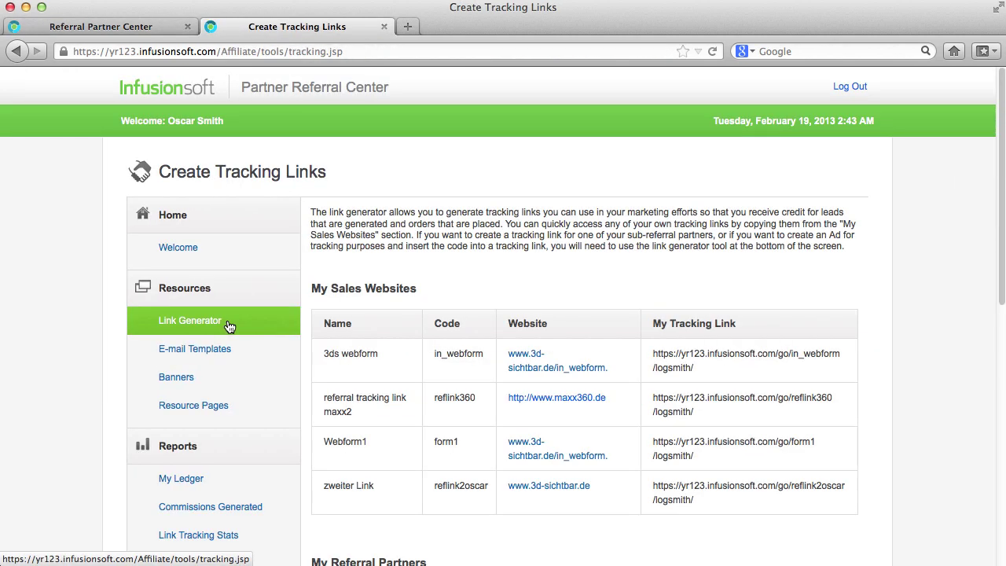
pyautogui.scroll(-5, 706, 385)
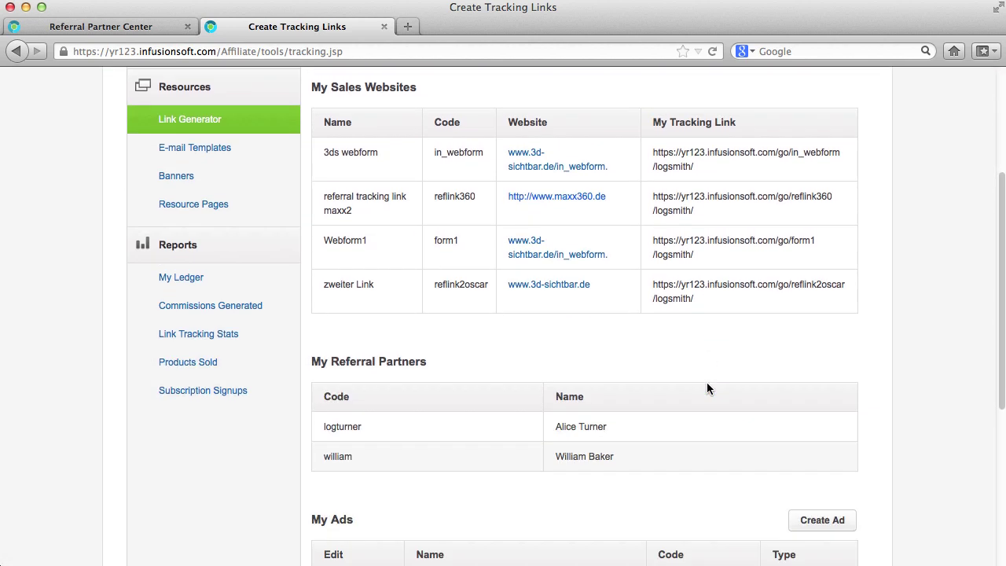
pyautogui.scroll(-7, 706, 385)
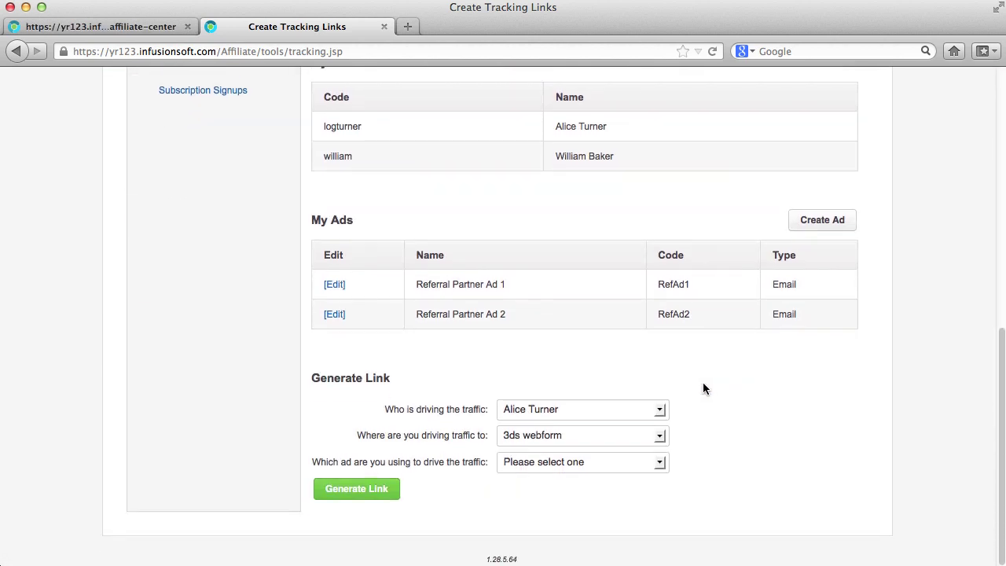
pyautogui.click(373, 488)
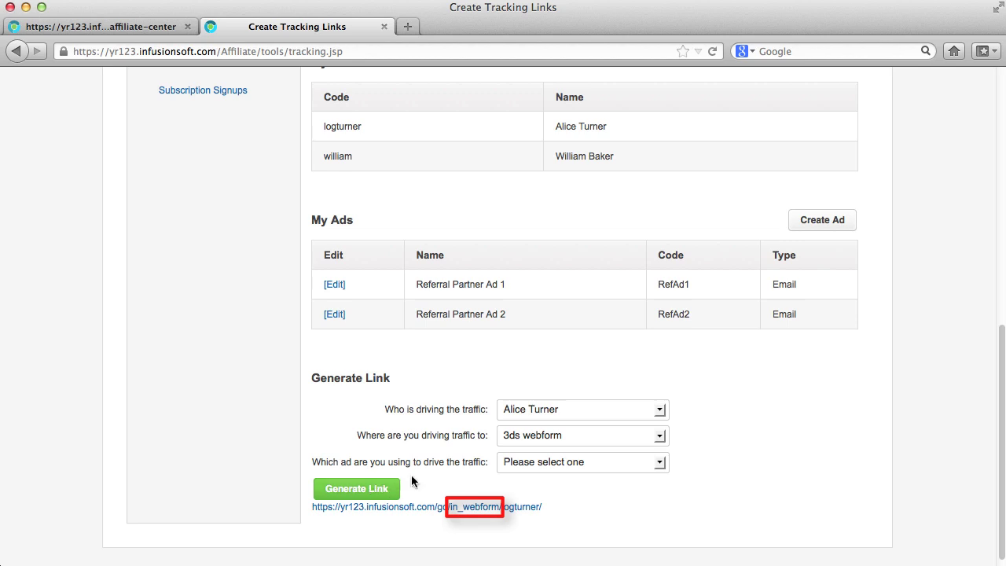
# Regenerate the link credited to another partner, targeting 3ds webform, with Referral Partner Ad 1
pyautogui.click(663, 410)
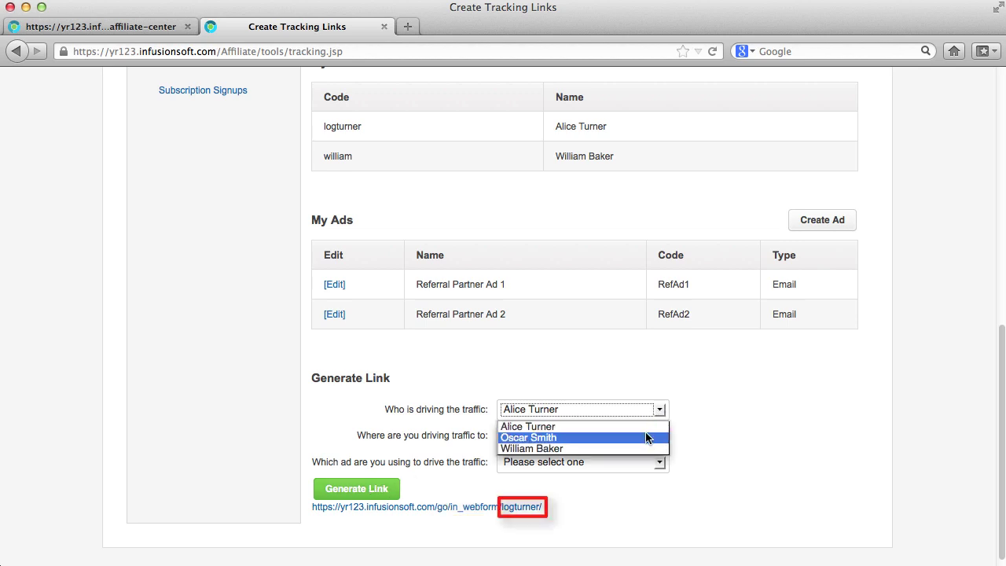
pyautogui.click(647, 438)
pyautogui.click(662, 436)
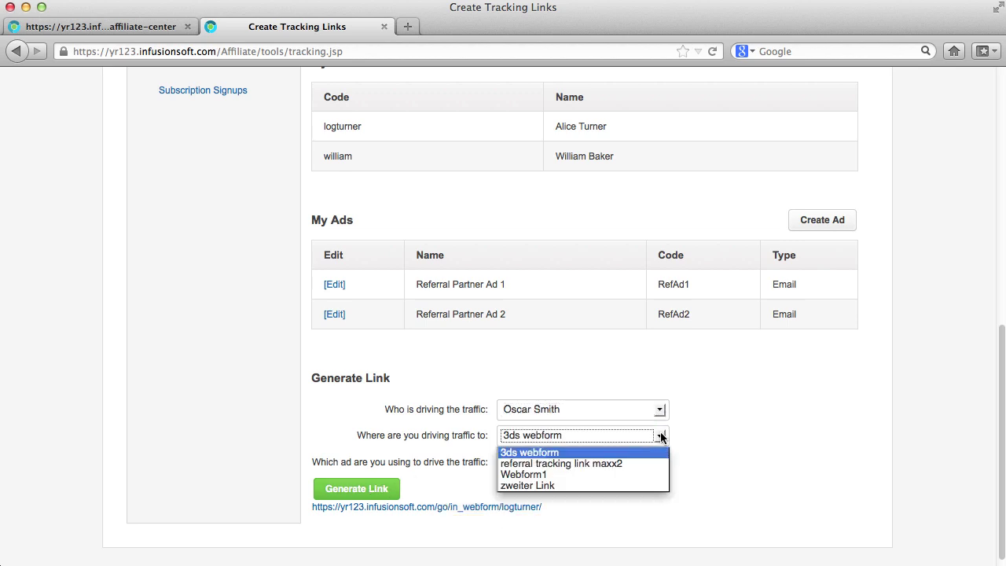
pyautogui.click(665, 451)
pyautogui.click(658, 463)
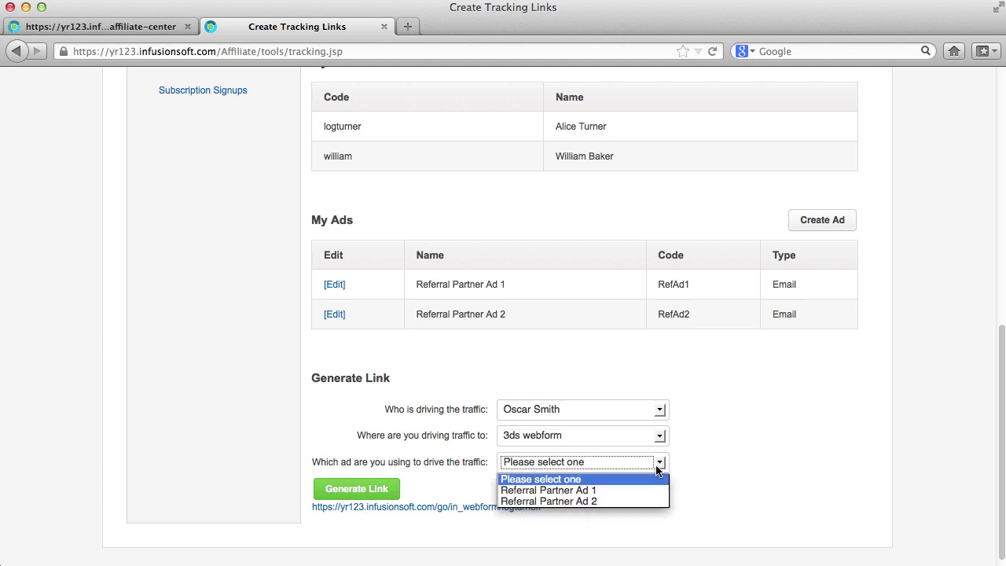
pyautogui.click(649, 488)
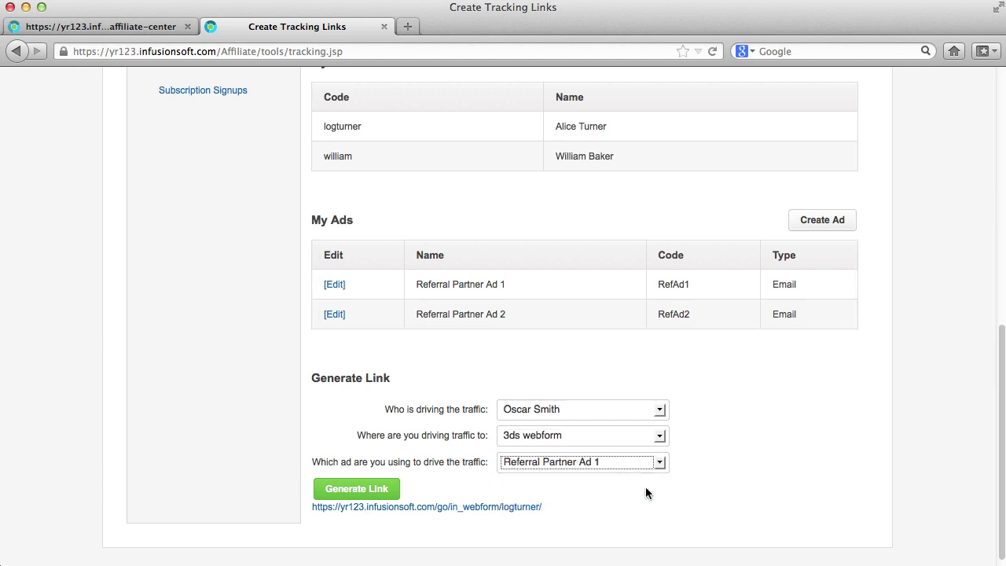
pyautogui.click(383, 493)
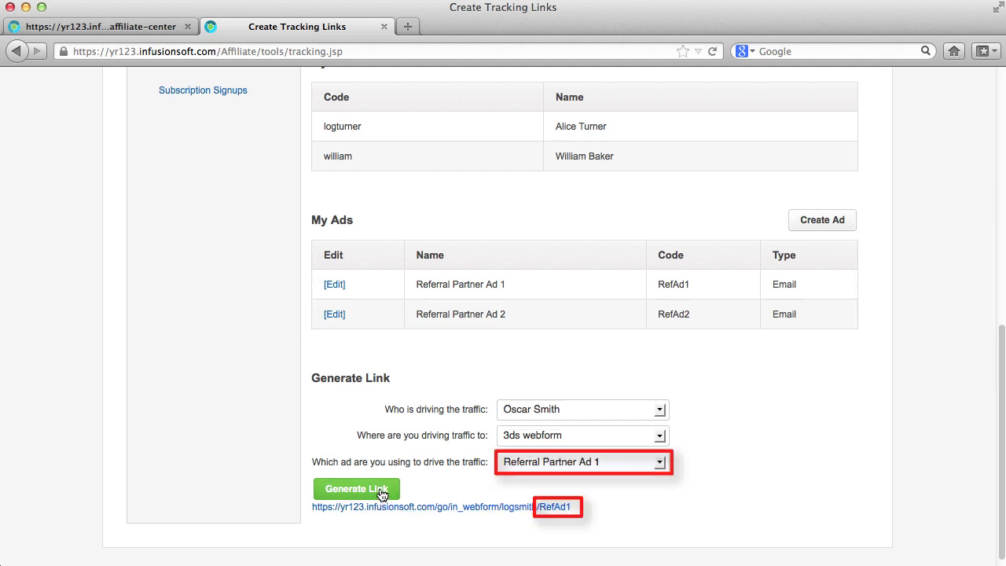
pyautogui.scroll(5, 429, 377)
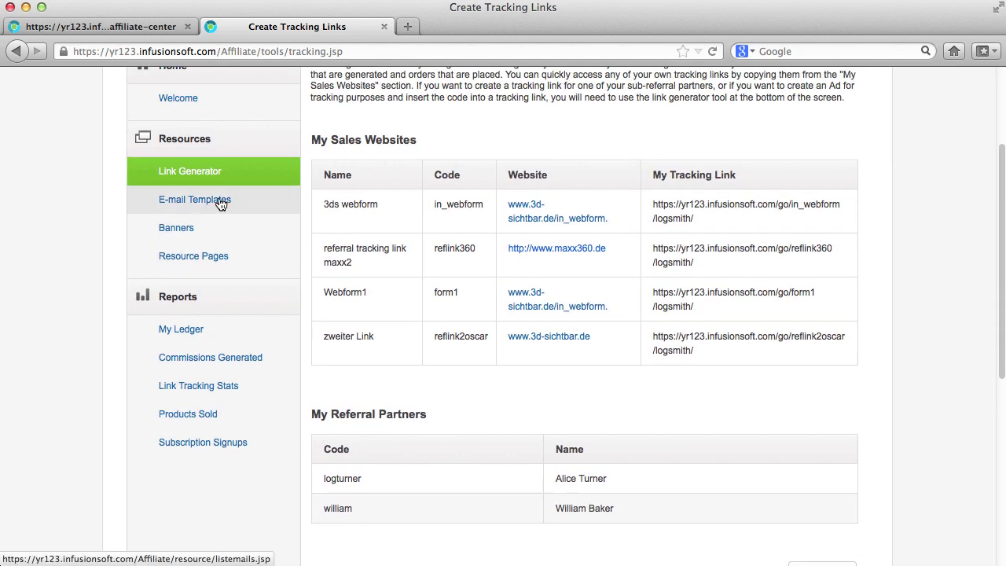
# Generate the first partner e-mail template with its tracking link, keeping the current partner
pyautogui.click(221, 203)
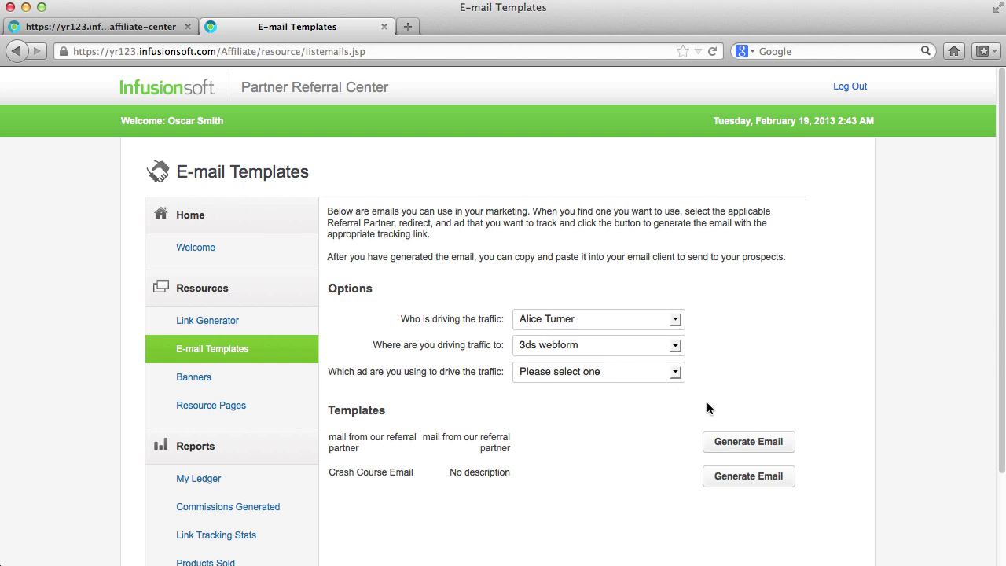
pyautogui.click(677, 325)
pyautogui.click(679, 324)
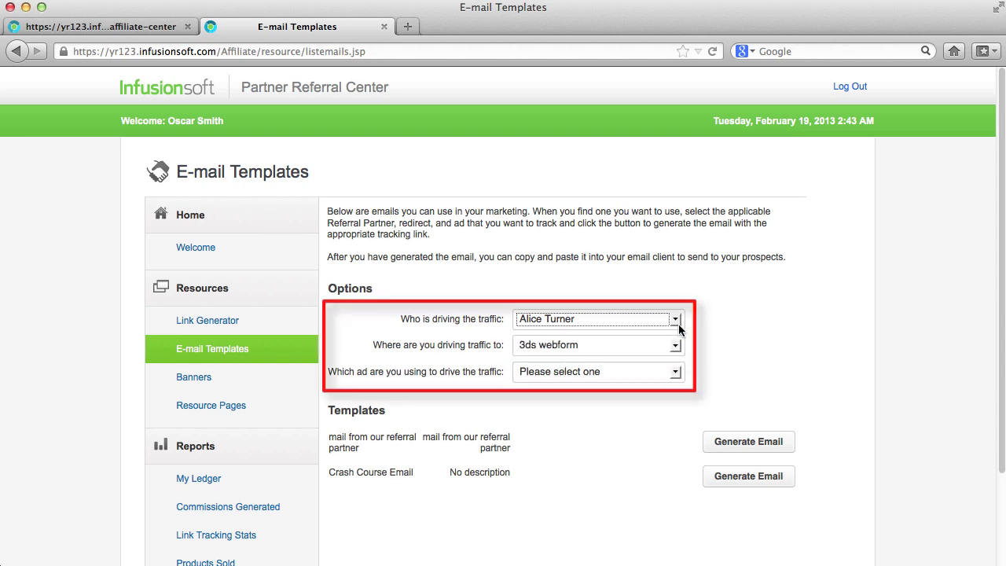
pyautogui.click(732, 442)
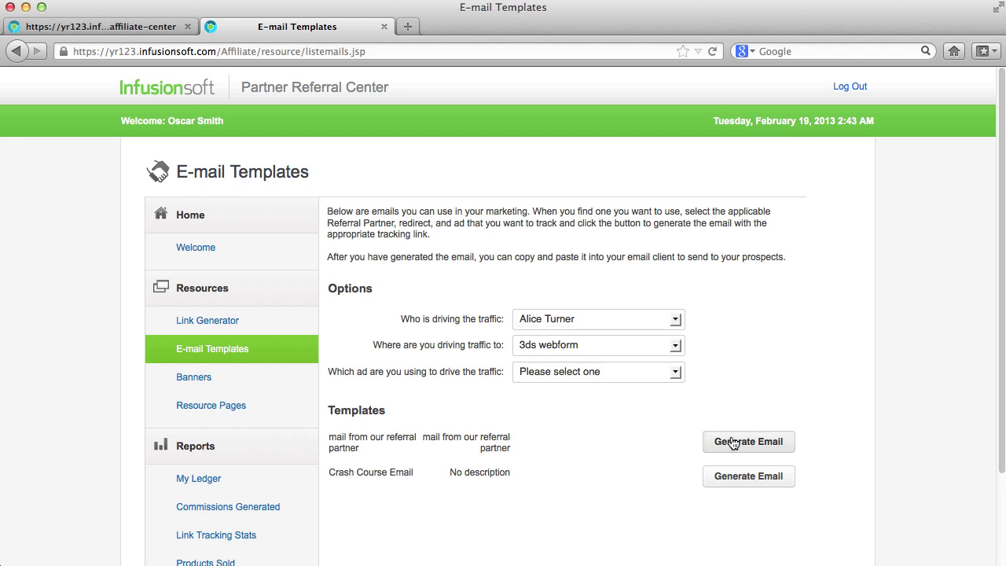
# Copy the whole generated email text and close the popup
pyautogui.moveTo(656, 263); pyautogui.dragTo(695, 138)
pyautogui.moveTo(326, 328); pyautogui.dragTo(268, 150)
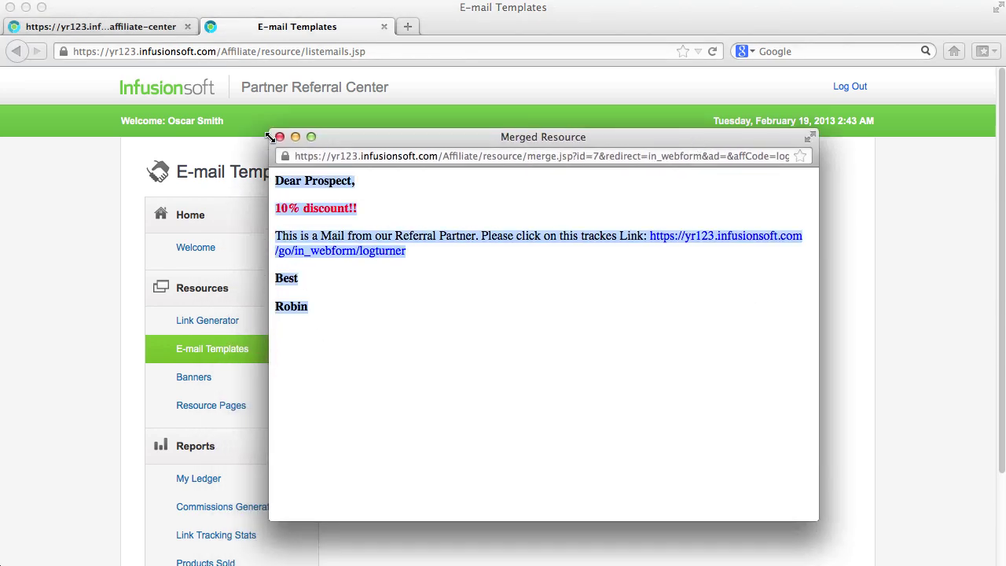
pyautogui.press('super+c')
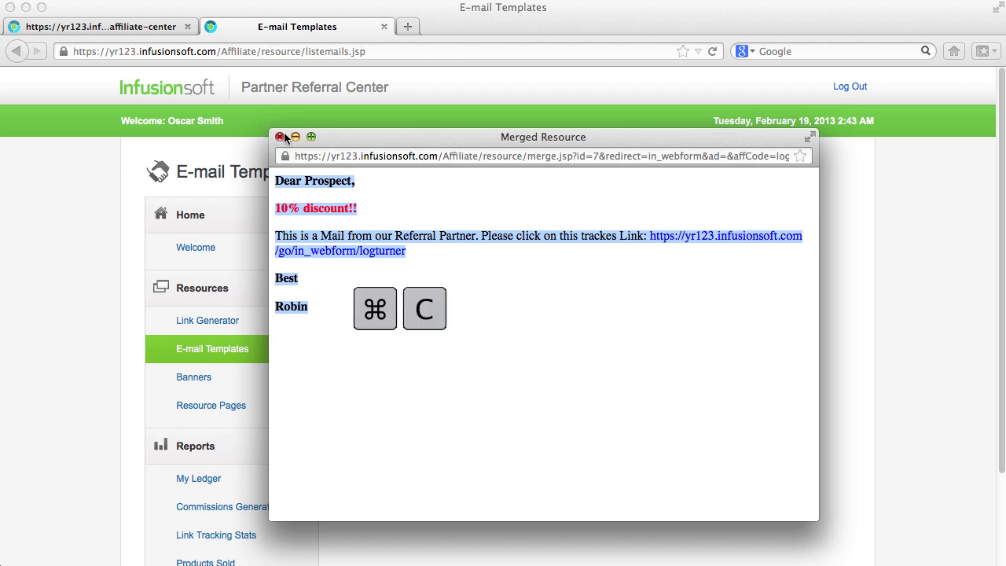
pyautogui.click(280, 136)
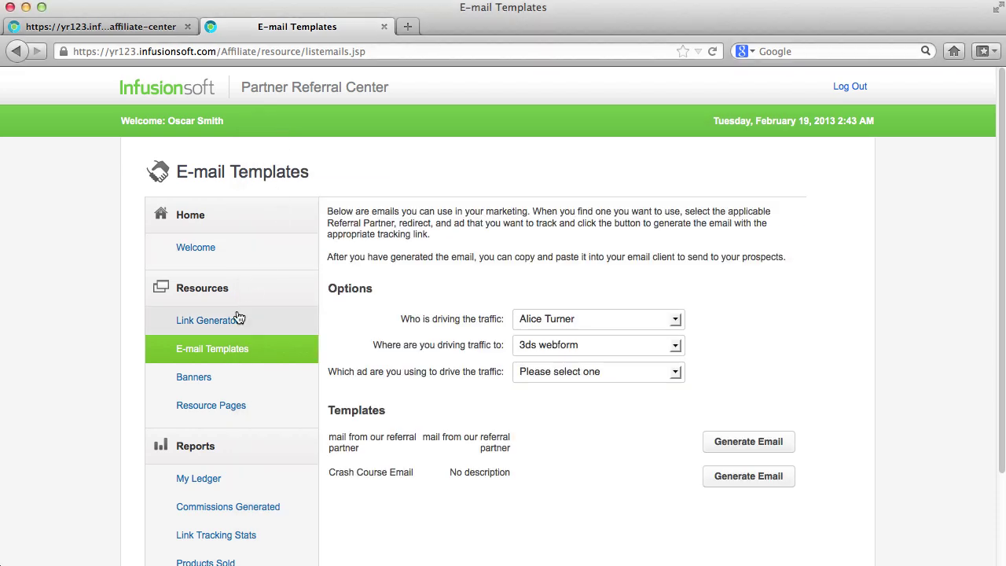
# Generate banner tracking code with the traffic credited to the other partner
pyautogui.click(207, 381)
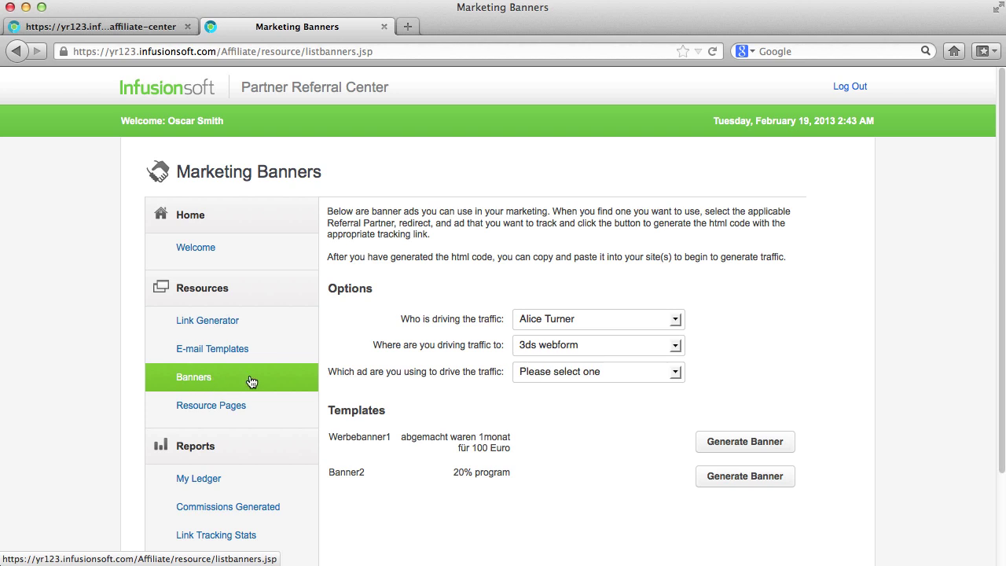
pyautogui.click(675, 319)
pyautogui.click(670, 346)
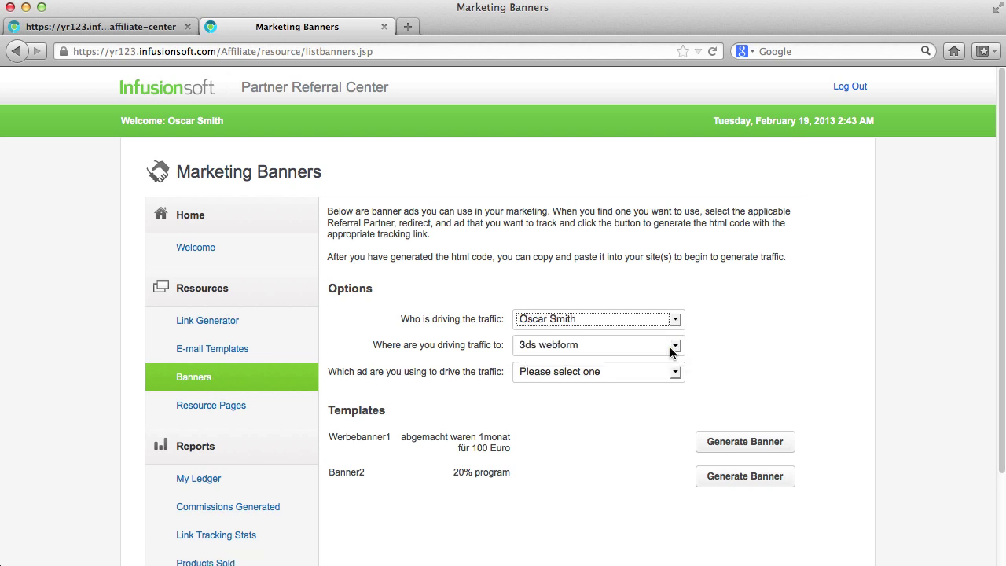
pyautogui.click(724, 476)
# Copy the banner's tracking HTML, then go to the Marketing Resources page
pyautogui.moveTo(666, 284); pyautogui.dragTo(694, 119)
pyautogui.click(575, 185)
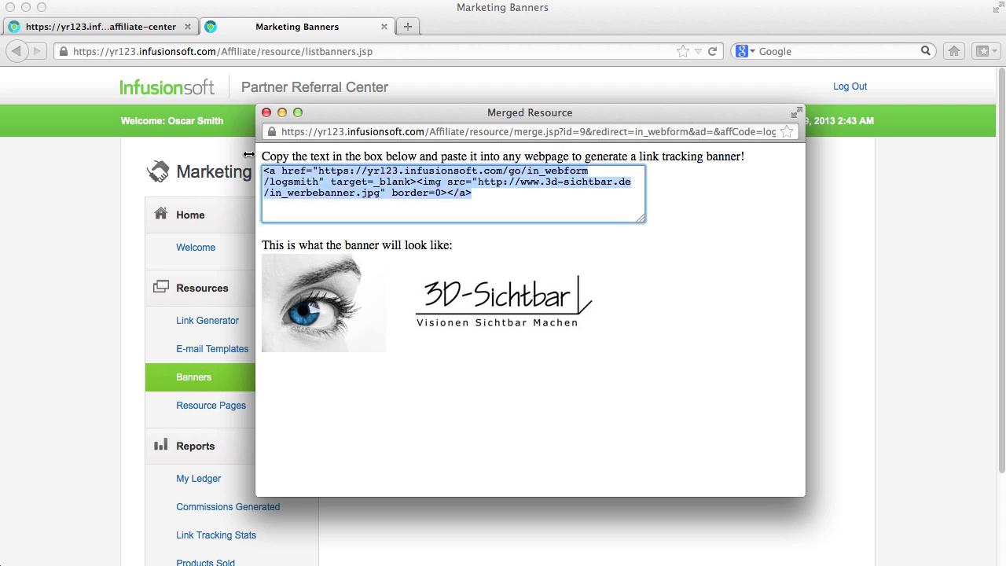
pyautogui.press('super+c')
pyautogui.click(267, 113)
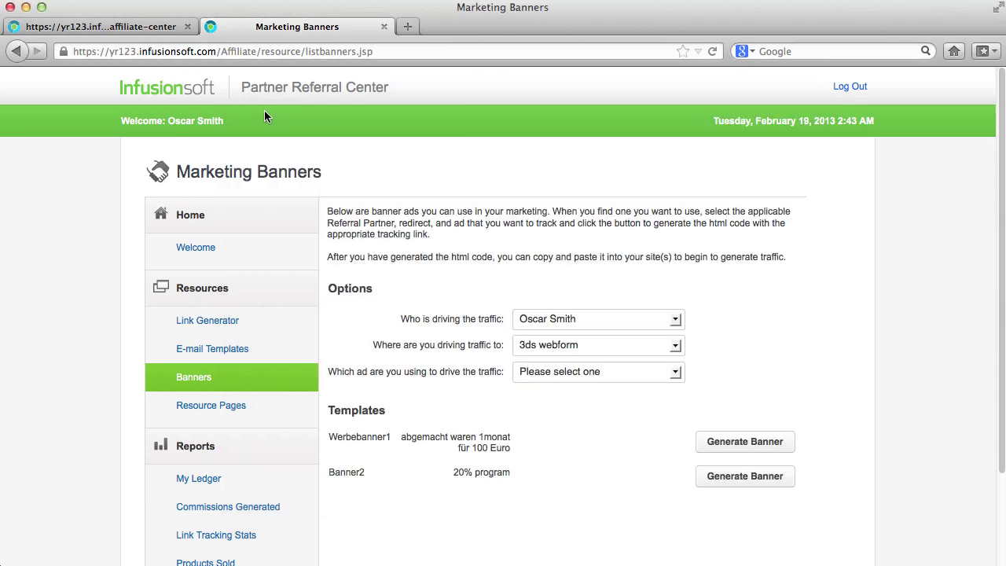
pyautogui.click(231, 410)
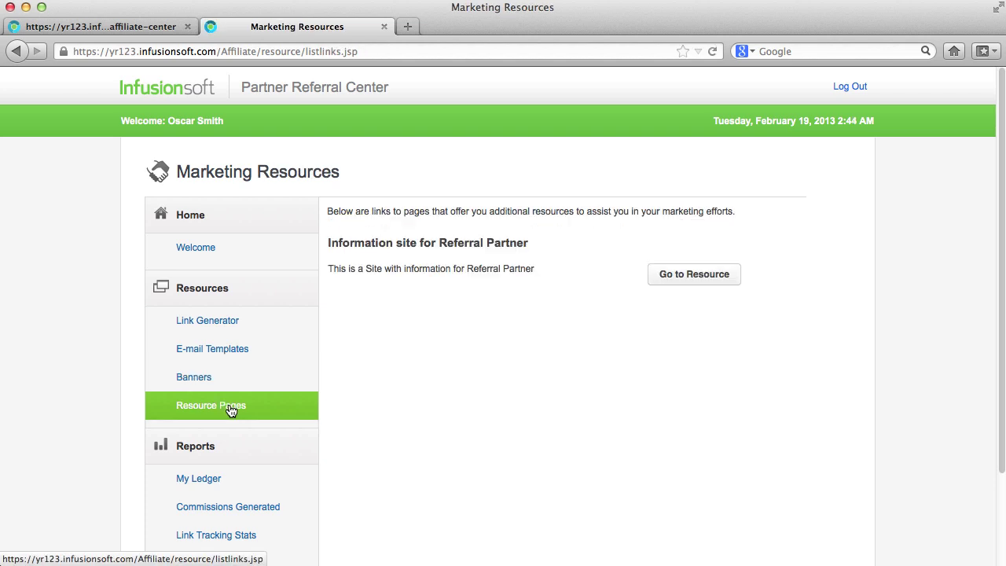
# Open the Information site for Referral Partner resource, then review My Ledger's €3.00 February 2013 commissions
pyautogui.click(723, 275)
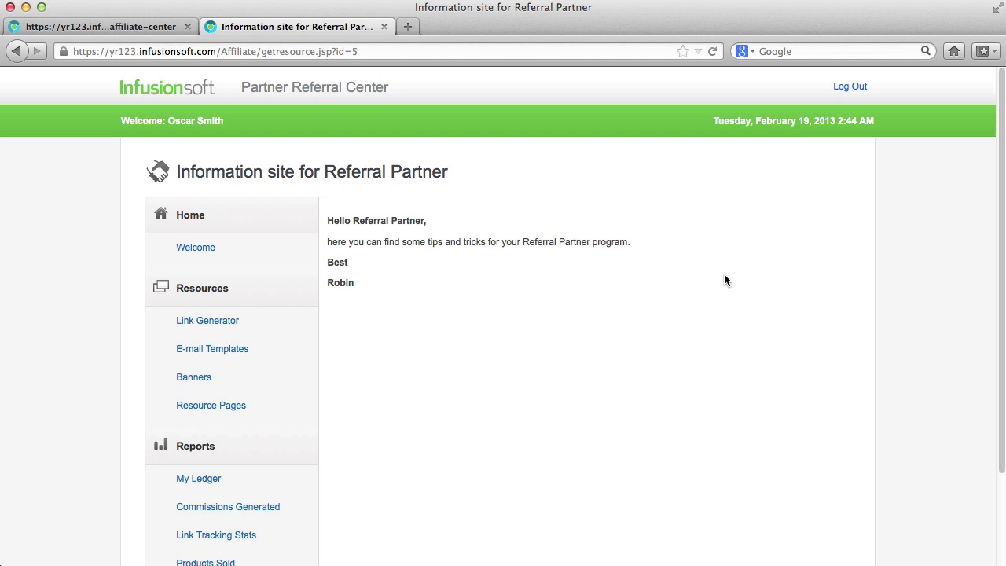
pyautogui.scroll(-3, 724, 280)
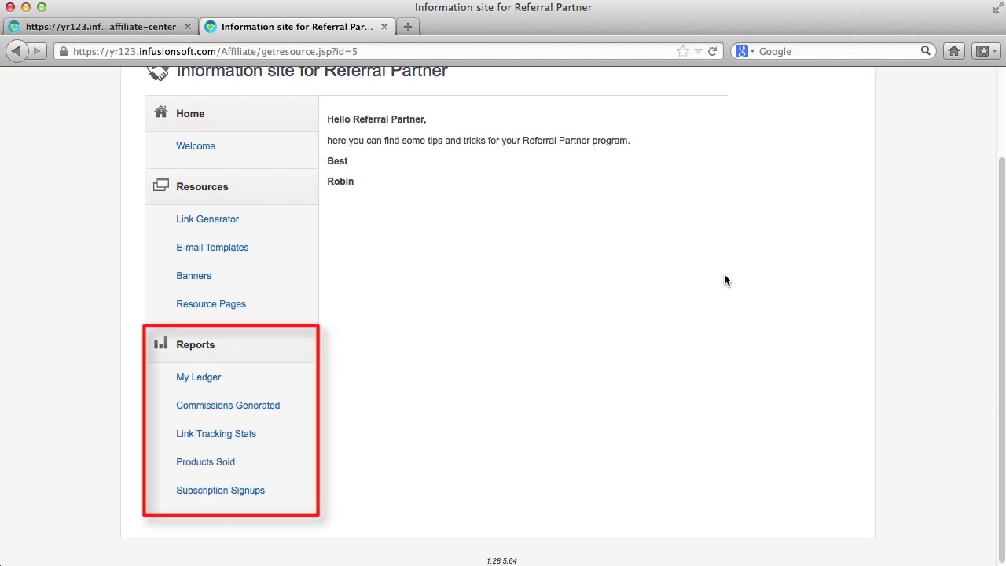
pyautogui.click(202, 374)
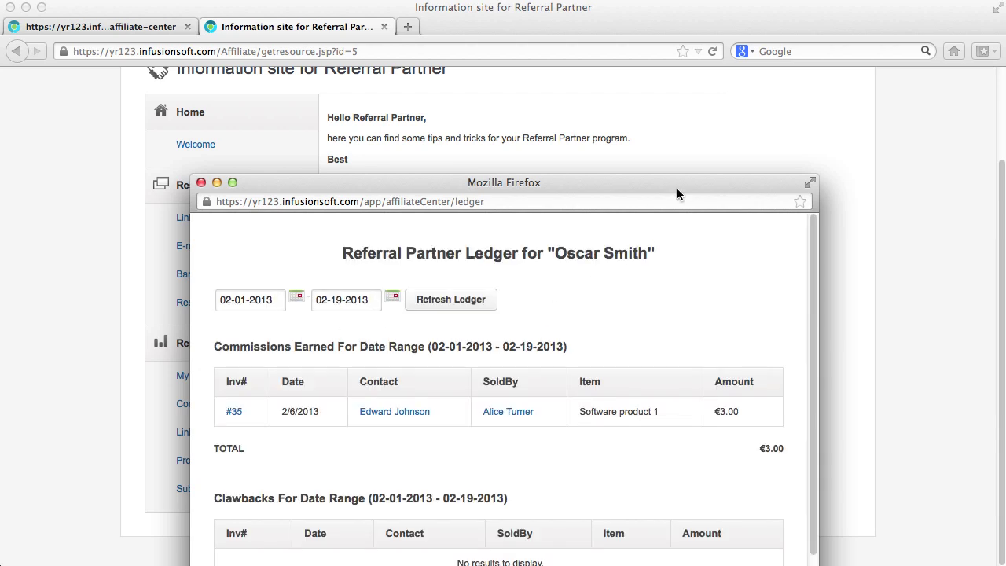
pyautogui.moveTo(676, 188); pyautogui.dragTo(712, 21)
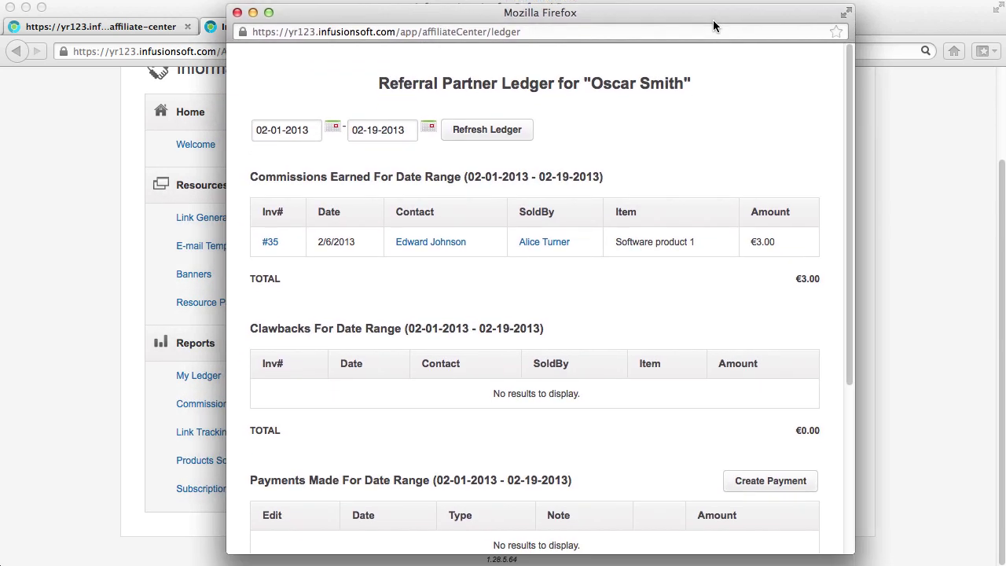
pyautogui.scroll(-5, 801, 154)
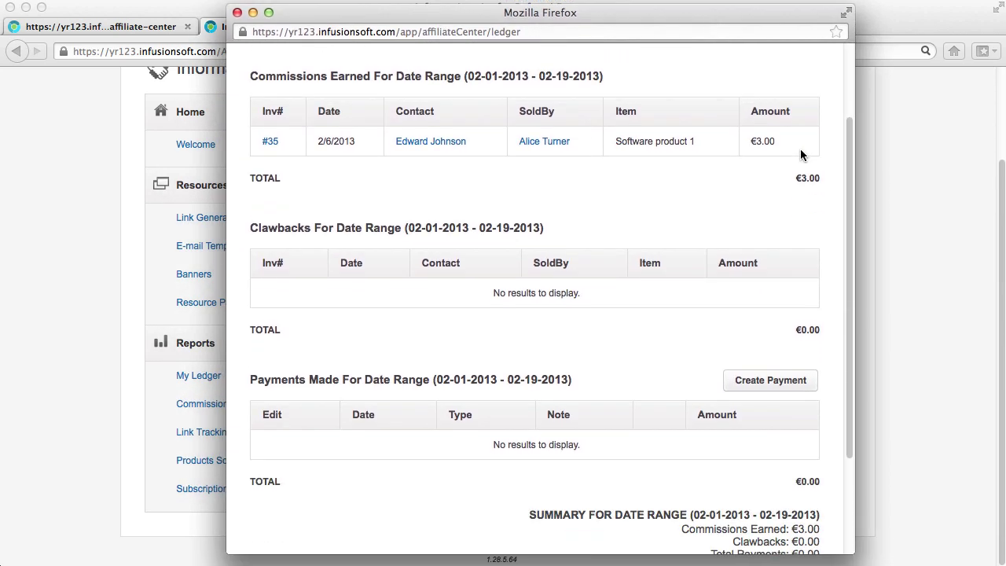